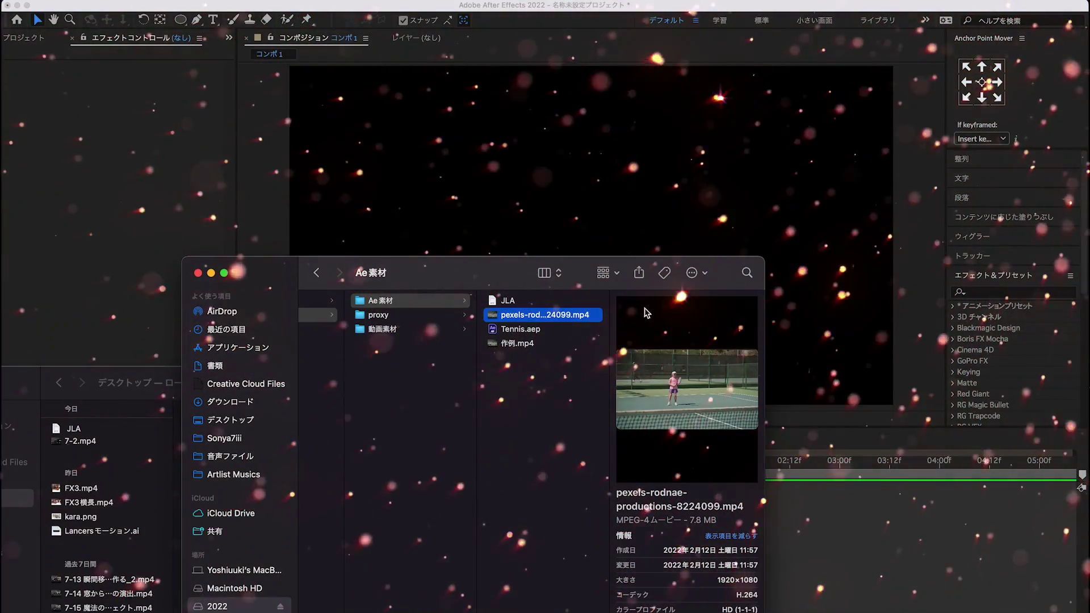
Add the tennis mp4 to Comp 1 as a layer and collapse its properties
{"action": "left_click_drag", "start_coordinate": [869, 494], "coordinate": [905, 577]}
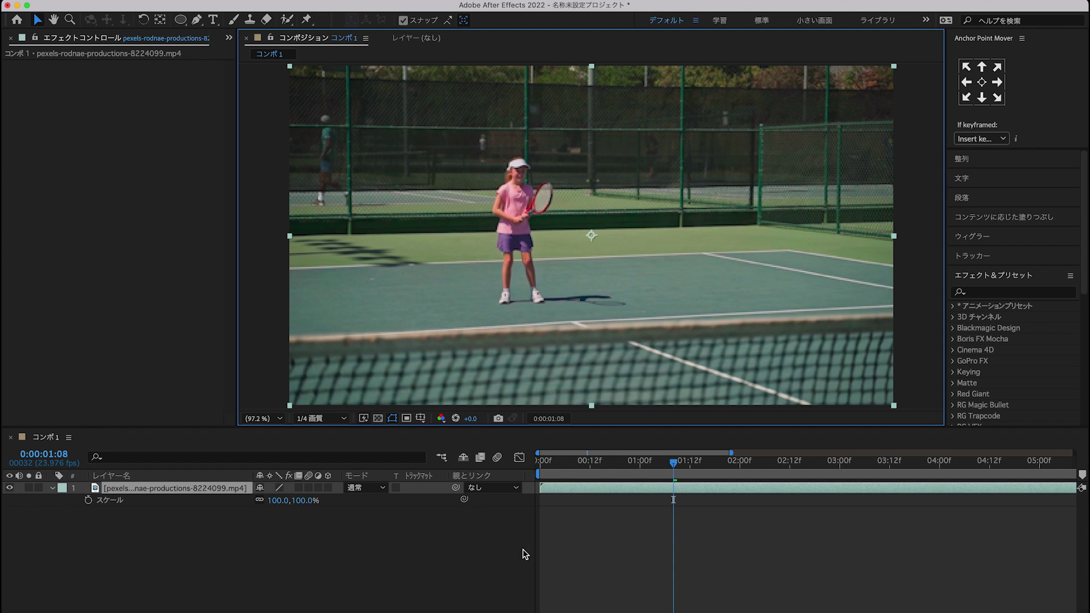
{"action": "left_click", "coordinate": [483, 559]}
{"action": "left_click", "coordinate": [226, 488]}
{"action": "key", "text": "s"}
{"action": "left_click", "coordinate": [334, 544]}
Set the preview resolution to フル画質 (Full) and scrub along the clip
{"action": "left_click", "coordinate": [329, 419]}
{"action": "left_click", "coordinate": [318, 448]}
{"action": "left_click", "coordinate": [639, 465]}
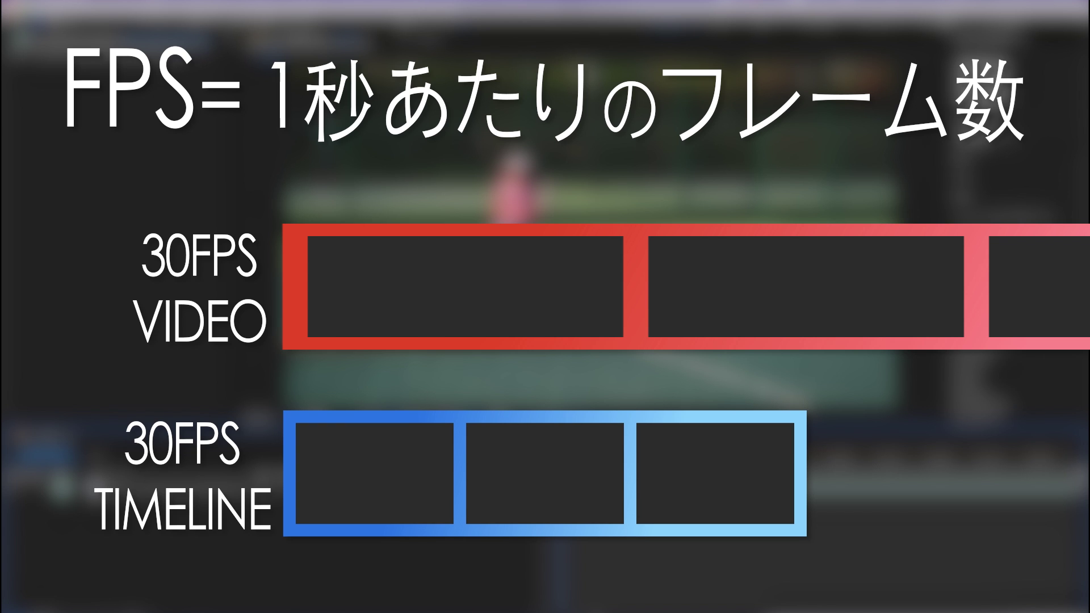
{"action": "left_click_drag", "start_coordinate": [587, 461], "coordinate": [639, 461]}
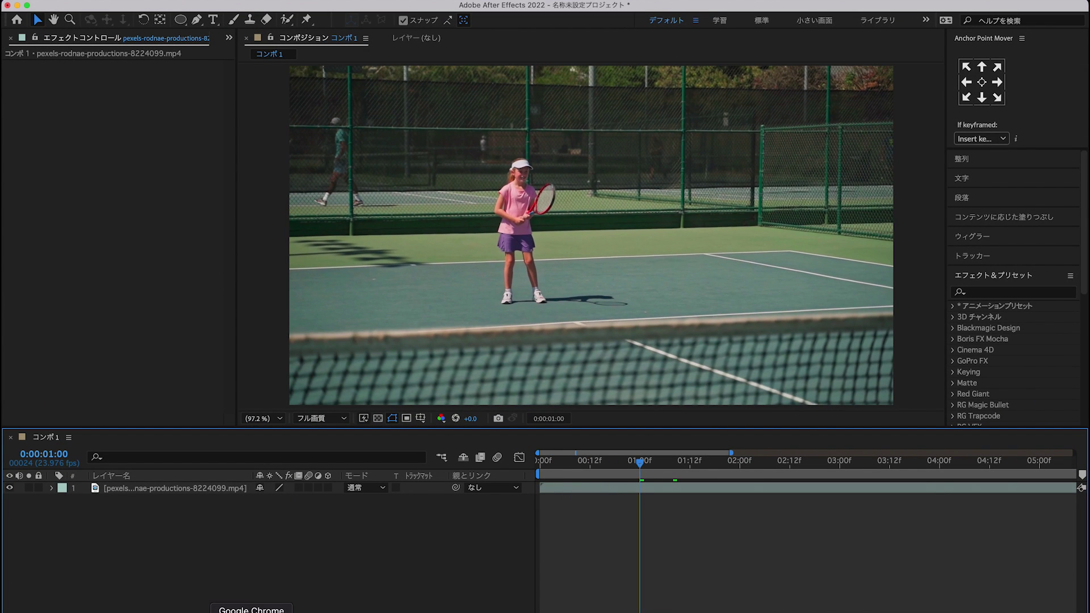
Check the clip's Pexels page in Chrome, then select the tennis layer in After Effects
{"action": "left_click", "coordinate": [252, 612]}
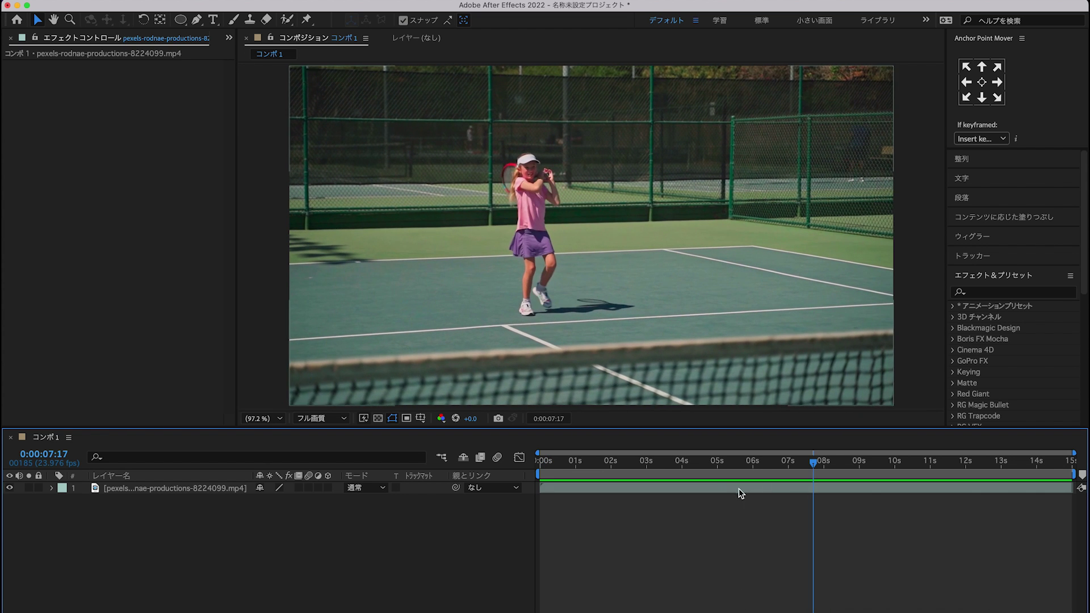
{"action": "left_click", "coordinate": [737, 491]}
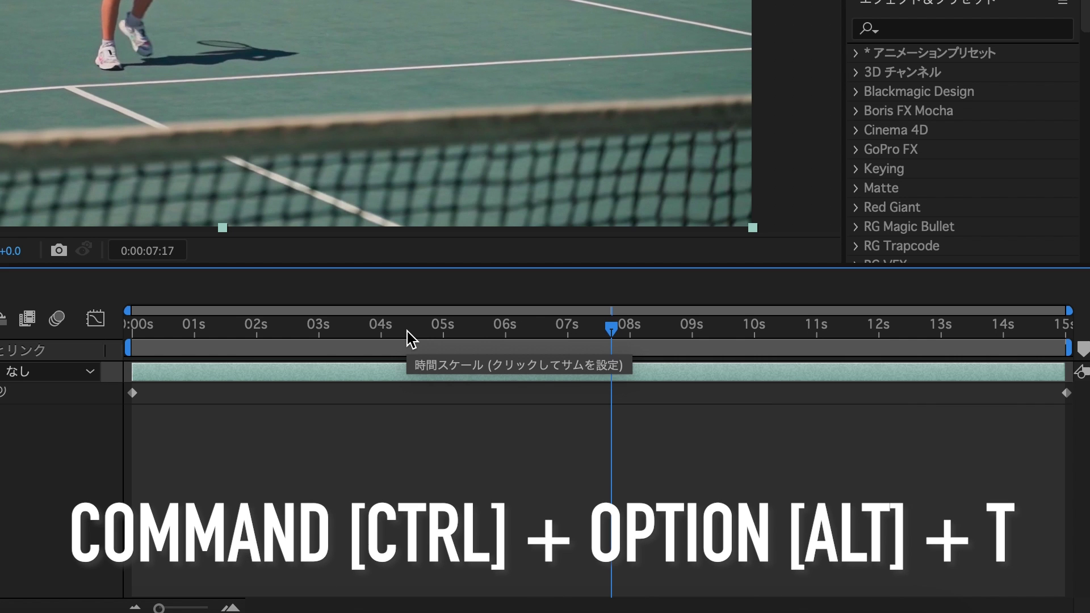
Enable Time Remapping on the tennis layer and pull its end keyframe to about 0:00:07:12
{"action": "key", "text": "super+alt+t"}
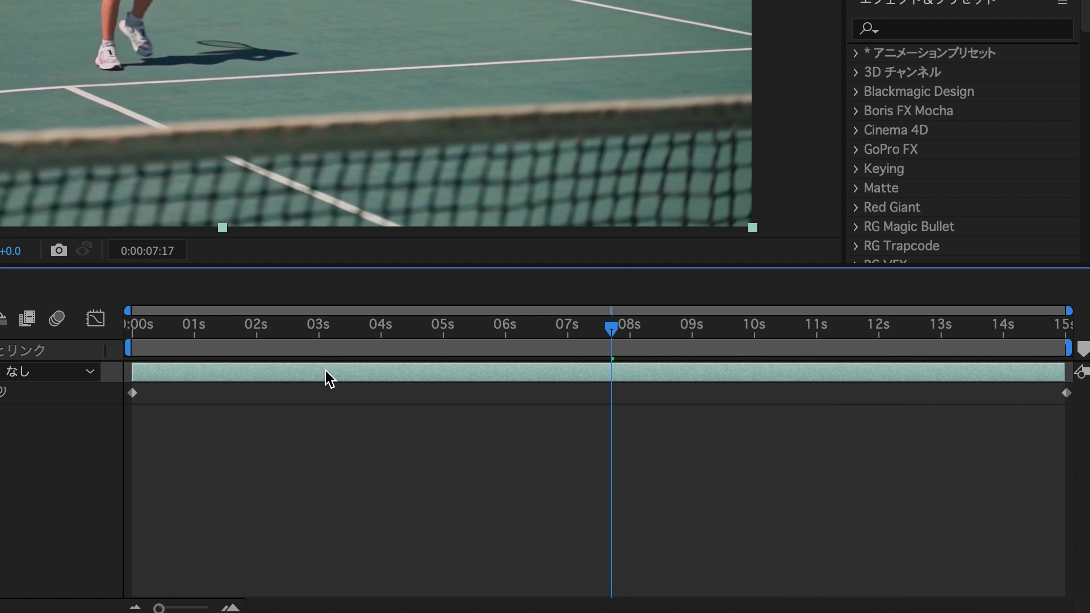
{"action": "right_click", "coordinate": [326, 366]}
{"action": "mouse_move", "coordinate": [412, 367]}
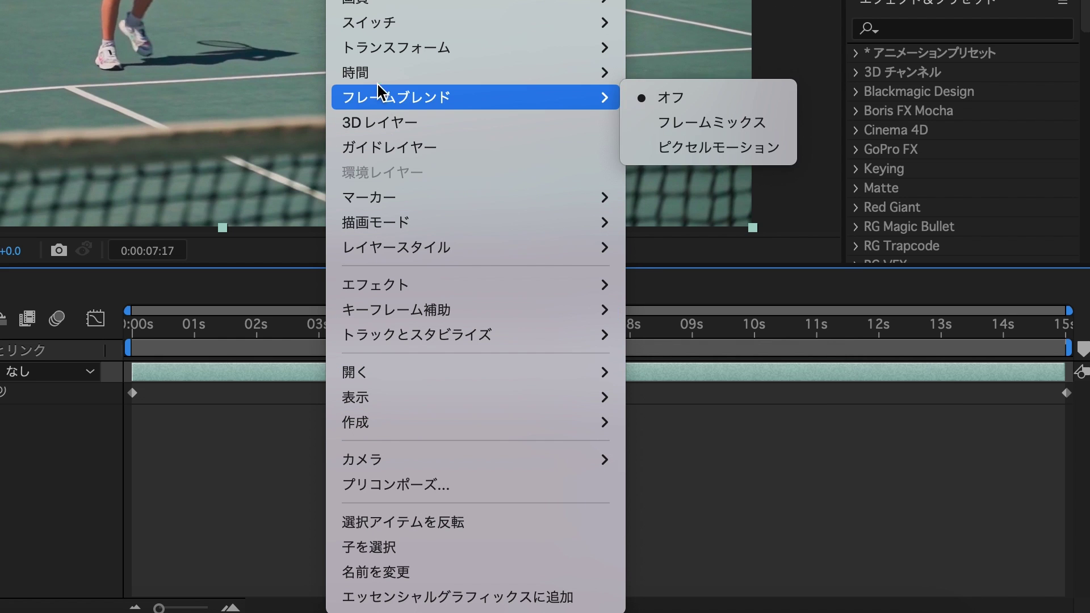
{"action": "mouse_move", "coordinate": [410, 74]}
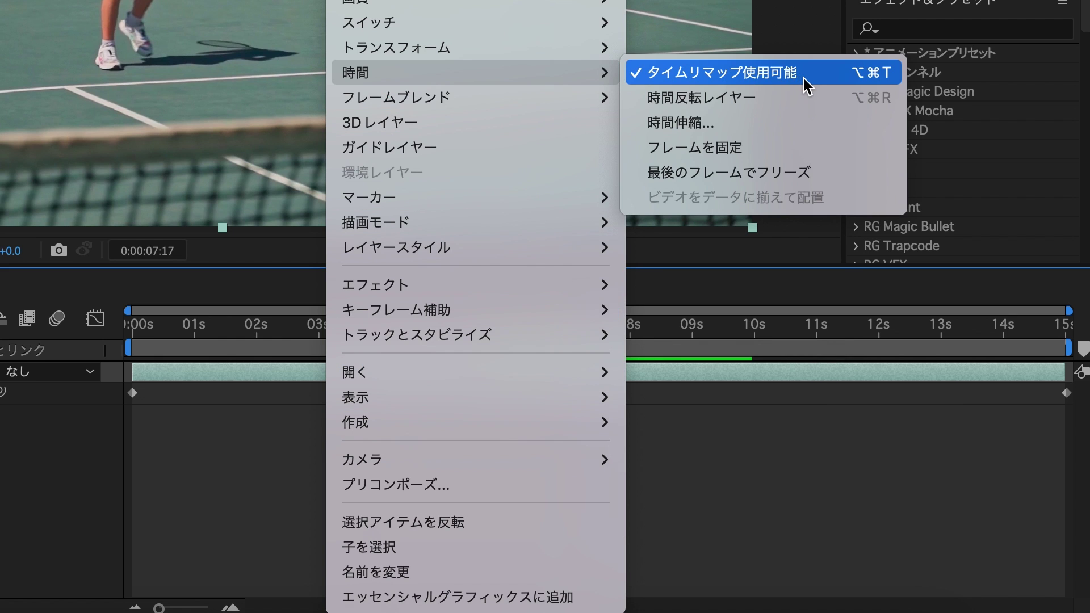
{"action": "left_click", "coordinate": [835, 444]}
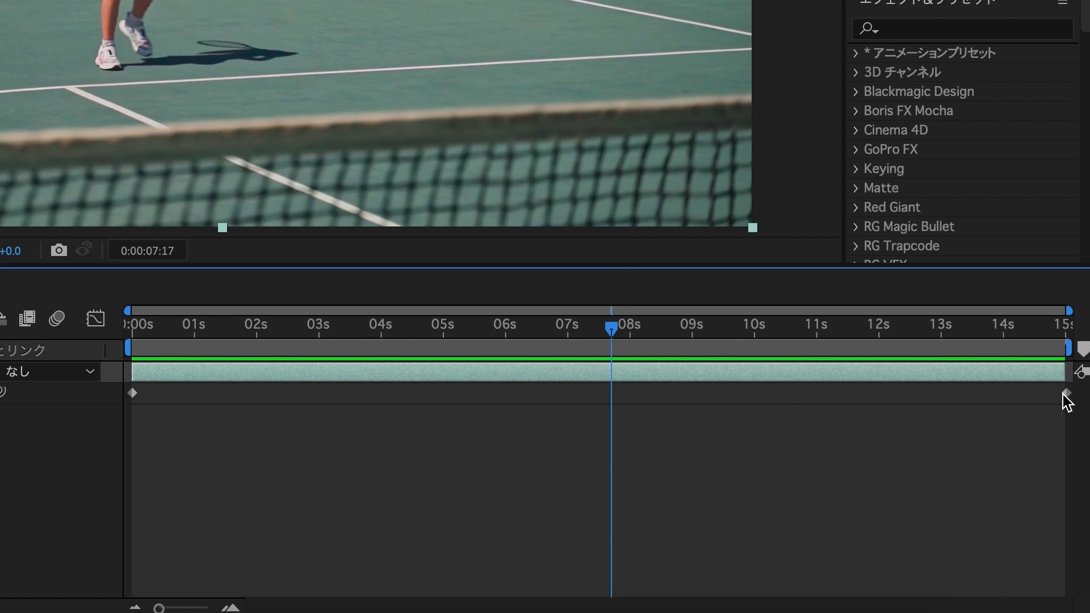
{"action": "left_click_drag", "start_coordinate": [931, 342], "coordinate": [1063, 343]}
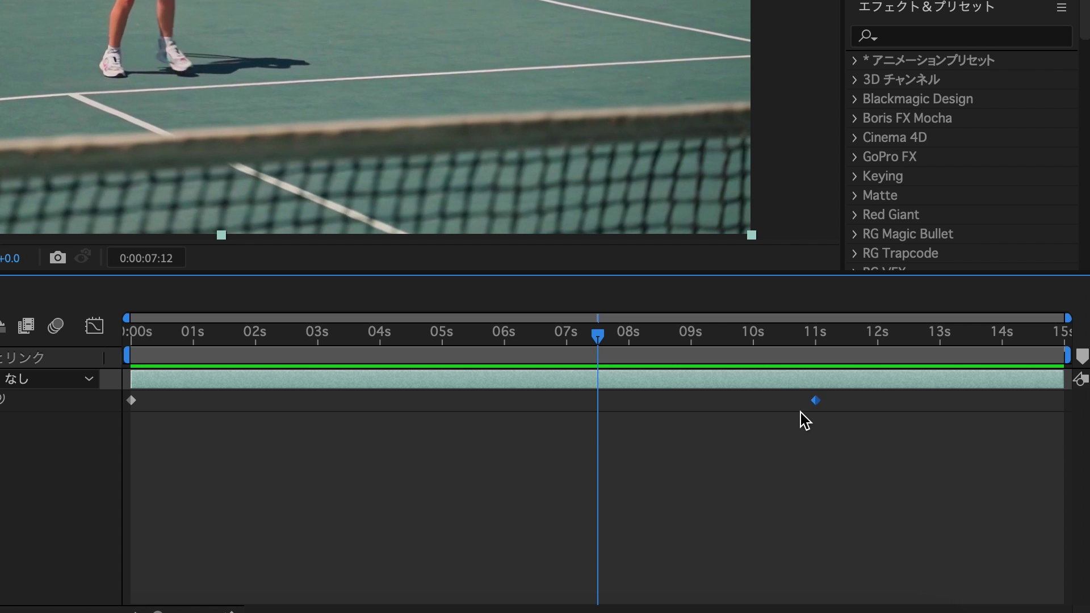
{"action": "left_click_drag", "start_coordinate": [803, 418], "coordinate": [614, 421]}
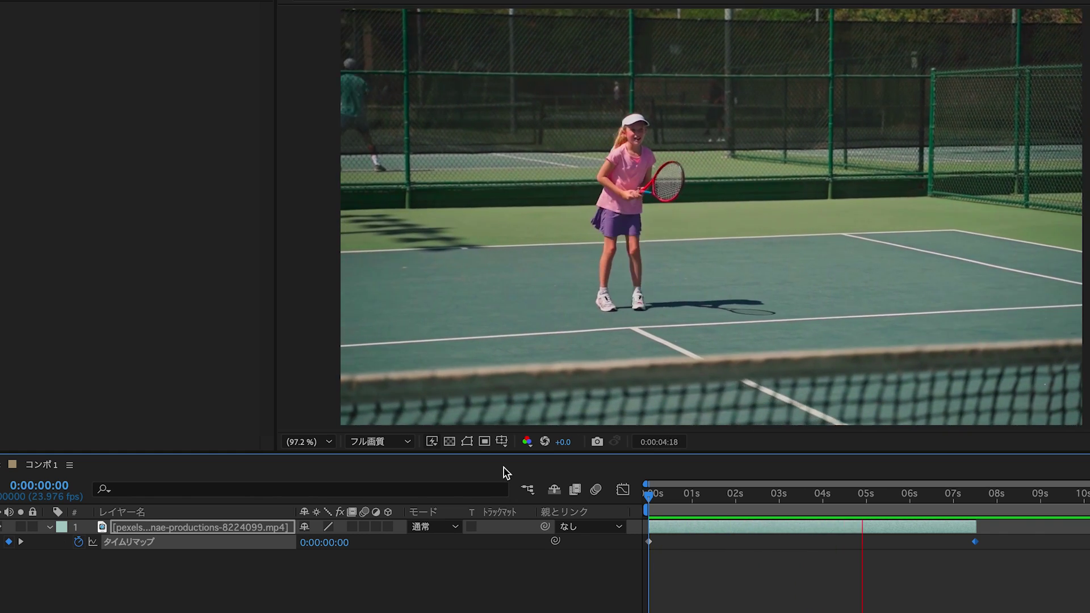
Preview the swing and end the work area at 0:00:07:07
{"action": "key", "text": "space"}
{"action": "left_click_drag", "start_coordinate": [751, 506], "coordinate": [789, 493]}
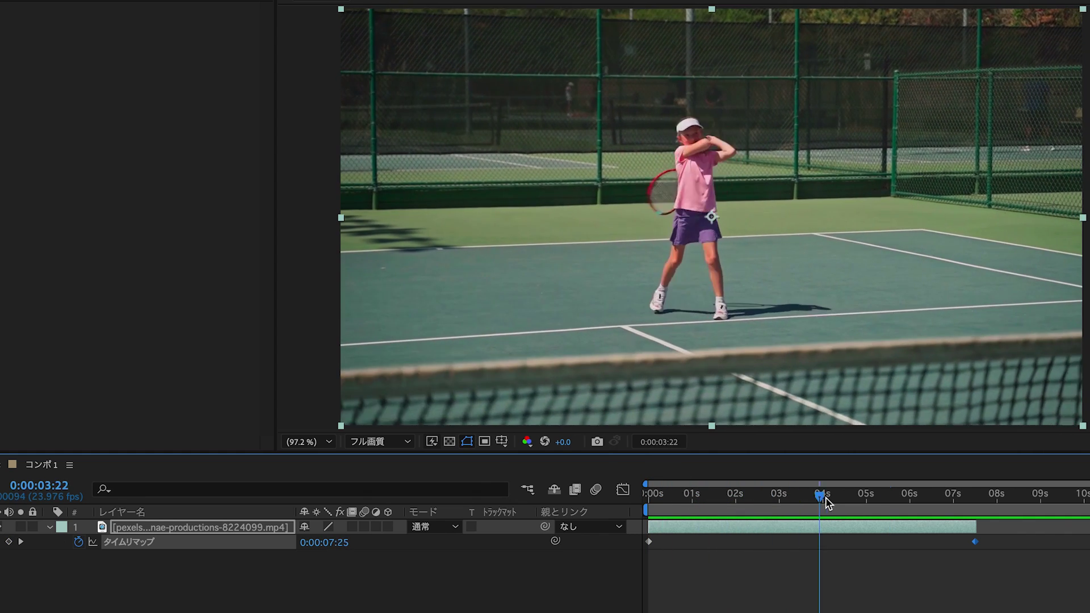
{"action": "left_click_drag", "start_coordinate": [789, 493], "coordinate": [670, 500]}
{"action": "key", "text": "space"}
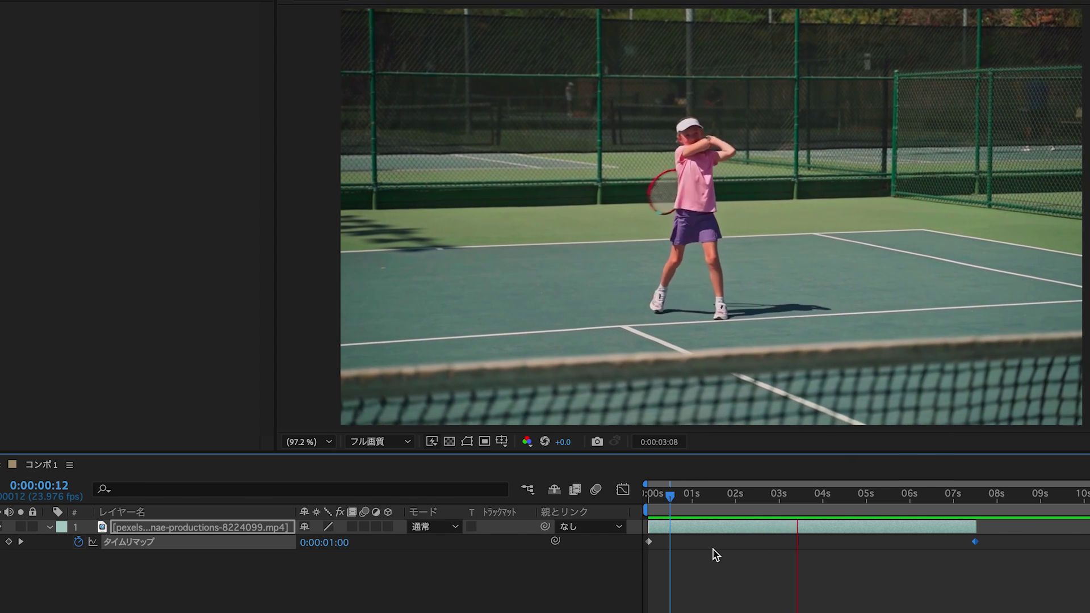
{"action": "key", "text": "space"}
{"action": "left_click", "coordinate": [965, 499]}
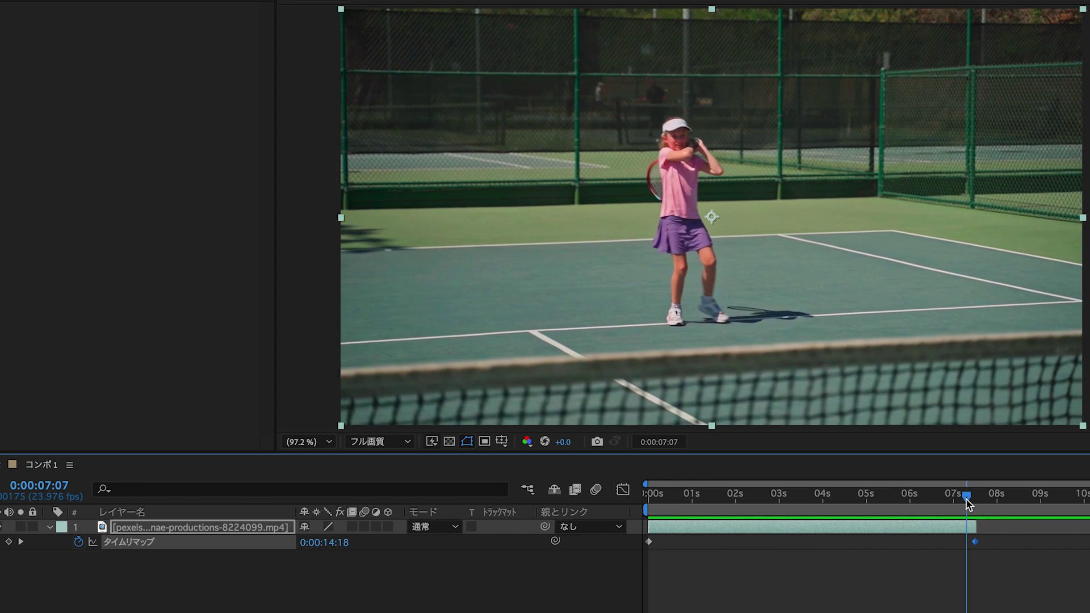
{"action": "key", "text": "n"}
Preview again and add Time Remap keyframes near 0:00:01:23 and at 0:00:02:19
{"action": "left_click_drag", "start_coordinate": [913, 497], "coordinate": [656, 496]}
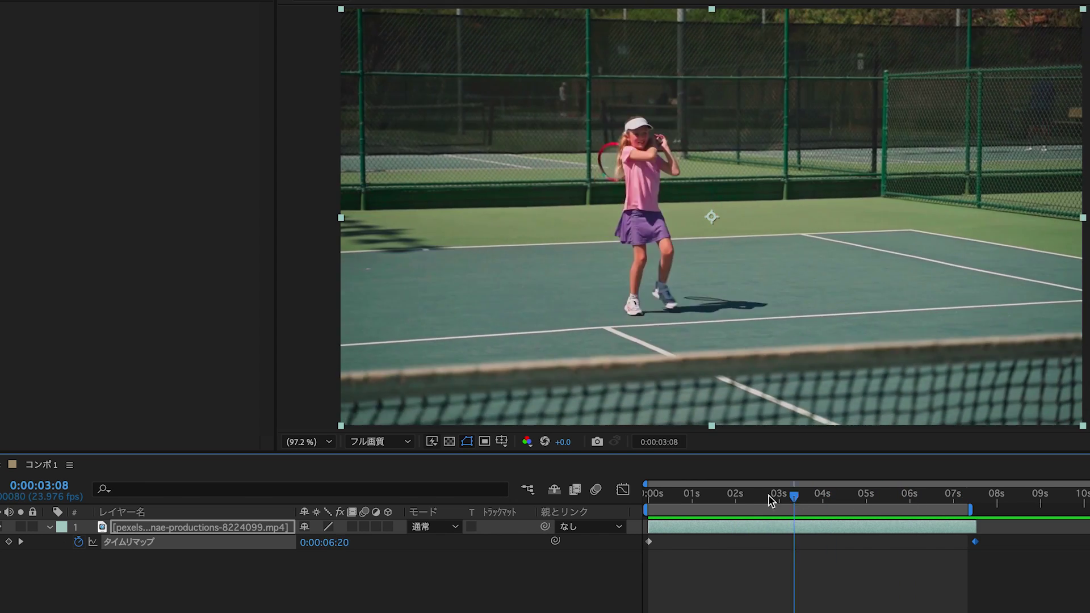
{"action": "key", "text": "space"}
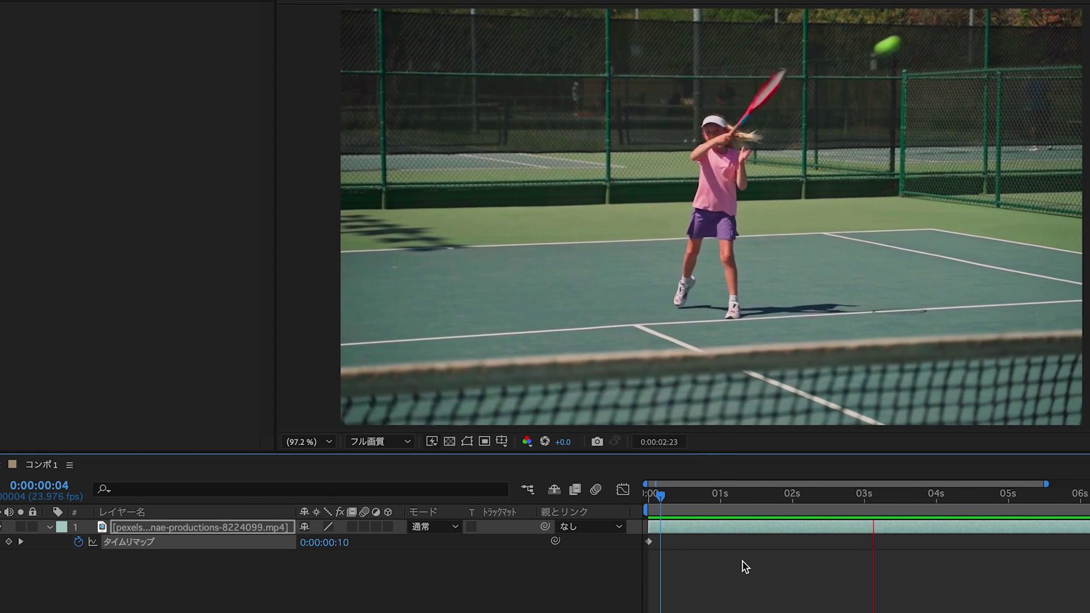
{"action": "left_click", "coordinate": [868, 531]}
{"action": "mouse_move", "coordinate": [906, 497]}
{"action": "left_mouse_down"}
{"action": "mouse_move", "coordinate": [752, 517]}
{"action": "mouse_move", "coordinate": [833, 540]}
{"action": "left_mouse_up"}
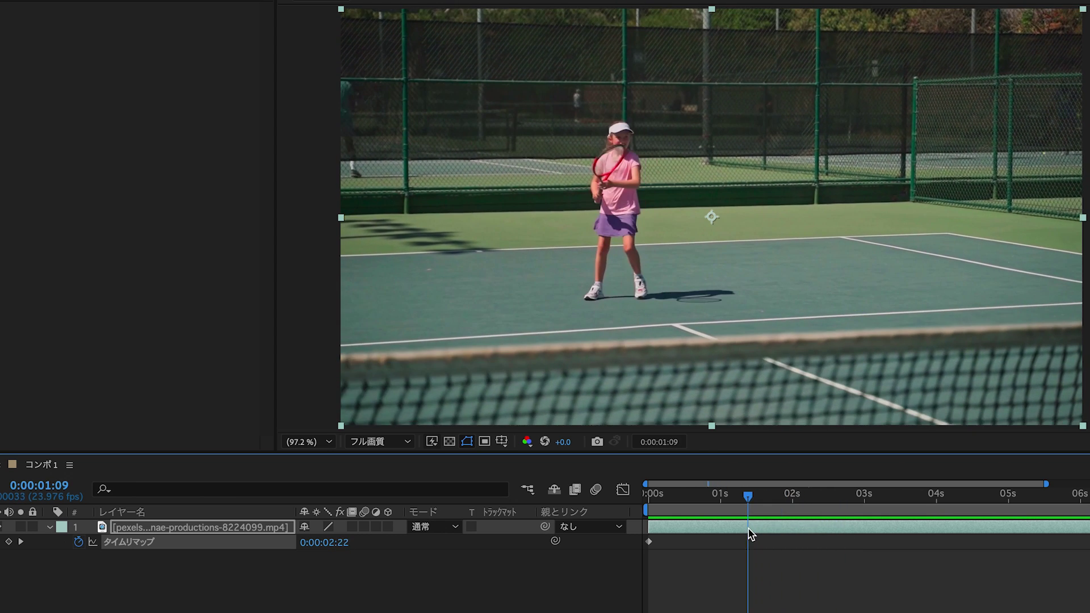
{"action": "left_click_drag", "start_coordinate": [833, 541], "coordinate": [789, 531]}
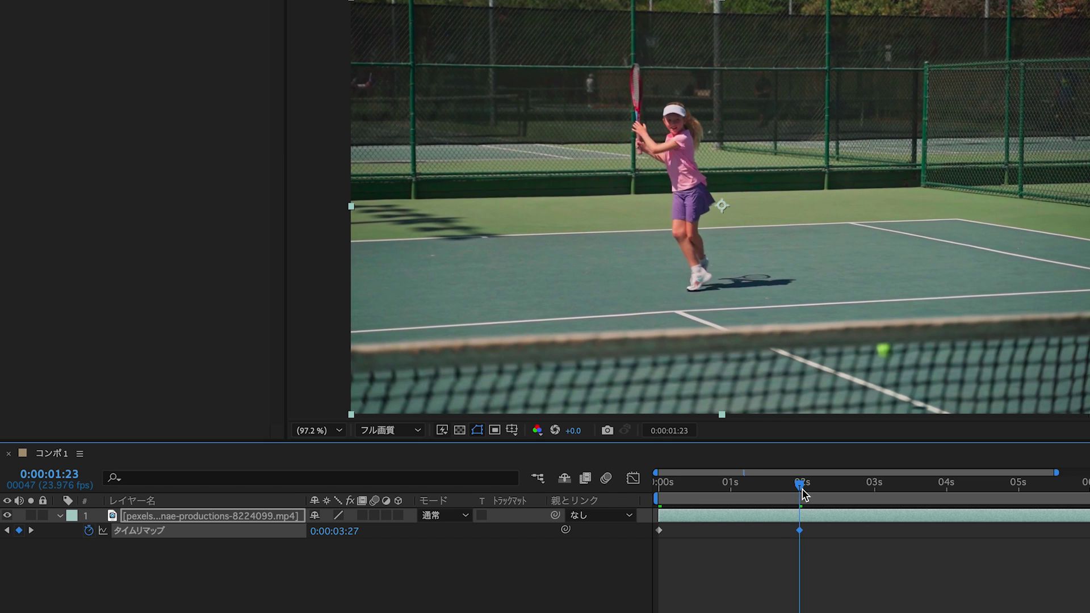
{"action": "left_click_drag", "start_coordinate": [802, 493], "coordinate": [862, 503]}
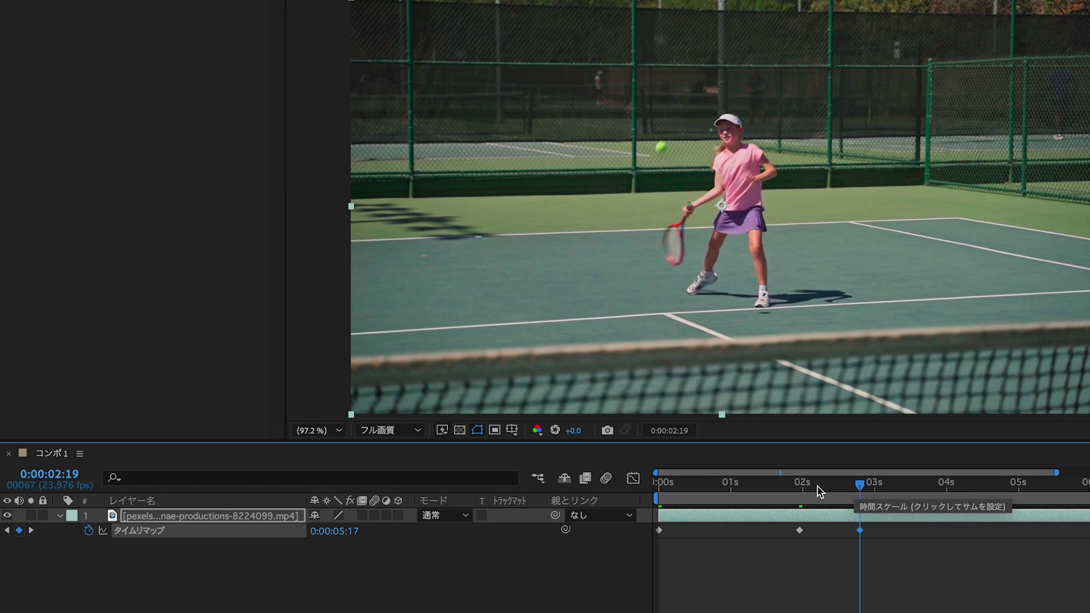
Move the later Time Remap keyframes so the 0:00:05:17 keyframe sits at 0:00:03:15
{"action": "left_click", "coordinate": [803, 493]}
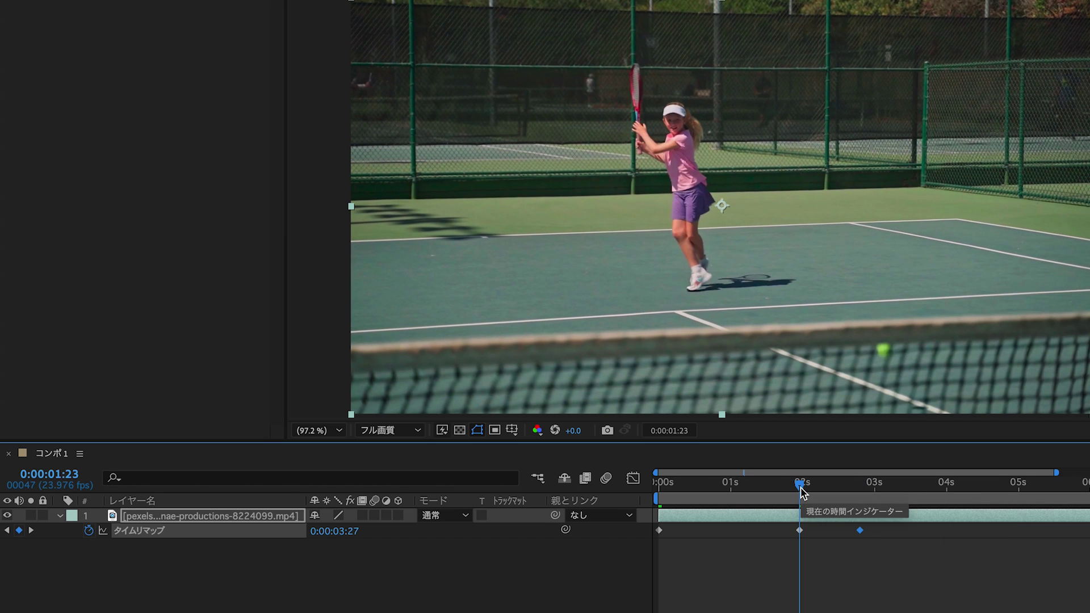
{"action": "key", "text": "ctrl+shift+Right"}
{"action": "key", "text": "ctrl+shift+Right"}
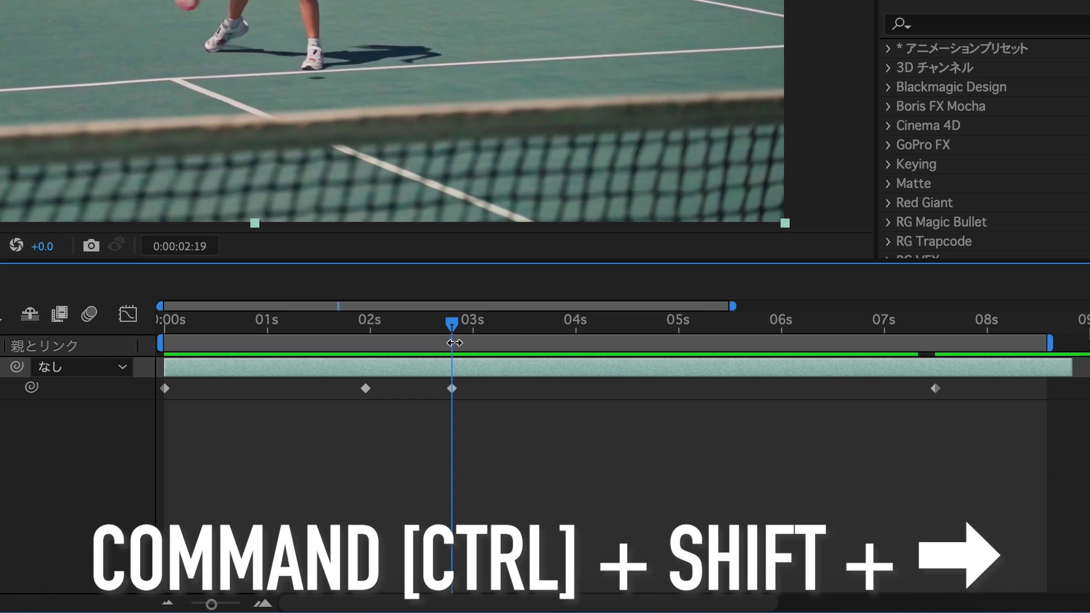
{"action": "key", "text": "ctrl+shift+Right"}
{"action": "key", "text": "ctrl+shift+Right"}
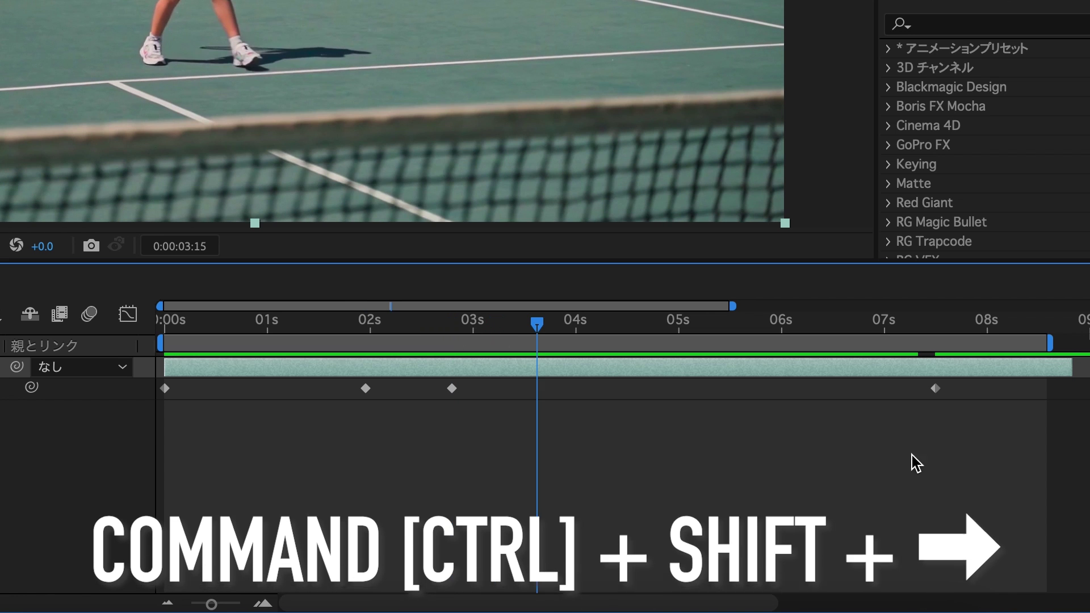
{"action": "left_click_drag", "start_coordinate": [973, 472], "coordinate": [448, 386]}
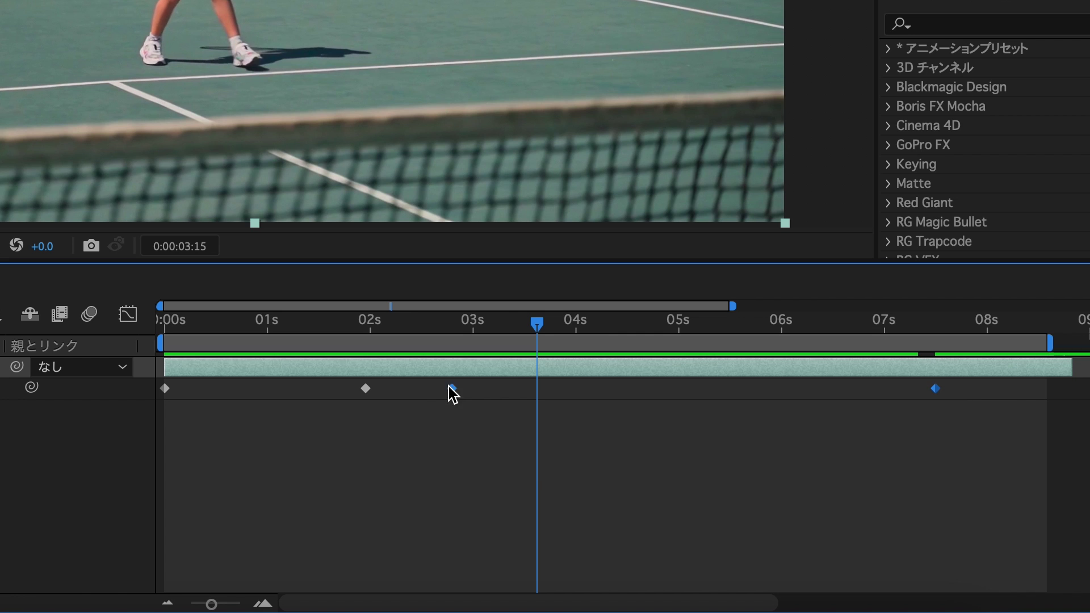
{"action": "left_click_drag", "start_coordinate": [450, 389], "coordinate": [537, 408]}
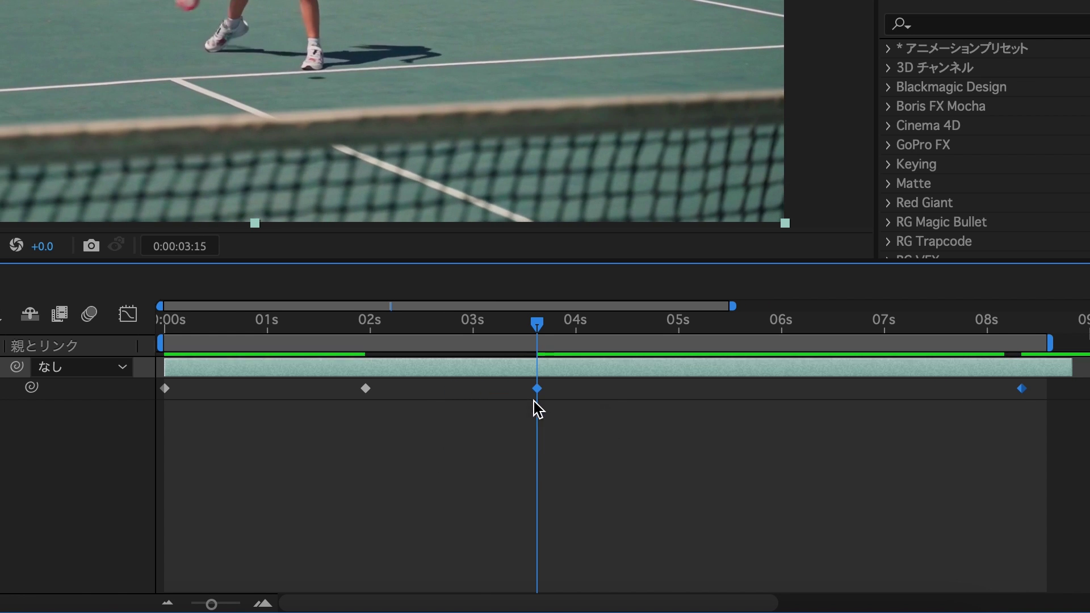
{"action": "left_click", "coordinate": [602, 475]}
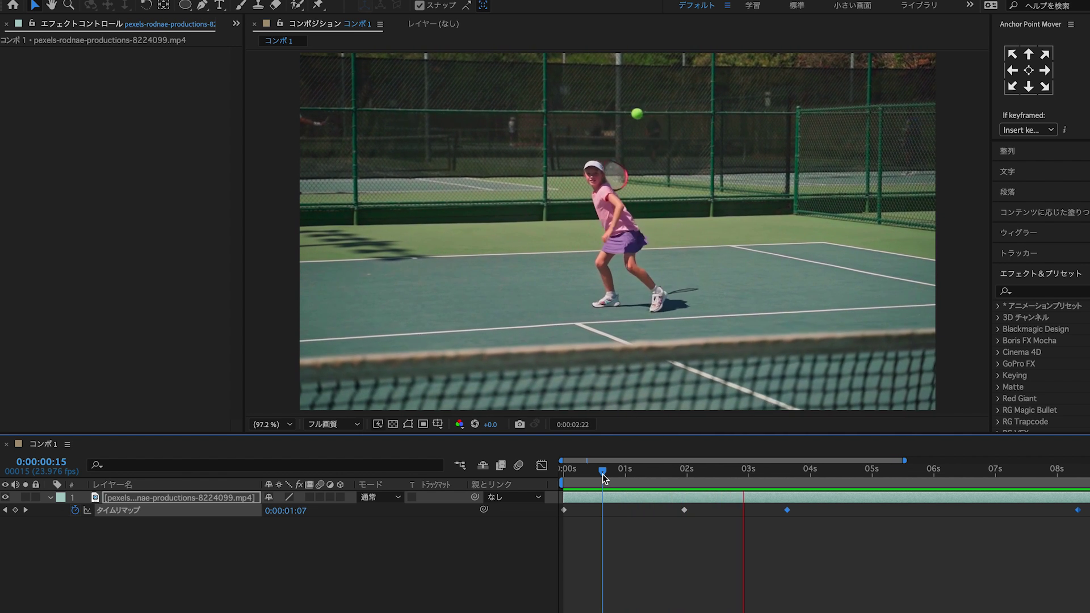
Undo the last Time Remap keyframe shift
{"action": "key", "text": "space"}
{"action": "key", "text": "space"}
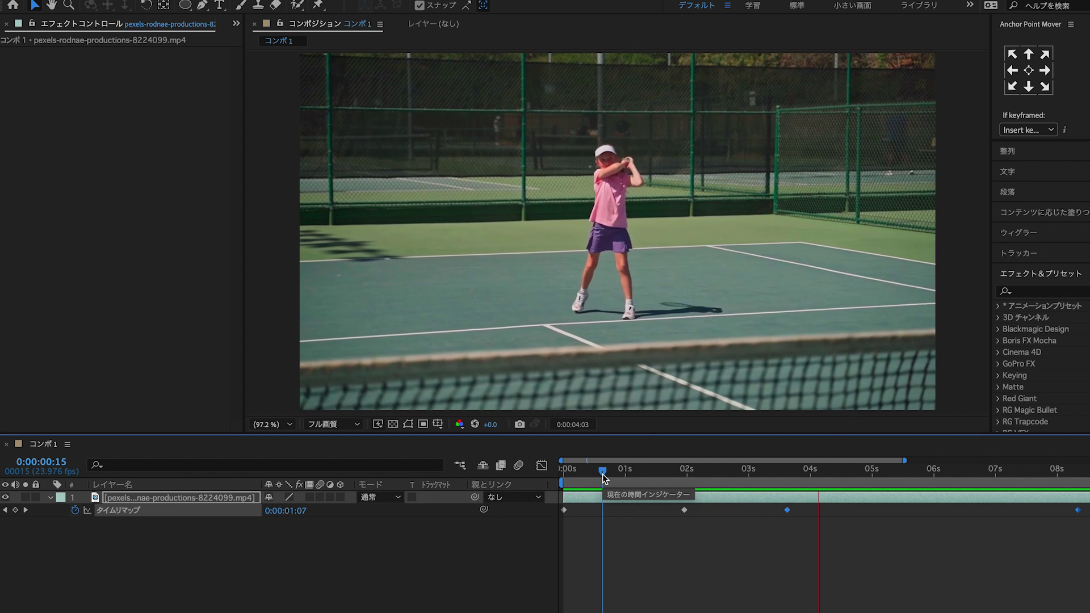
{"action": "key", "text": "space"}
{"action": "key", "text": "ctrl+z"}
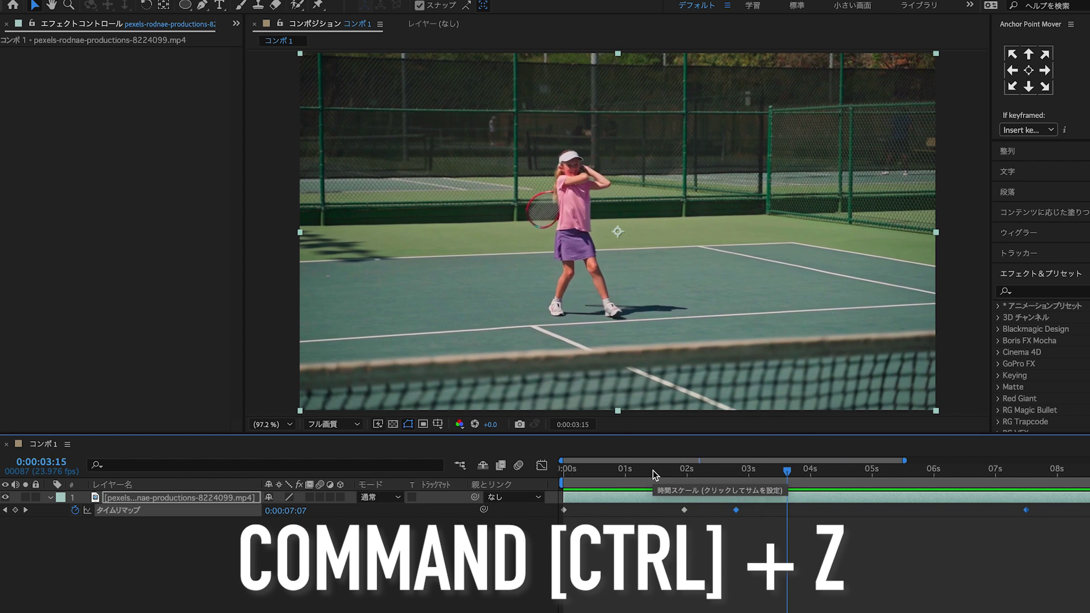
{"action": "key", "text": "ctrl+z"}
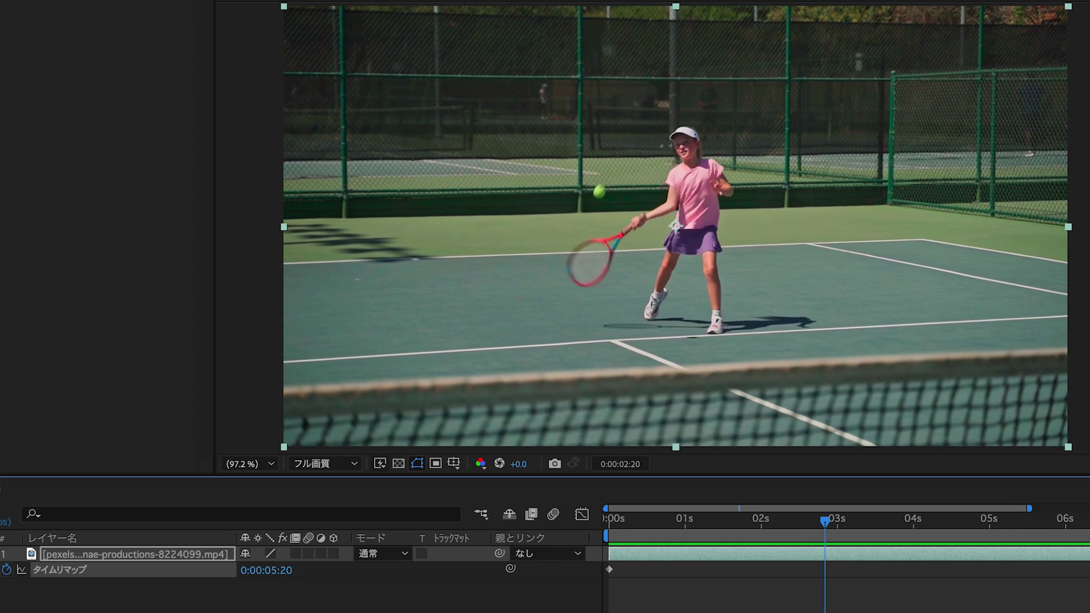
Nudge the later Time Remap keyframes one frame later and preview the slow-motion clip
{"action": "key", "text": "ctrl+Right"}
{"action": "key", "text": "ctrl+Right"}
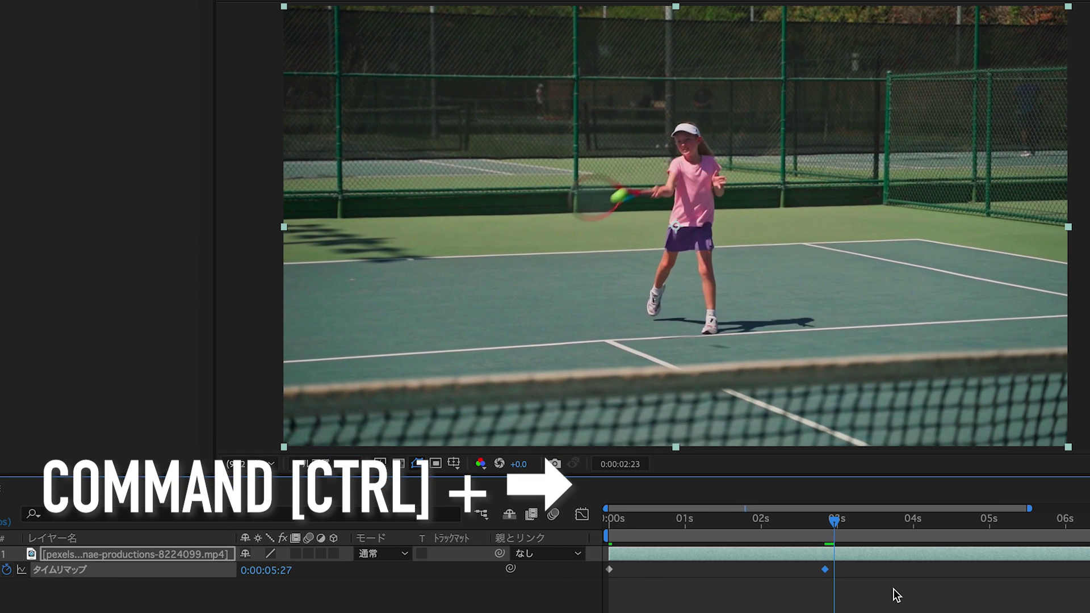
{"action": "key", "text": "ctrl+Right"}
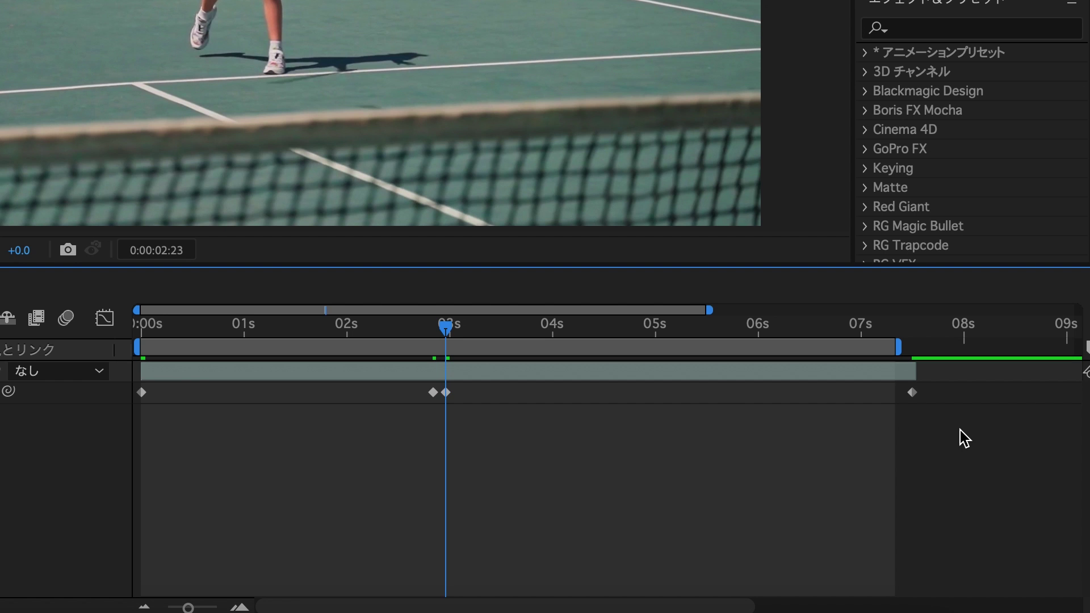
{"action": "left_click_drag", "start_coordinate": [961, 430], "coordinate": [442, 394]}
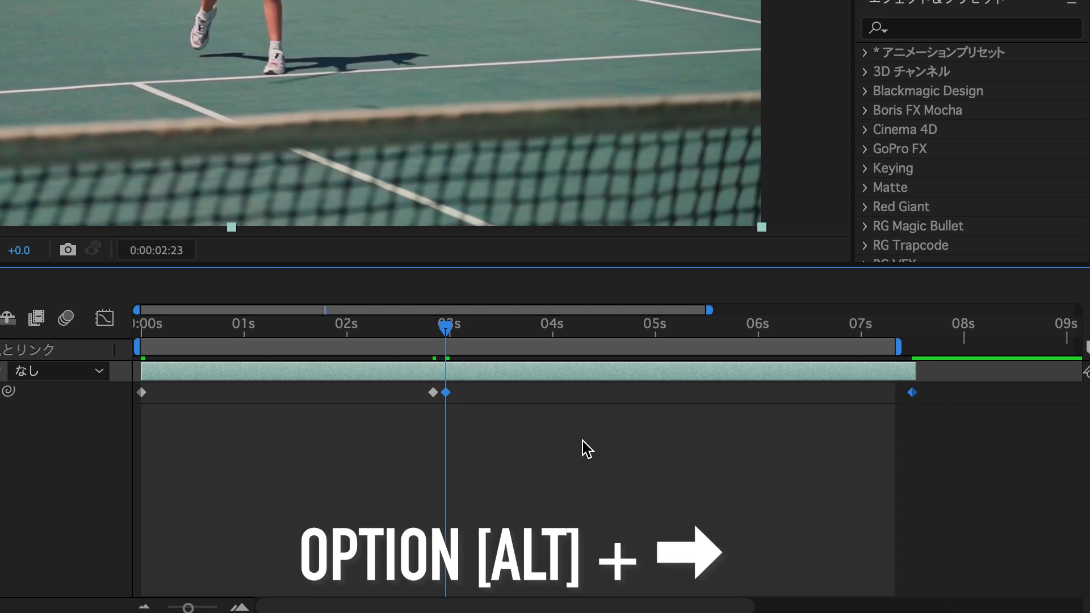
{"action": "key", "text": "alt+Right"}
{"action": "key", "text": "alt+Right"}
{"action": "key", "text": "alt+Right"}
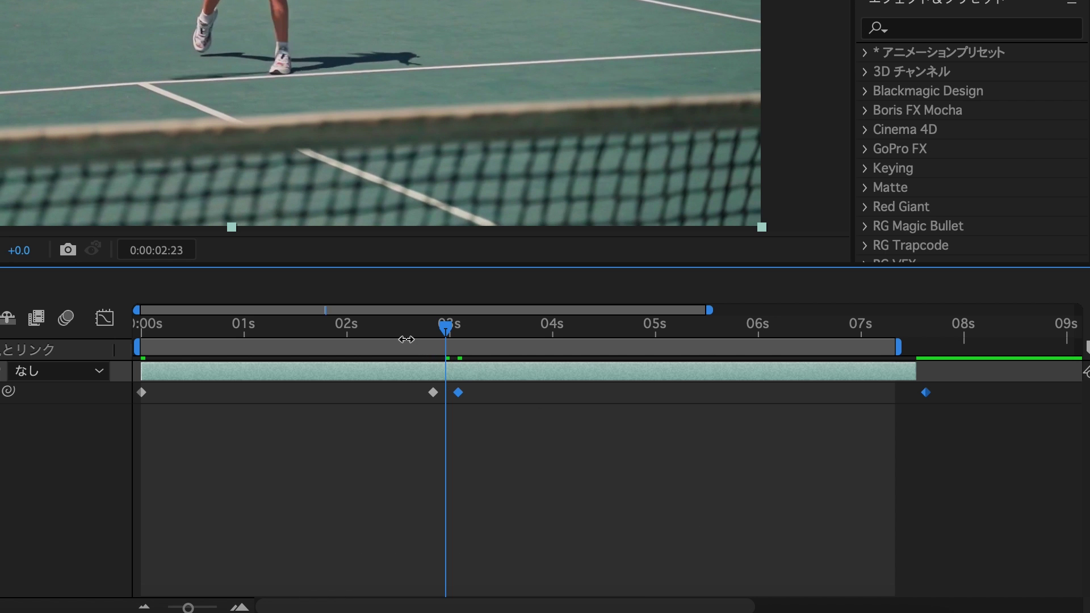
{"action": "key", "text": "space"}
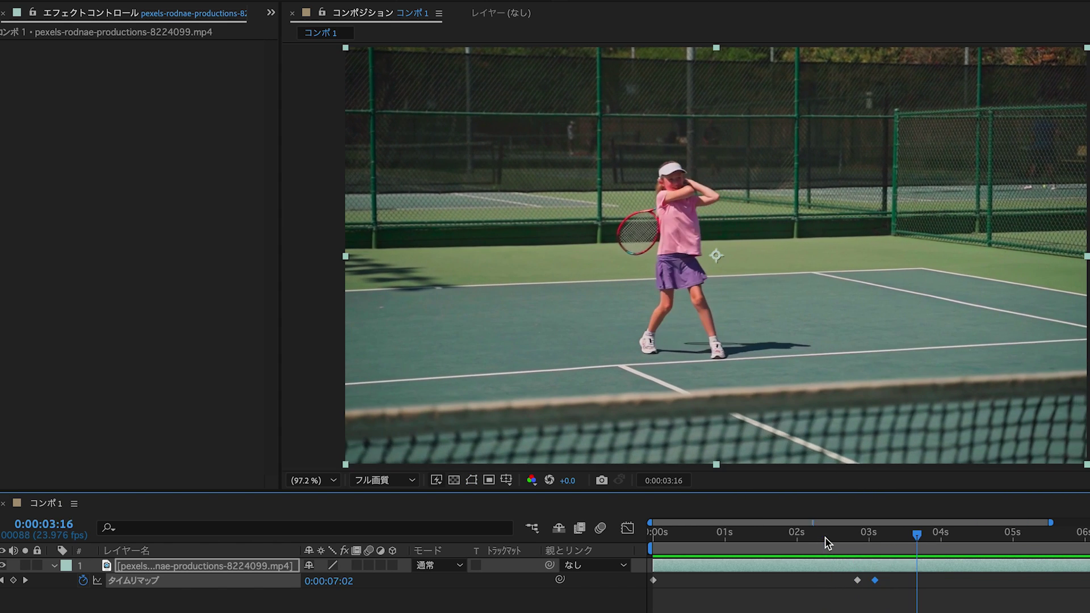
Add a Time Remap keyframe at 03:08 and nudge it a few frames earlier
{"action": "left_click", "coordinate": [826, 537]}
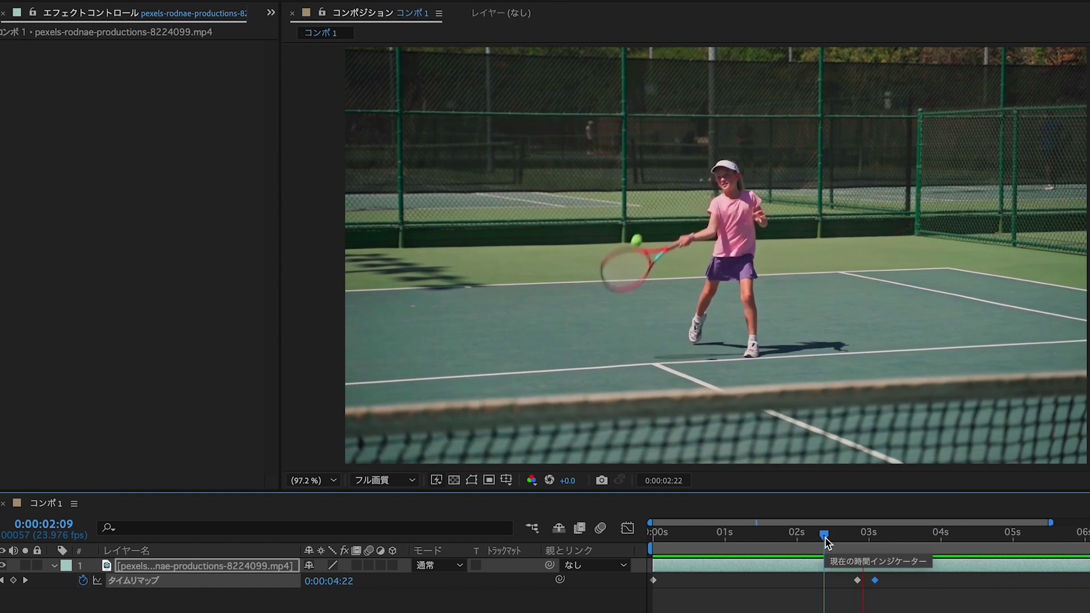
{"action": "key", "text": "space"}
{"action": "left_click", "coordinate": [944, 604]}
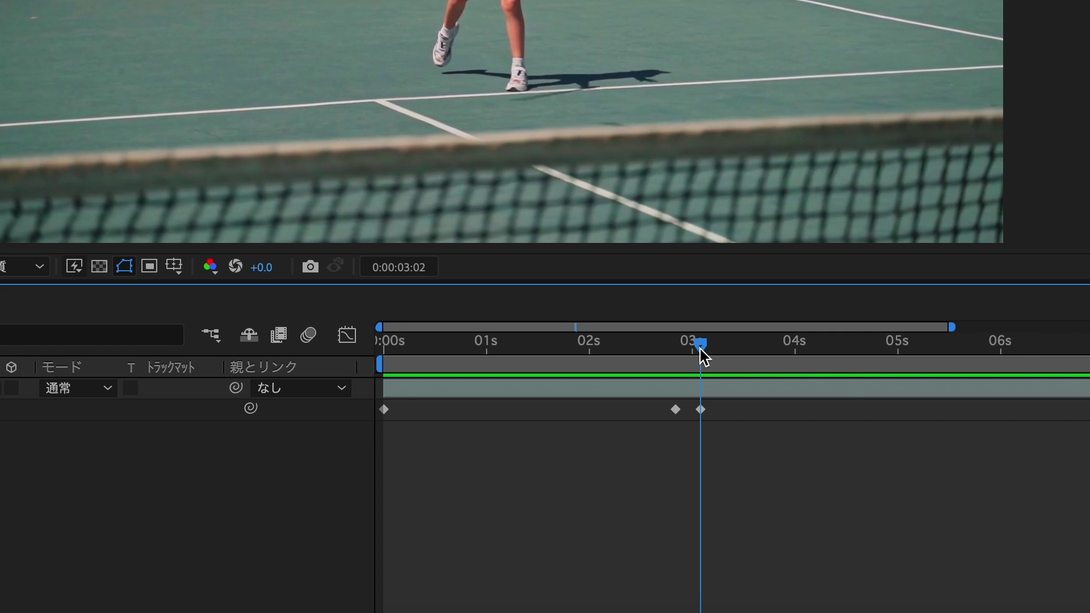
{"action": "key", "text": "ctrl+Right"}
{"action": "key", "text": "ctrl+Right"}
{"action": "key", "text": "ctrl+Right"}
{"action": "key", "text": "ctrl+Right"}
{"action": "key", "text": "ctrl+Right"}
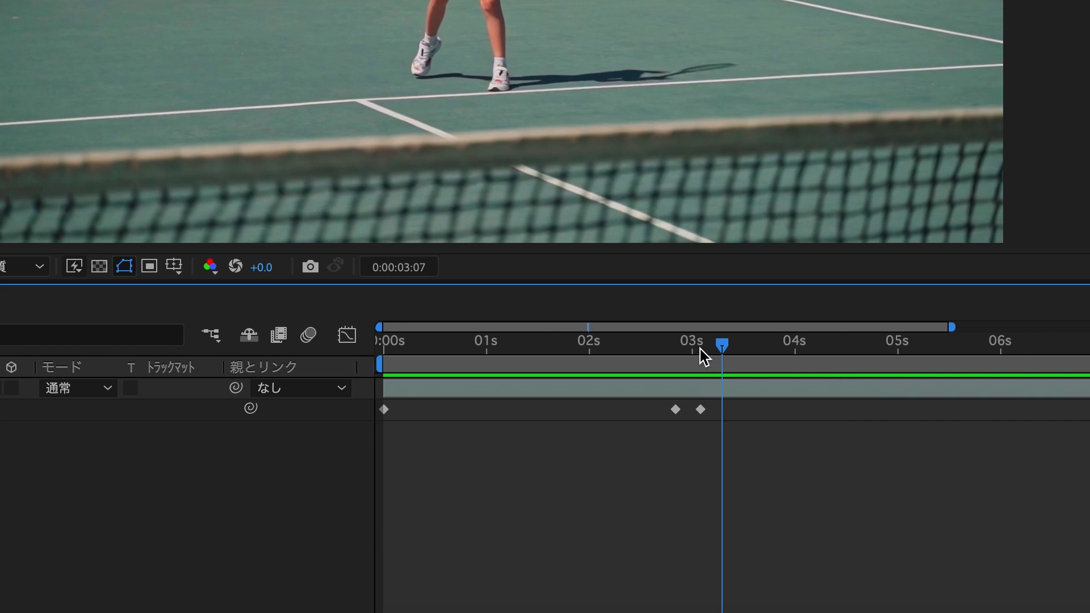
{"action": "key", "text": "ctrl+Right"}
{"action": "key", "text": "alt+shift+p"}
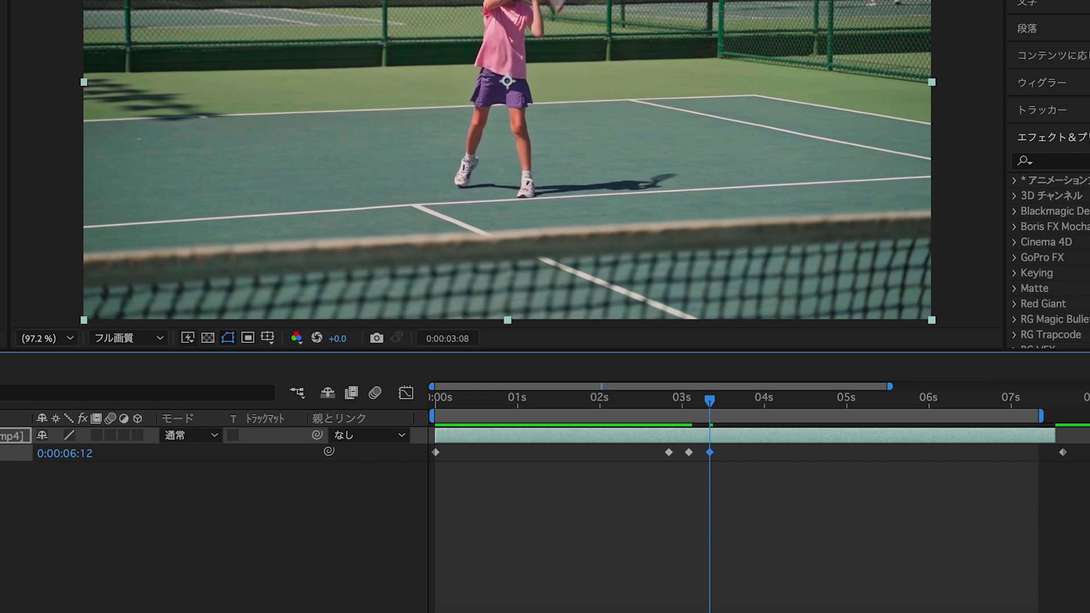
{"action": "left_click", "coordinate": [934, 475]}
{"action": "left_click", "coordinate": [710, 452]}
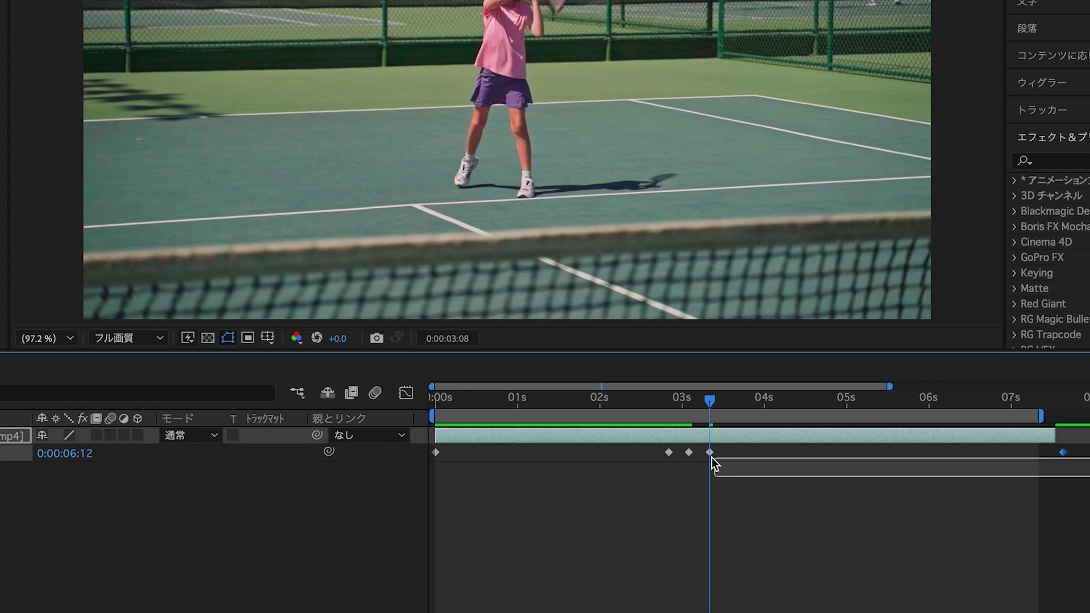
{"action": "key", "text": "alt+Left"}
{"action": "key", "text": "alt+Left"}
{"action": "key", "text": "alt+Left"}
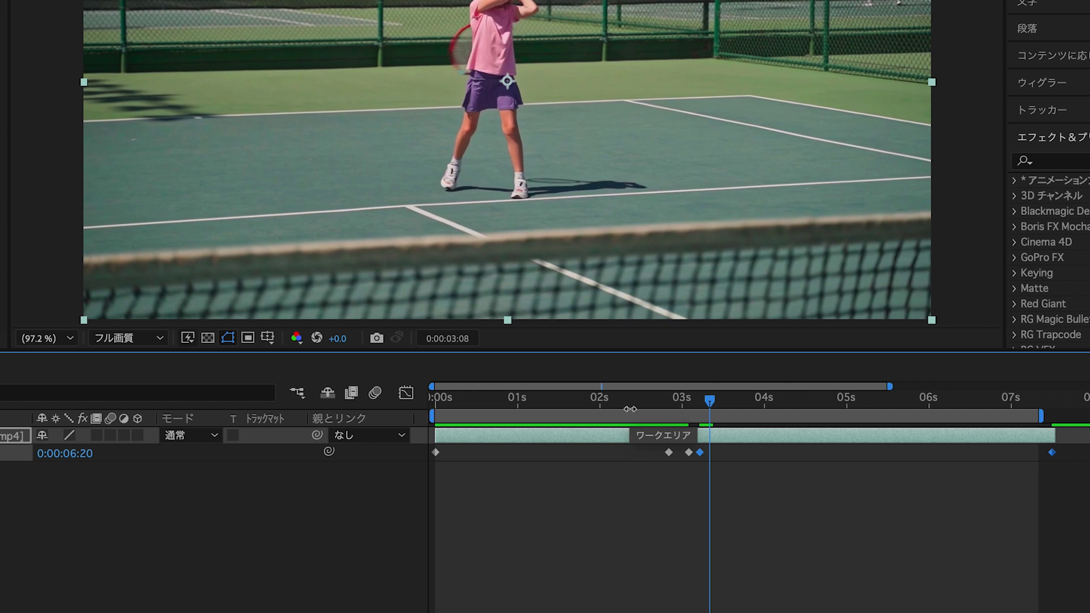
Preview the slow-motion swing several times from around 02:08 and 02:15
{"action": "left_click", "coordinate": [817, 499]}
{"action": "key", "text": "space"}
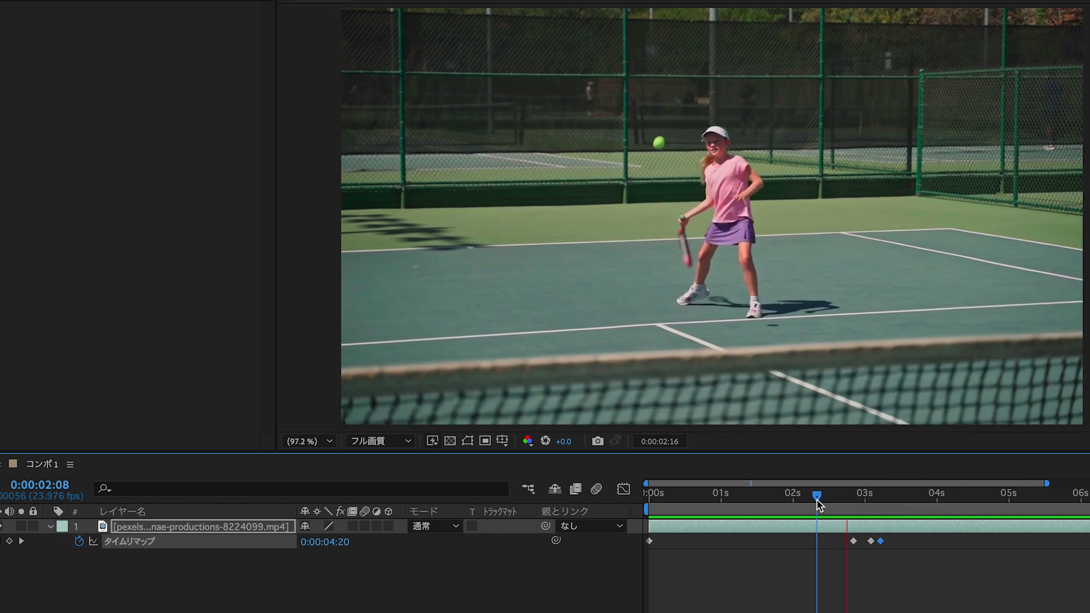
{"action": "key", "text": "space"}
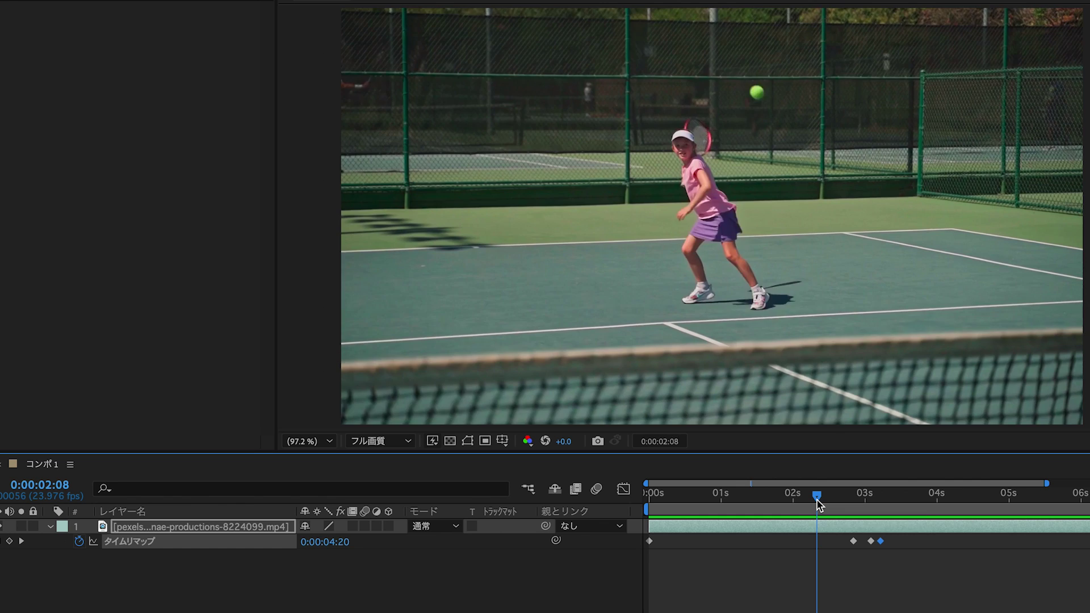
{"action": "key", "text": "space"}
{"action": "key", "text": "space"}
{"action": "key", "text": "space"}
{"action": "key", "text": "space"}
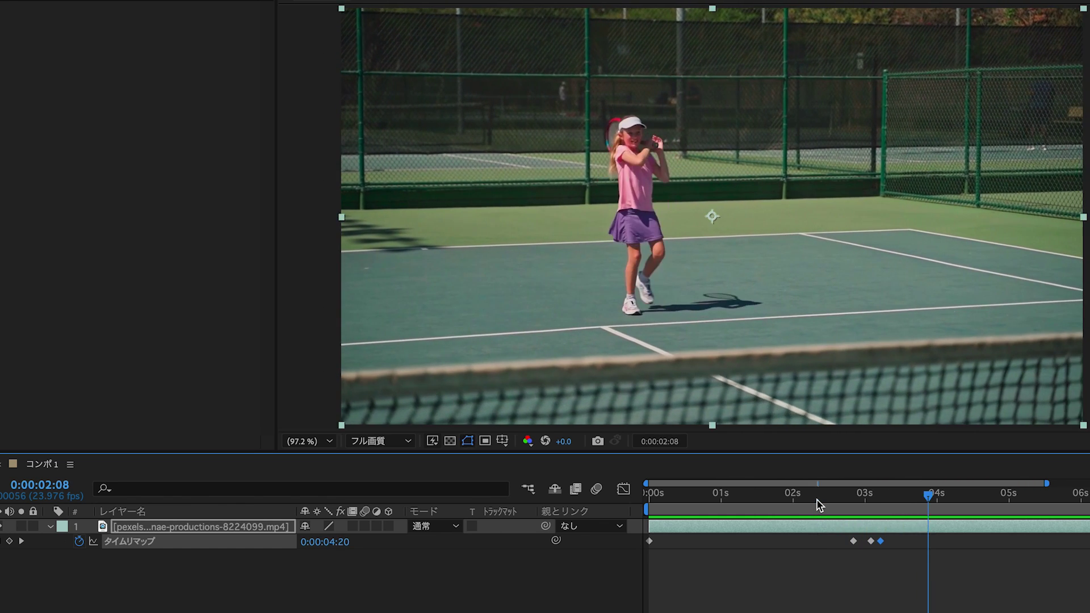
{"action": "key", "text": "space"}
{"action": "key", "text": "space"}
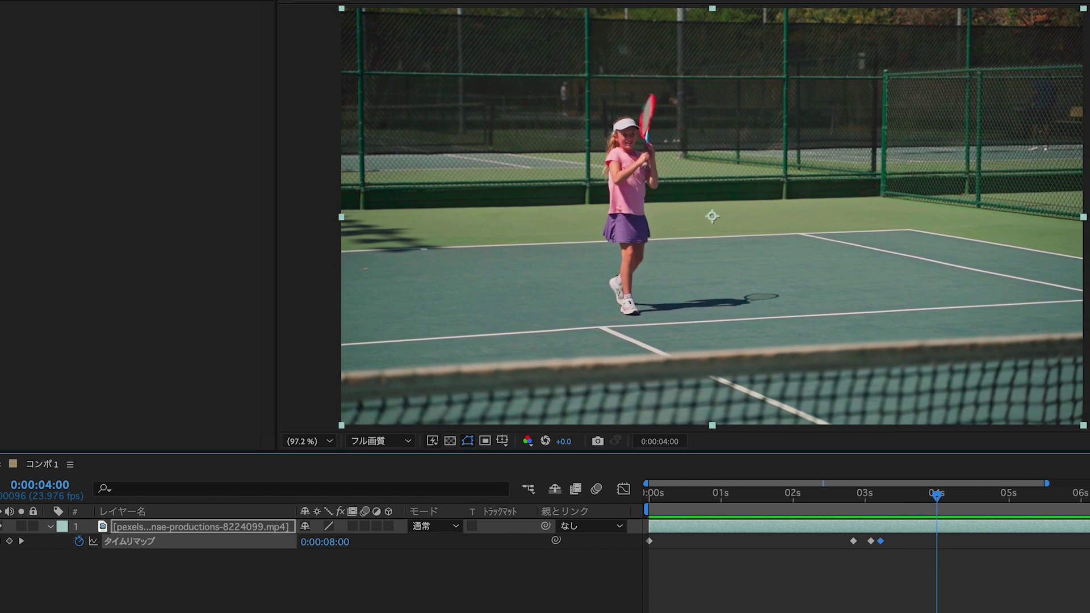
{"action": "left_click", "coordinate": [839, 494]}
{"action": "key", "text": "space"}
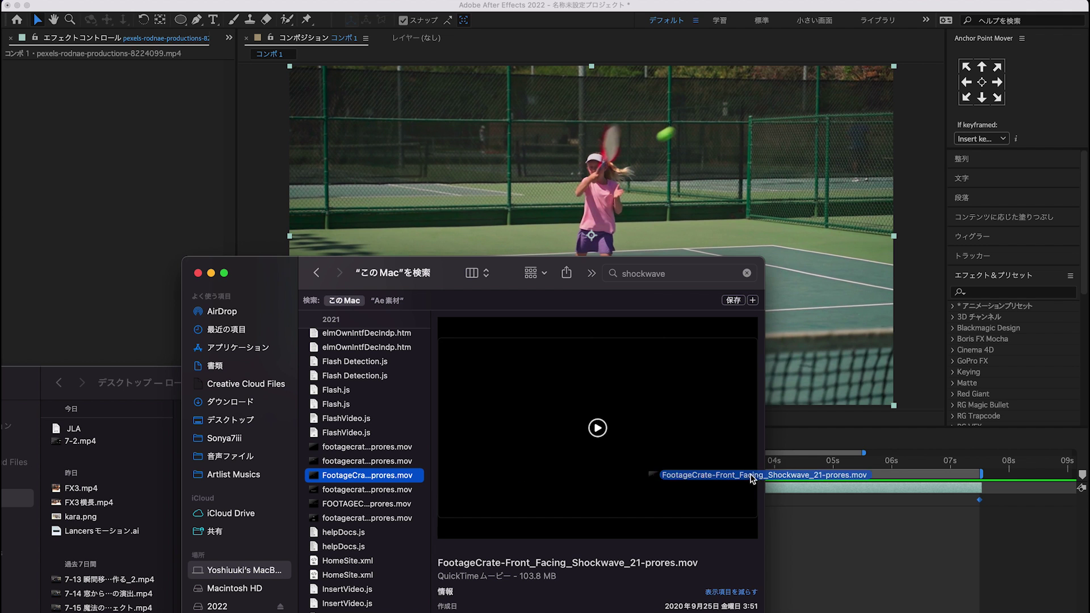
Drop Front_Facing_Shockwave_21 into the timeline above the tennis layer, starting around 3 s
{"action": "left_click_drag", "start_coordinate": [745, 477], "coordinate": [816, 505]}
{"action": "left_click_drag", "start_coordinate": [710, 488], "coordinate": [828, 492]}
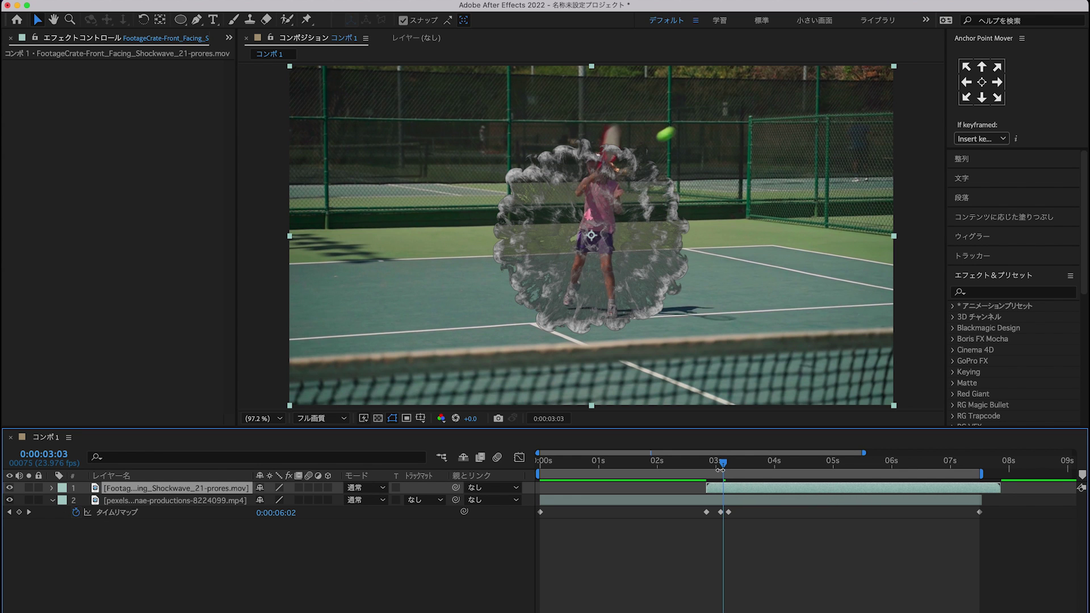
Set the shockwave layer to Screen blend mode and move it onto the racket at 02:23
{"action": "left_click_drag", "start_coordinate": [723, 468], "coordinate": [758, 469]}
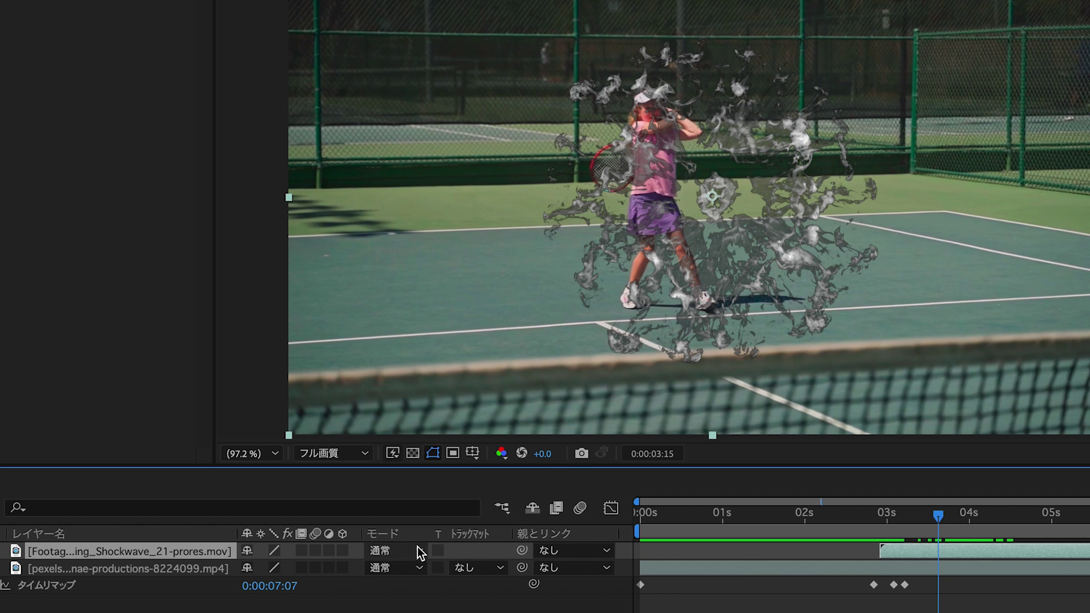
{"action": "left_click", "coordinate": [418, 549]}
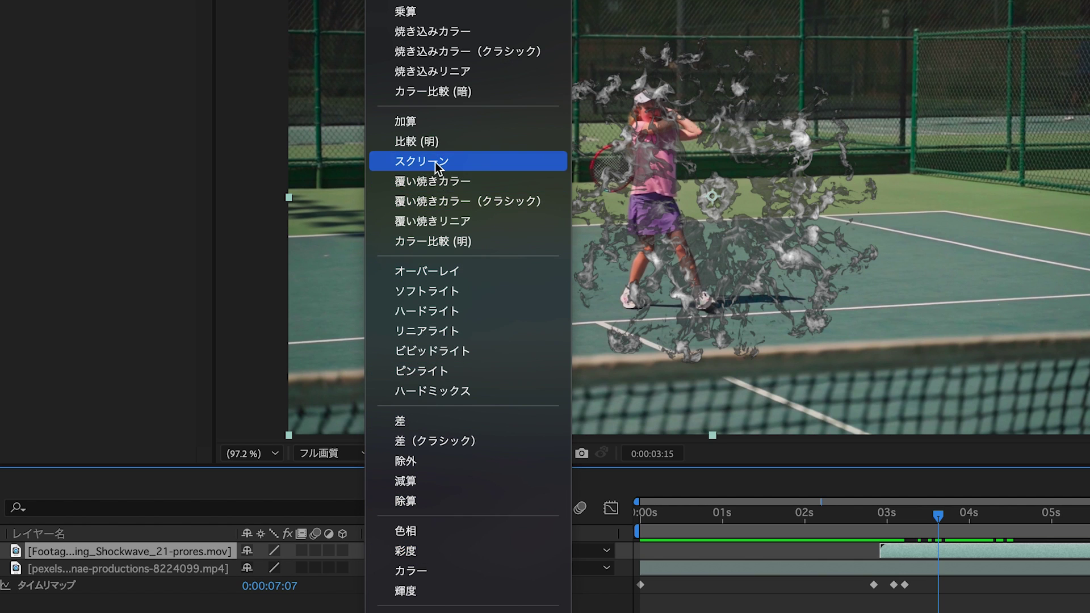
{"action": "left_click", "coordinate": [438, 163]}
{"action": "key", "text": "F2"}
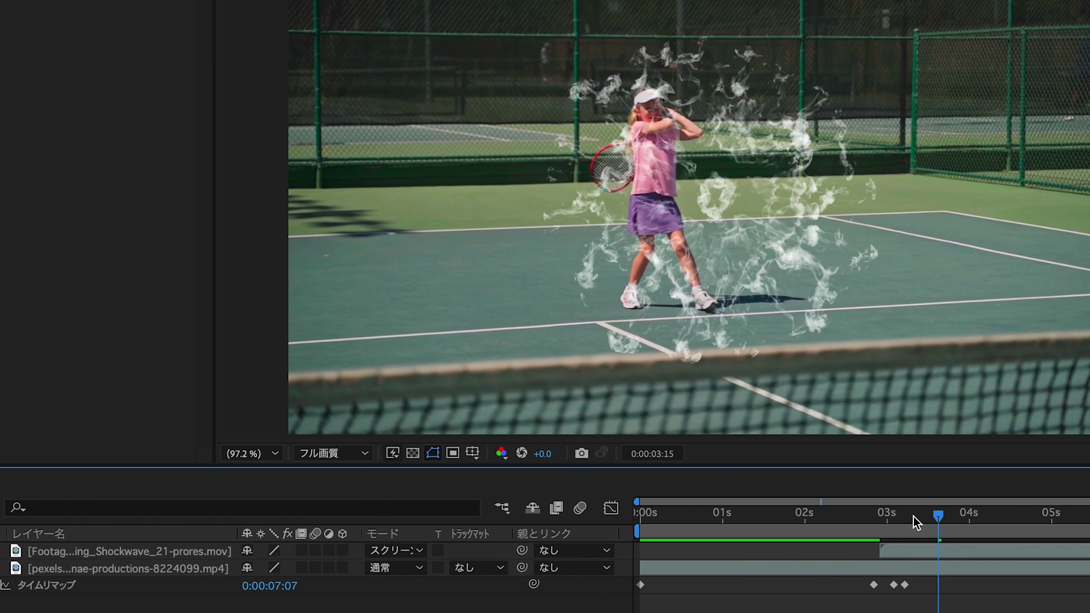
{"action": "left_click", "coordinate": [884, 514]}
{"action": "left_click_drag", "start_coordinate": [693, 187], "coordinate": [618, 184]}
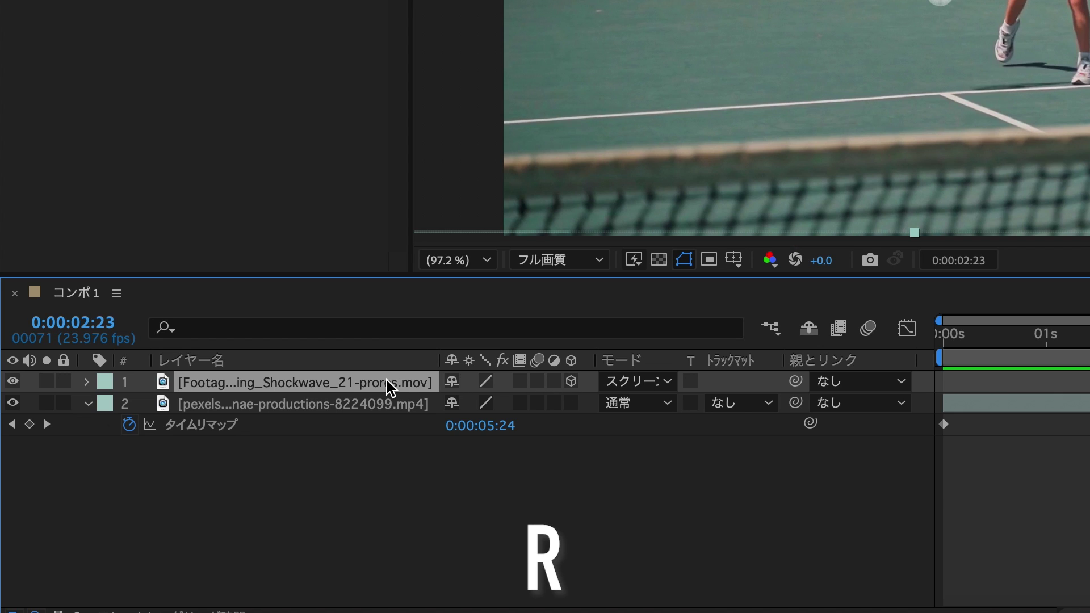
Rotate the shockwave's orientation to about 334°, 352°, 0°
{"action": "key", "text": "r"}
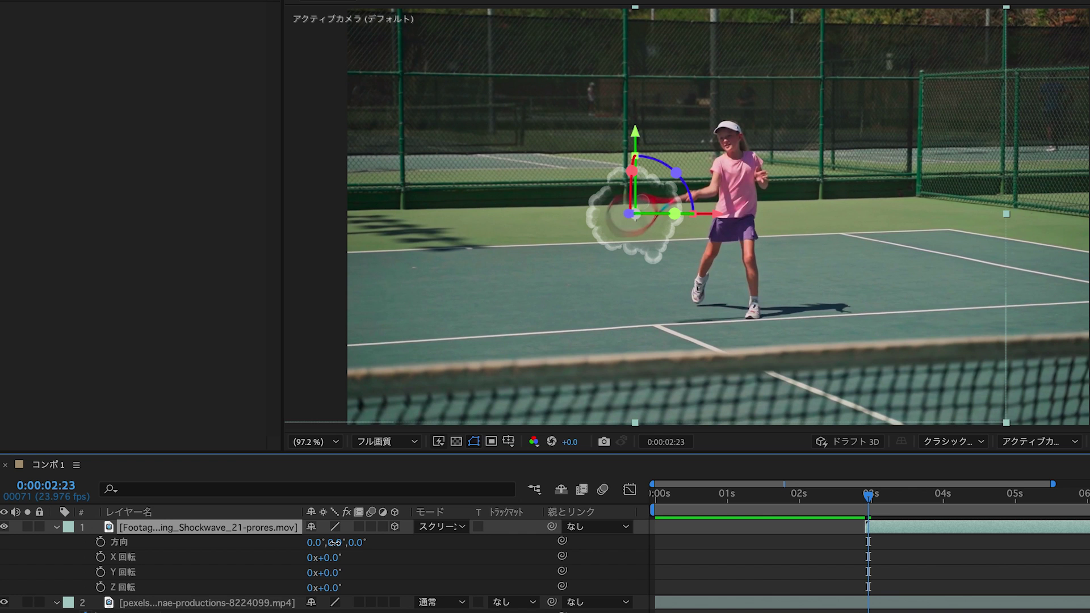
{"action": "left_click_drag", "start_coordinate": [329, 543], "coordinate": [323, 546]}
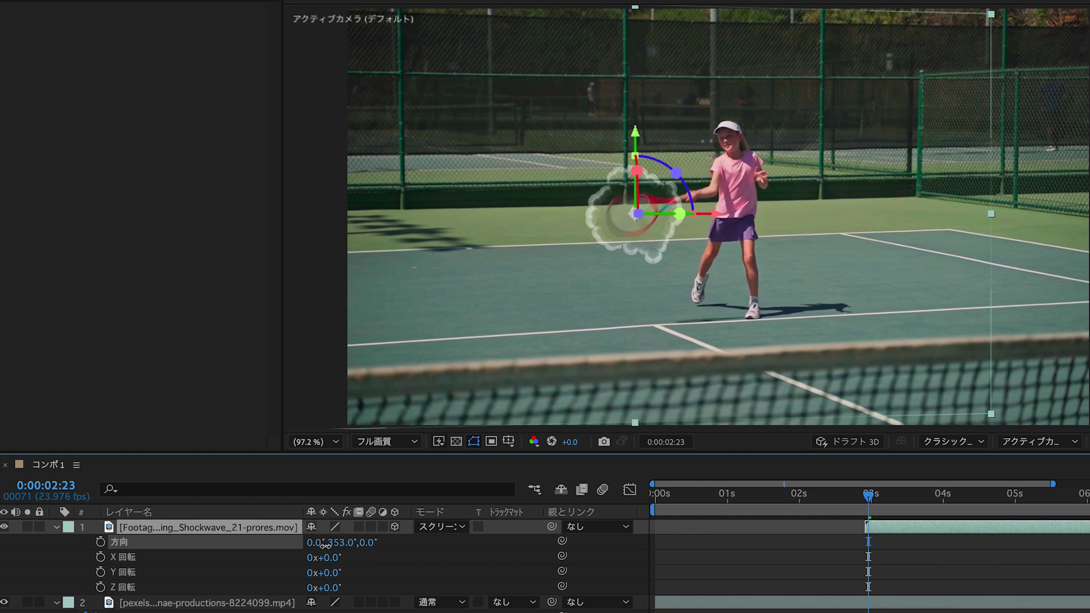
{"action": "left_click_drag", "start_coordinate": [314, 544], "coordinate": [309, 551]}
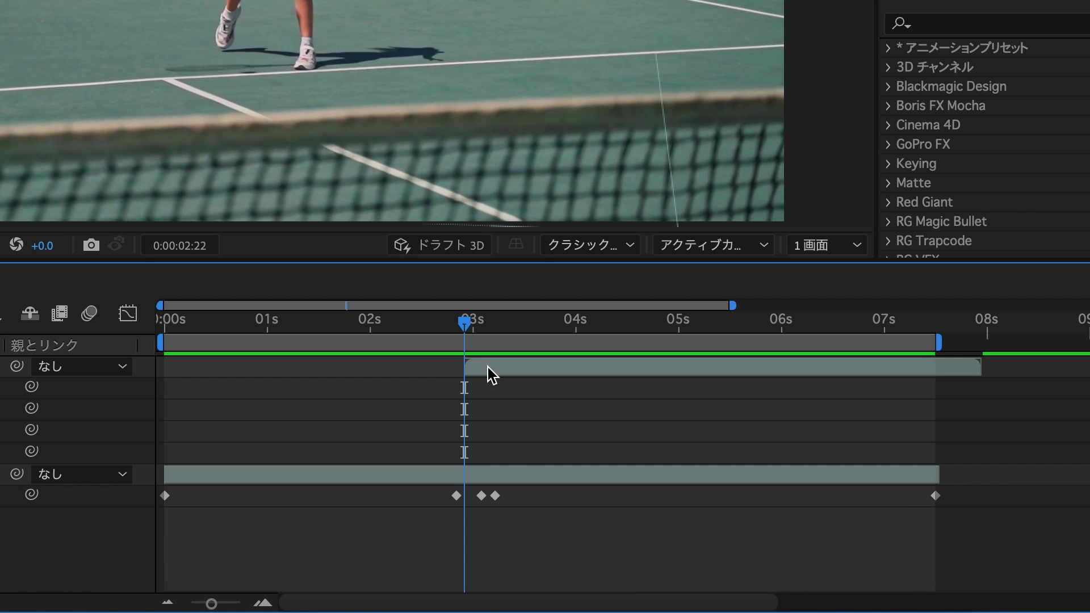
Enable Time Remapping on the shockwave, add a keyframe at 03:07, and preview
{"action": "key", "text": "ctrl+alt+t"}
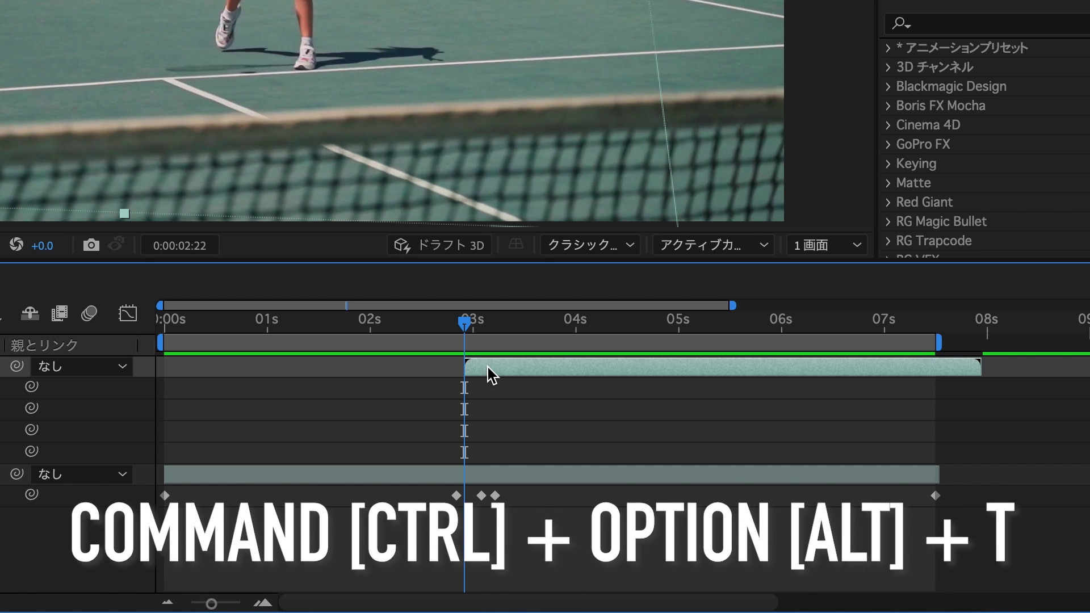
{"action": "left_click_drag", "start_coordinate": [480, 324], "coordinate": [503, 323]}
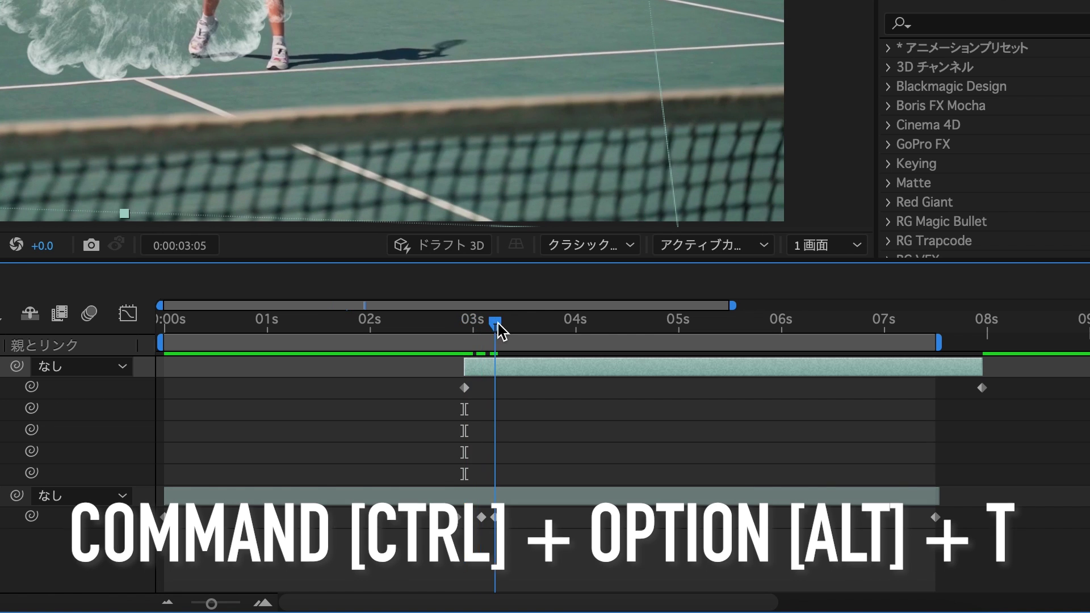
{"action": "left_click", "coordinate": [738, 413]}
{"action": "left_click_drag", "start_coordinate": [1051, 402], "coordinate": [499, 390]}
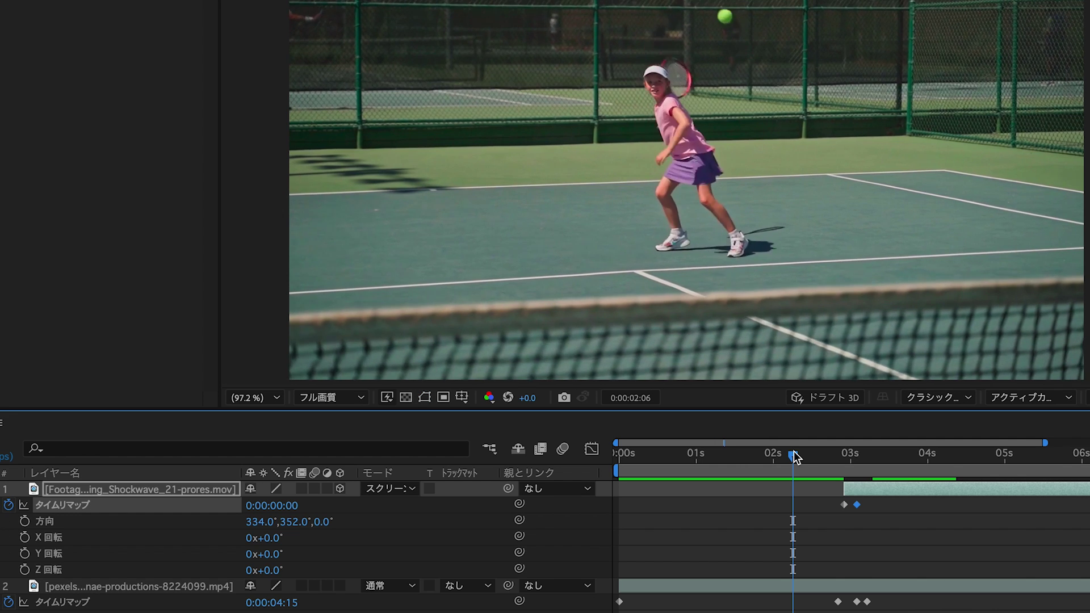
{"action": "key", "text": "space"}
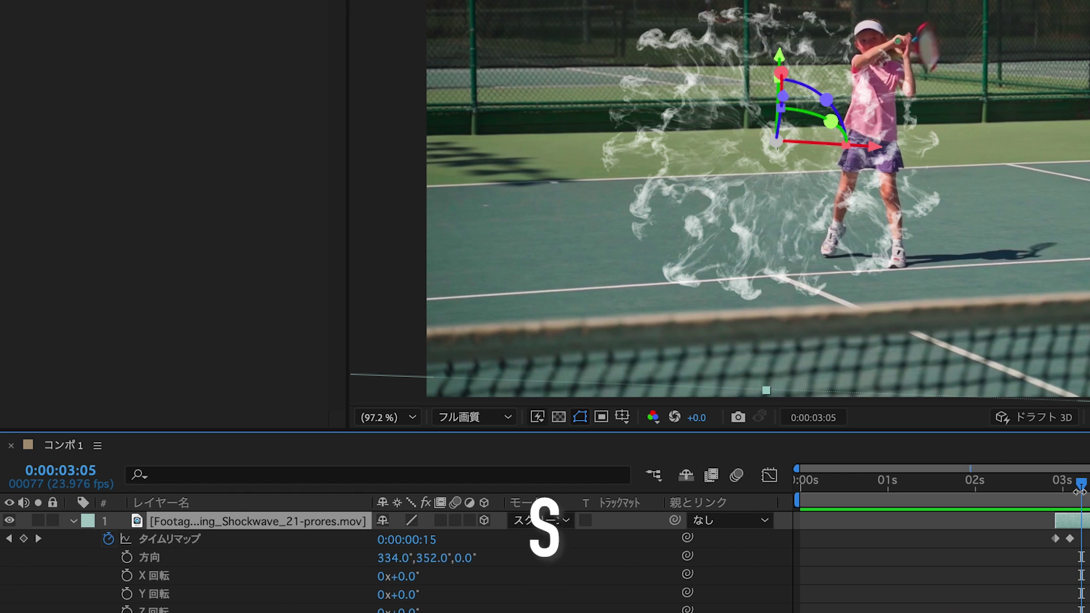
Scale the shockwave layer down to 69% and scrub the frames around the racket impact
{"action": "key", "text": "s"}
{"action": "left_click_drag", "start_coordinate": [415, 536], "coordinate": [381, 538]}
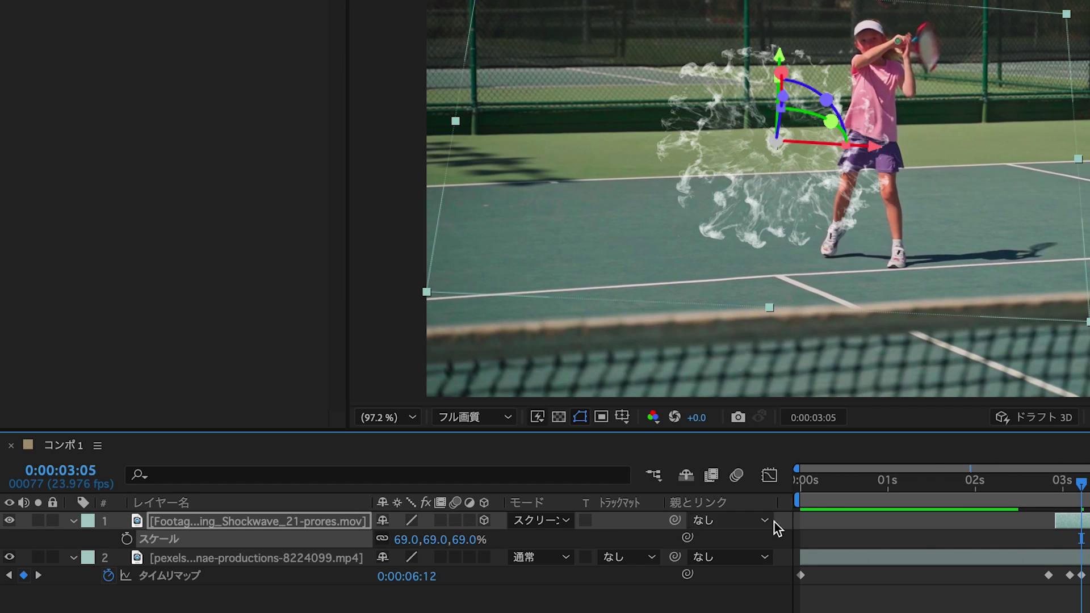
{"action": "left_click", "coordinate": [1024, 483]}
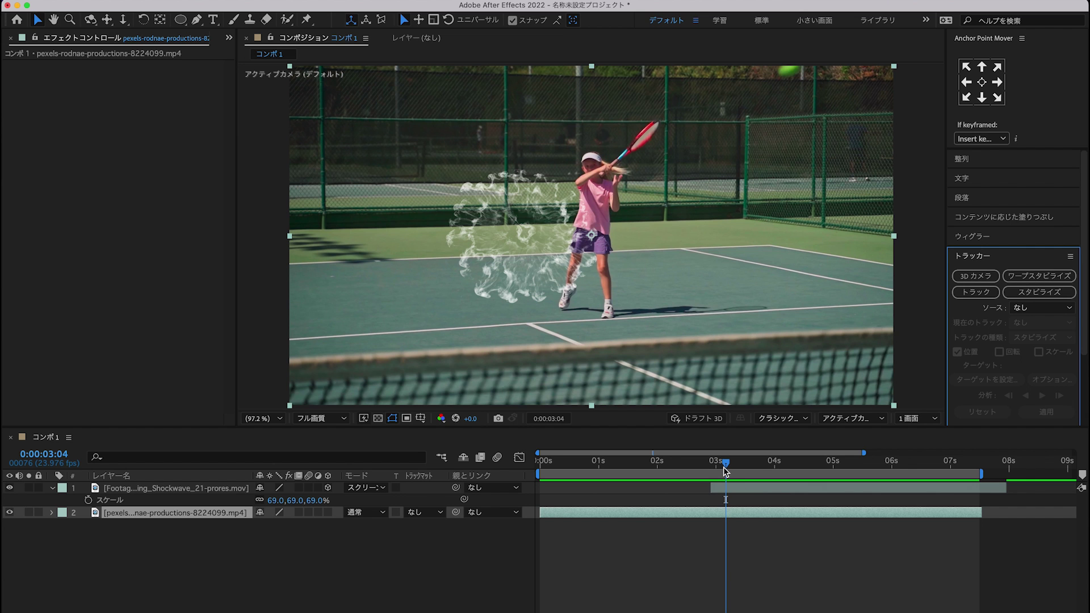
{"action": "left_click_drag", "start_coordinate": [724, 466], "coordinate": [704, 473]}
Keyframe the shockwave's Position at 0:00:02:21 and 0:00:03:21, shifting it right and up toward the racket
{"action": "key", "text": "p"}
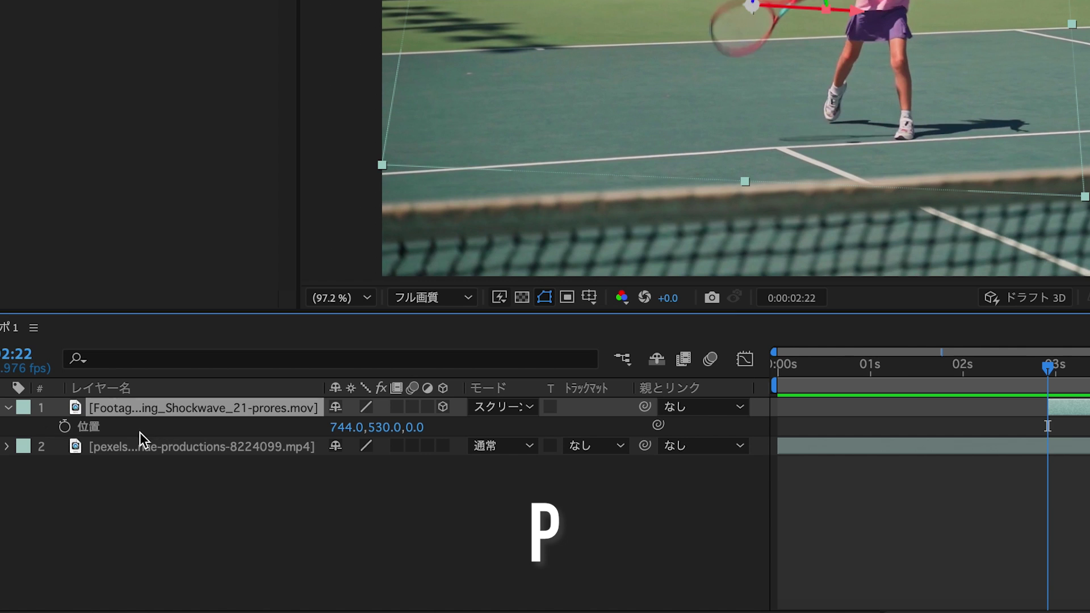
{"action": "left_click", "coordinate": [88, 499]}
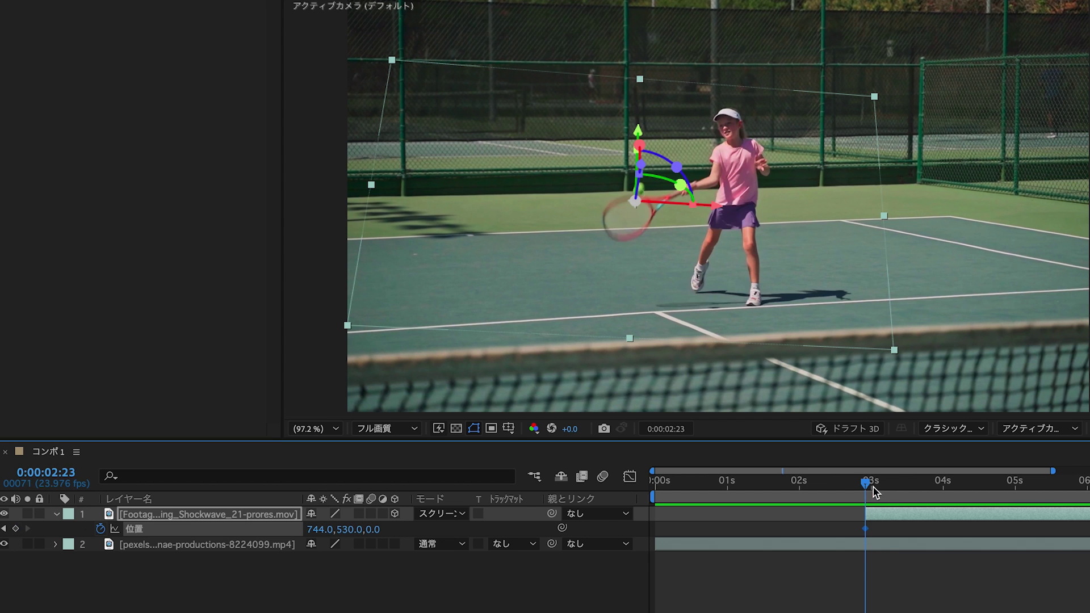
{"action": "left_click_drag", "start_coordinate": [1048, 379], "coordinate": [935, 489]}
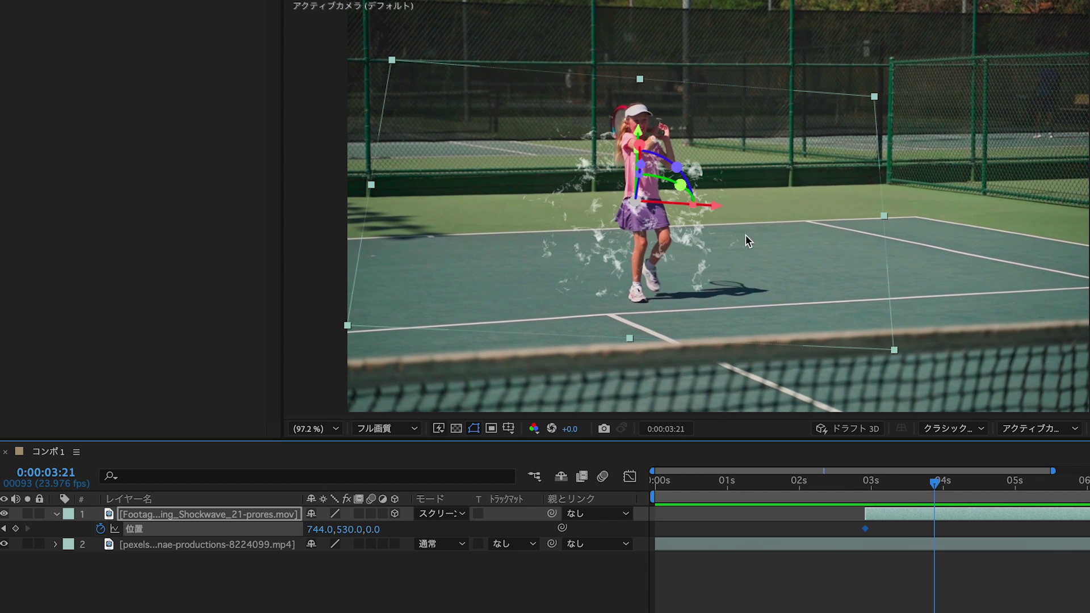
{"action": "left_click_drag", "start_coordinate": [715, 212], "coordinate": [733, 211]}
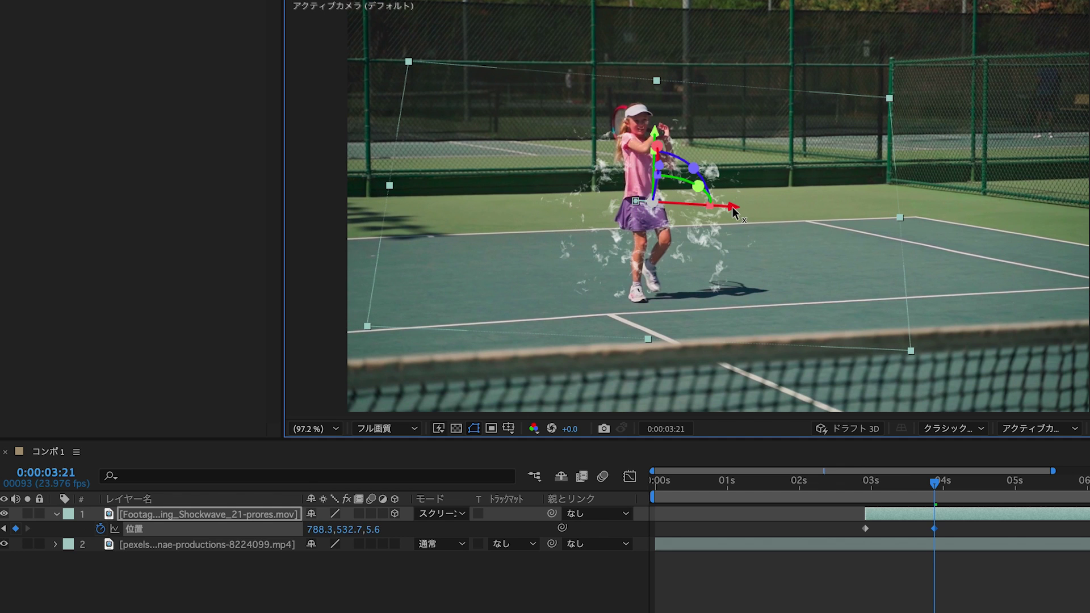
{"action": "left_click_drag", "start_coordinate": [656, 138], "coordinate": [658, 93]}
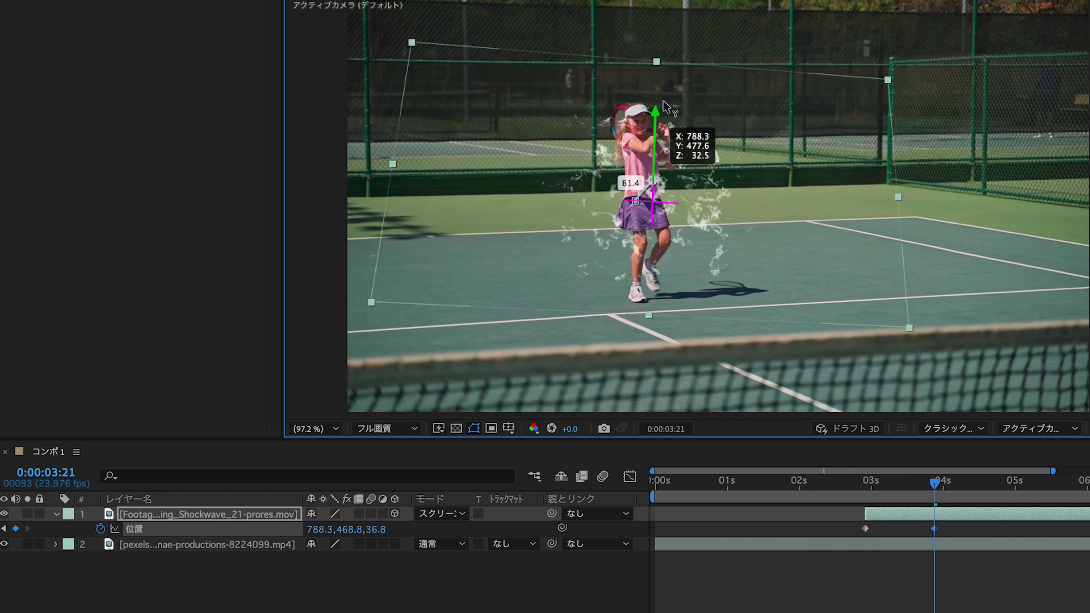
{"action": "left_click_drag", "start_coordinate": [952, 526], "coordinate": [848, 533]}
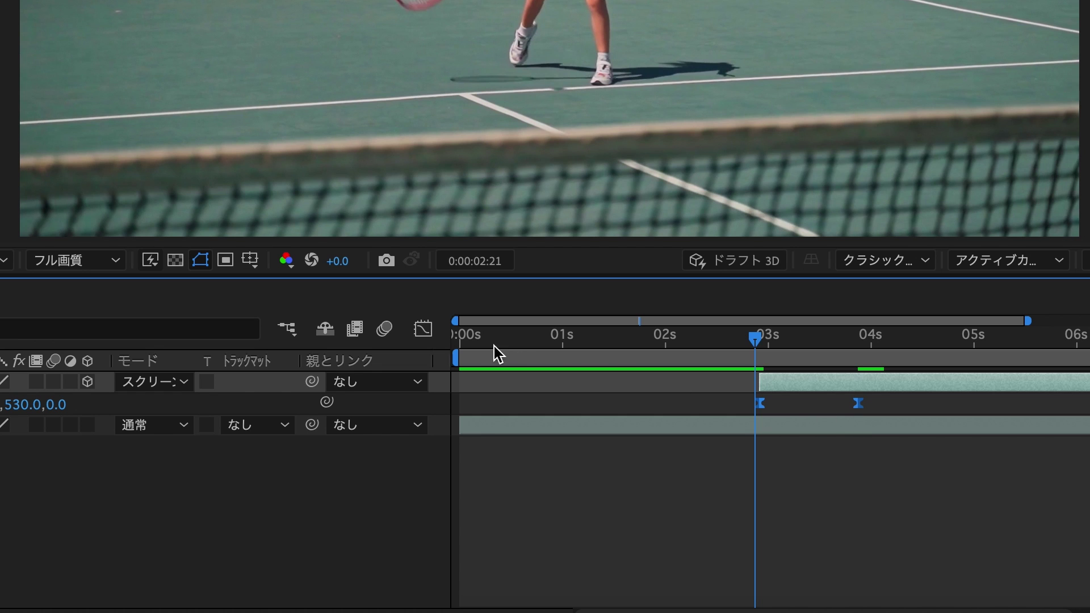
In the speed graph, ease the shockwave into its final position keyframe and make the burst come earlier
{"action": "left_click", "coordinate": [423, 329]}
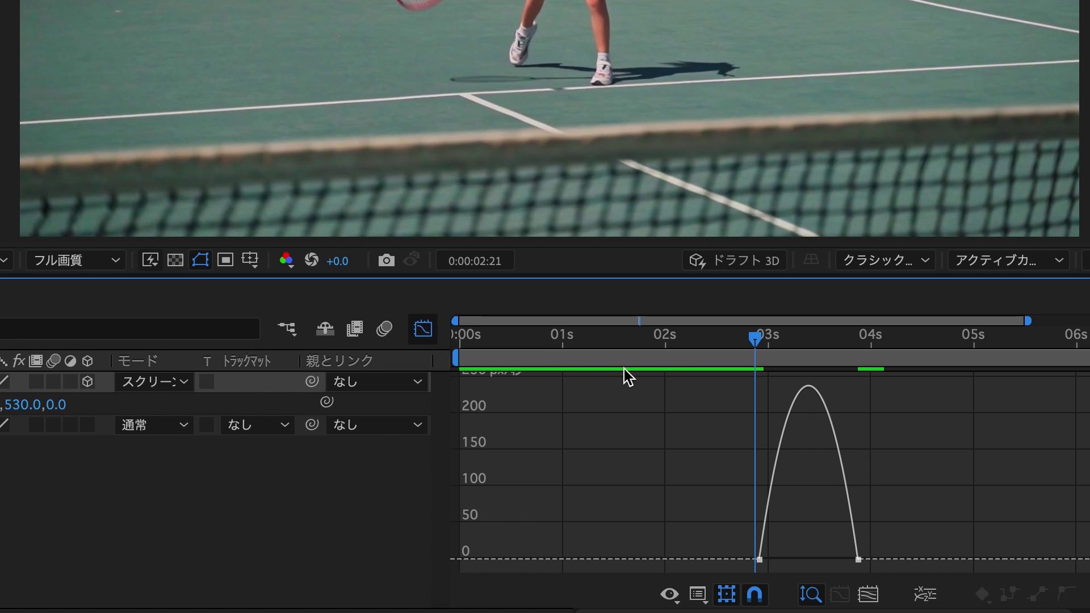
{"action": "mouse_move", "coordinate": [861, 559]}
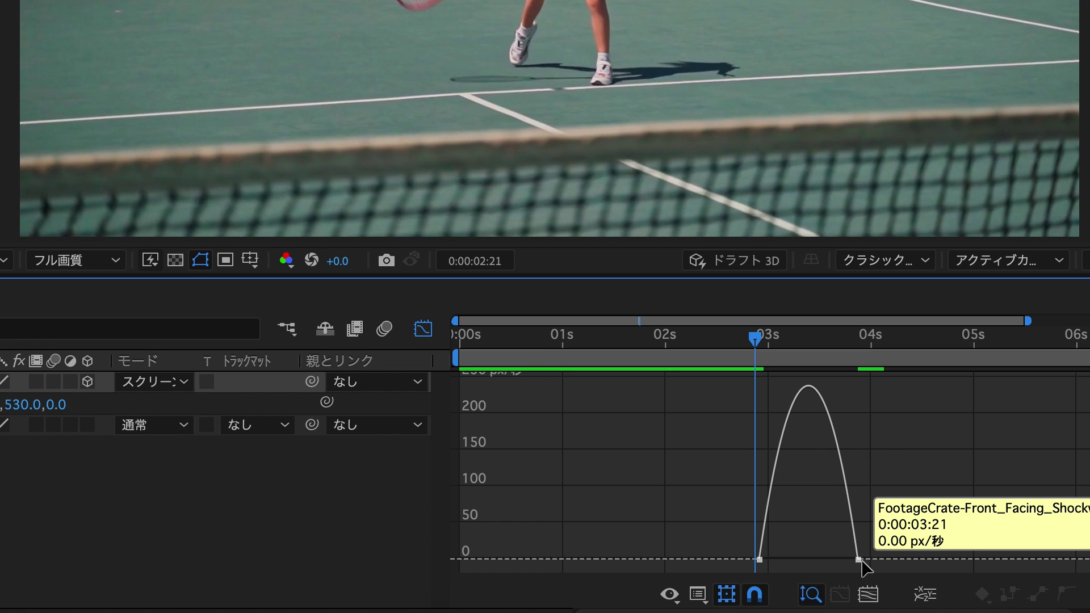
{"action": "left_click_drag", "start_coordinate": [842, 559], "coordinate": [792, 564]}
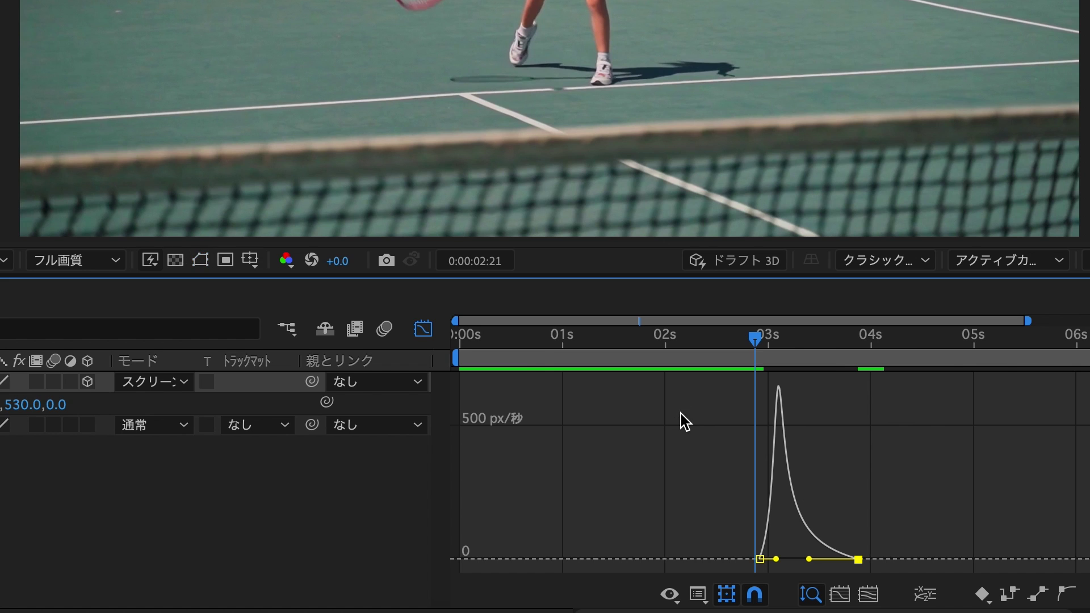
{"action": "key", "text": "space"}
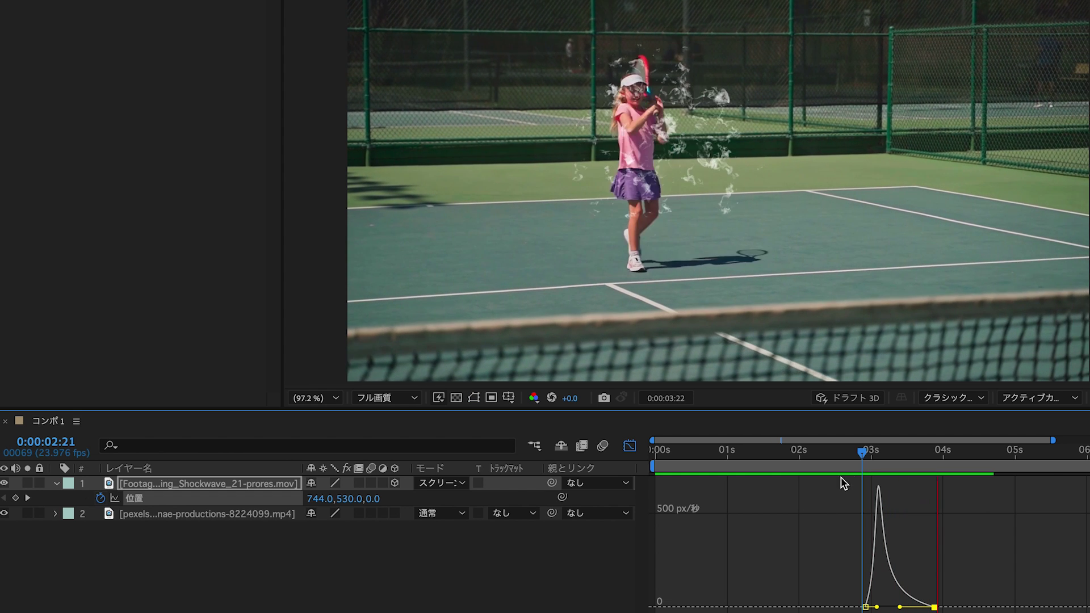
{"action": "left_click_drag", "start_coordinate": [877, 607], "coordinate": [869, 608]}
Replay from 0:00:02:08 and add a shockwave Scale keyframe at 0:00:03:00
{"action": "left_click", "coordinate": [823, 453]}
{"action": "key", "text": "space"}
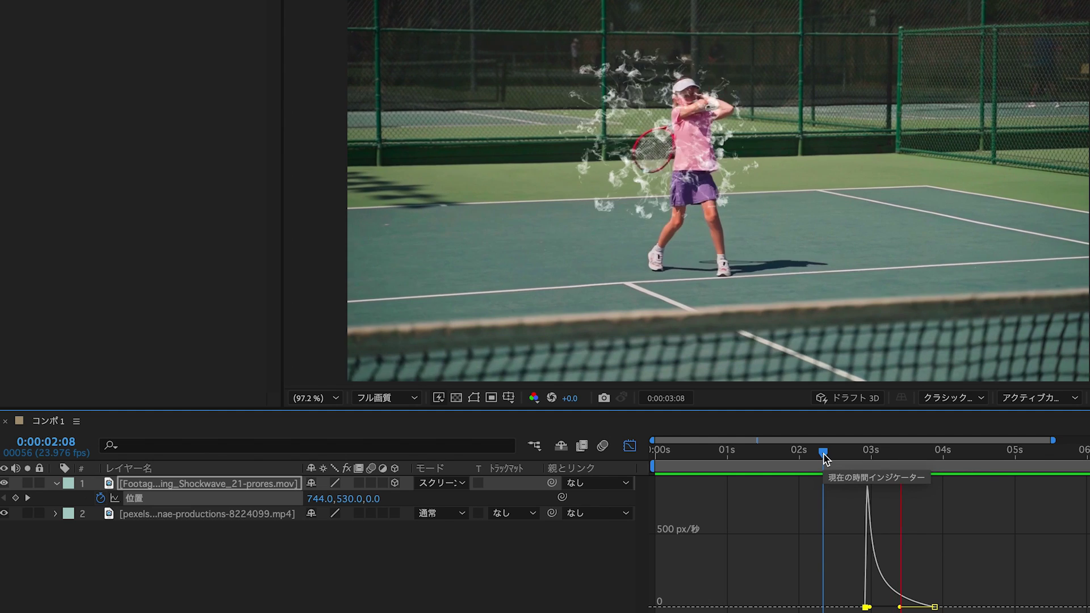
{"action": "key", "text": "s"}
{"action": "left_click", "coordinate": [149, 390]}
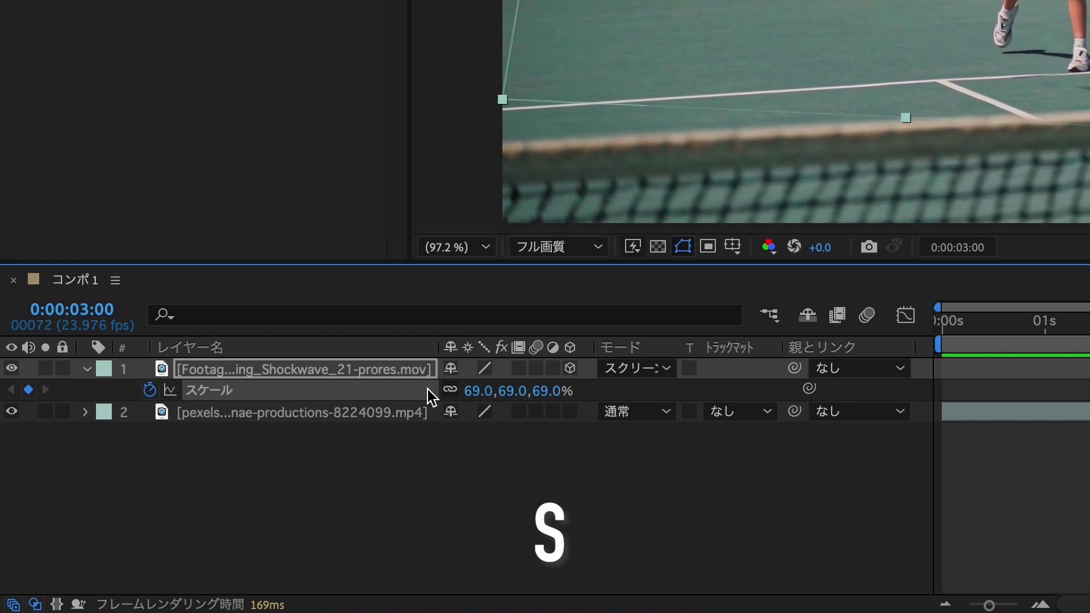
Set the shockwave's Scale to 59% at 0:00:03:00 and step through the surrounding frames
{"action": "left_click", "coordinate": [479, 390]}
{"action": "type", "text": "59"}
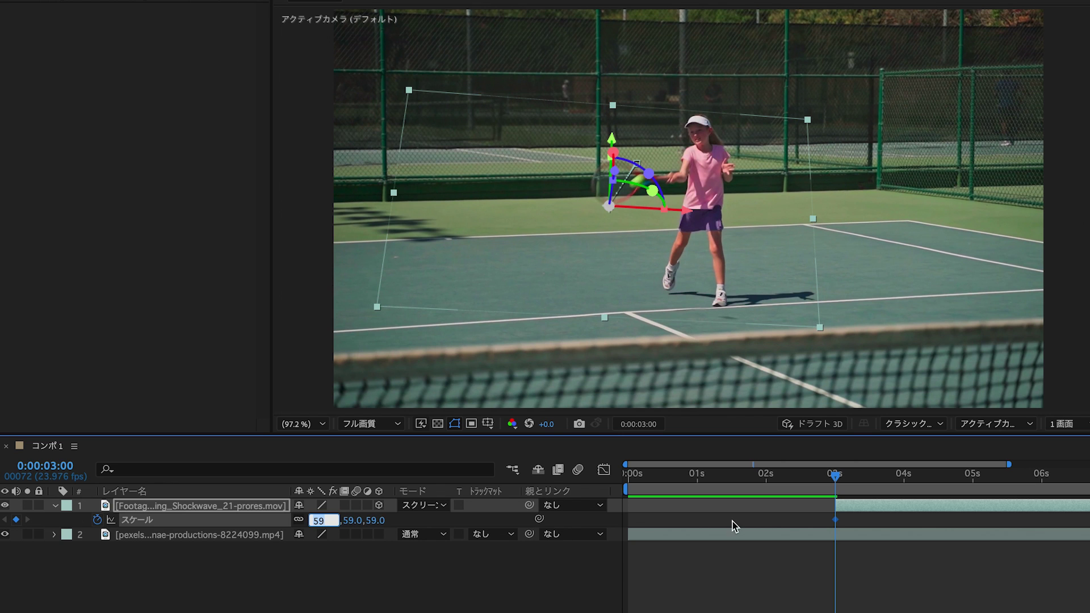
{"action": "key", "text": "Return"}
{"action": "key", "text": "u"}
{"action": "left_click_drag", "start_coordinate": [834, 476], "coordinate": [955, 488]}
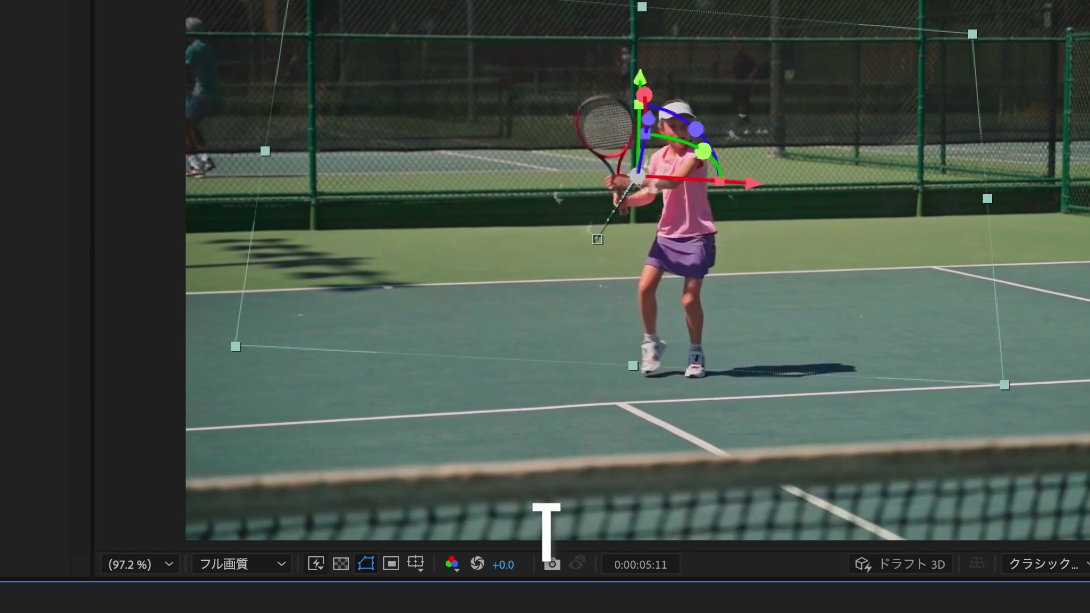
{"action": "key", "text": "space"}
Keyframe the shockwave's Opacity to fade from 100% to 0% around 0:00:04:10
{"action": "key", "text": "r"}
{"action": "key", "text": "t"}
{"action": "left_click", "coordinate": [151, 396]}
{"action": "left_click", "coordinate": [472, 396]}
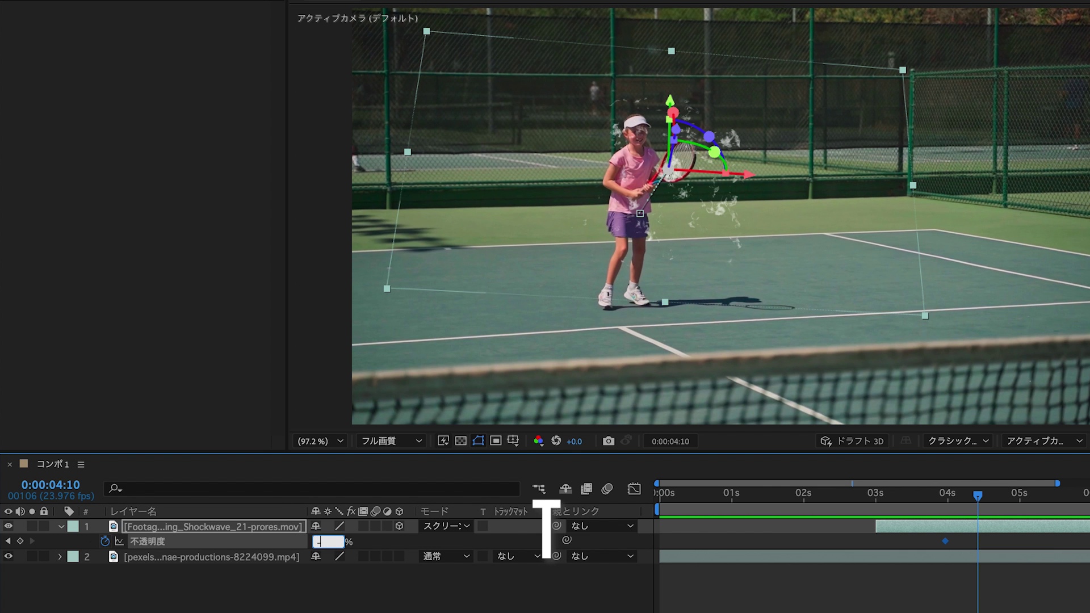
Preview the fade from 0:00:02:22, then select the shockwave layer at 0:00:03:11
{"action": "left_click", "coordinate": [911, 493]}
{"action": "key", "text": "space"}
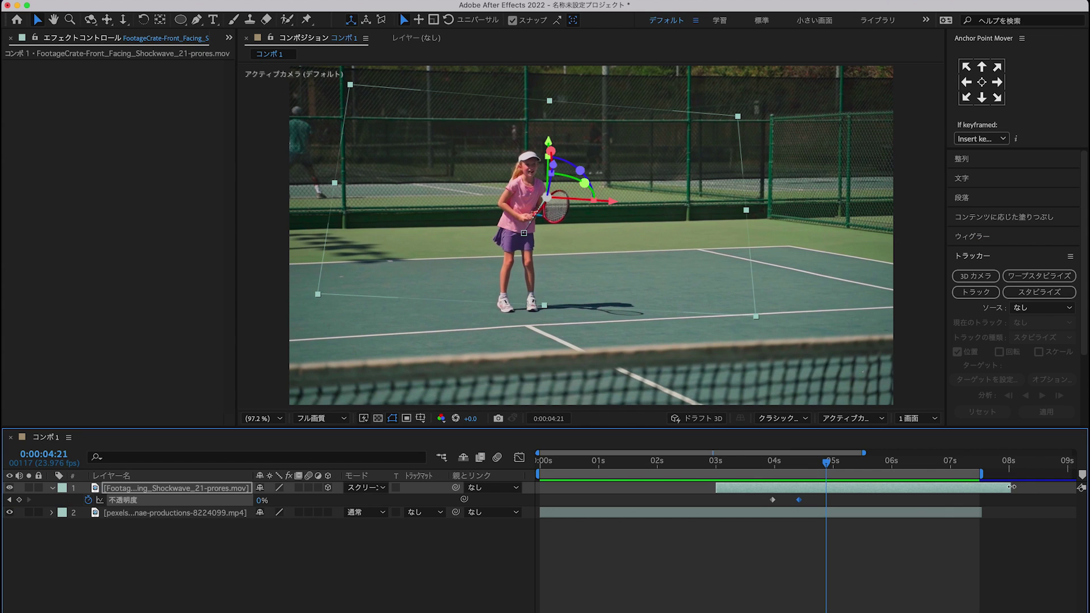
{"action": "left_click", "coordinate": [711, 464]}
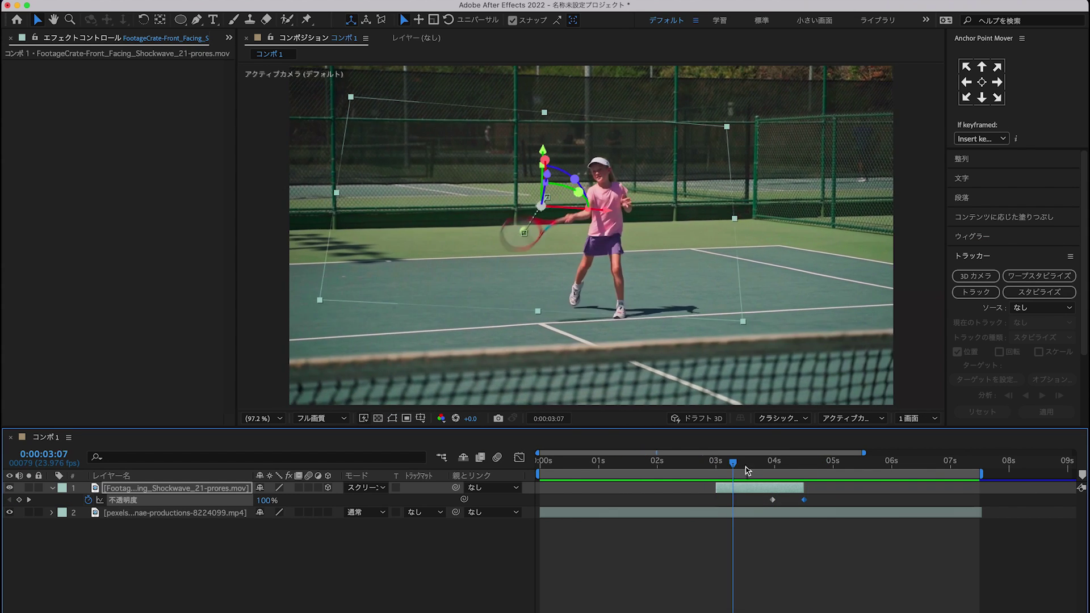
{"action": "left_click_drag", "start_coordinate": [738, 476], "coordinate": [741, 477]}
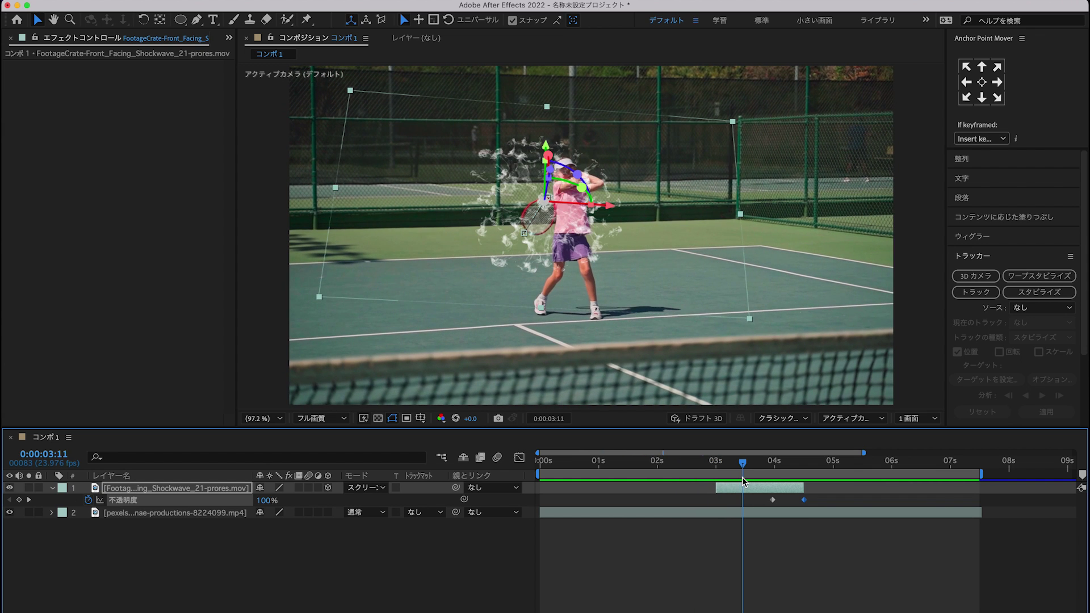
{"action": "left_click", "coordinate": [744, 555]}
{"action": "left_click", "coordinate": [746, 487]}
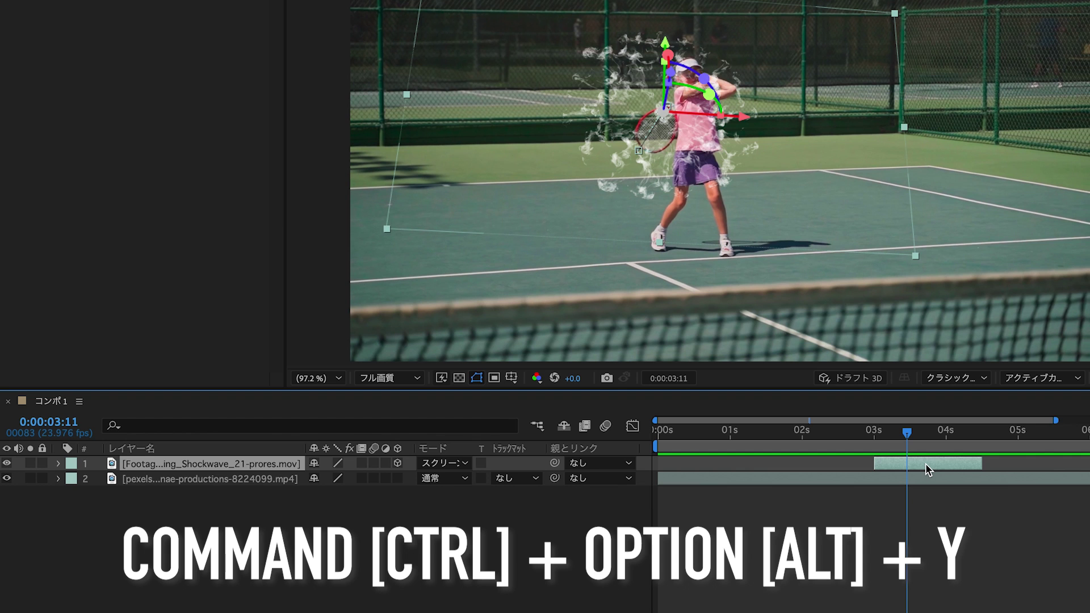
Add an adjustment layer starting at 0:00:03:00 and move to 0:00:04:12 where the shockwave ends
{"action": "key", "text": "ctrl+alt+y"}
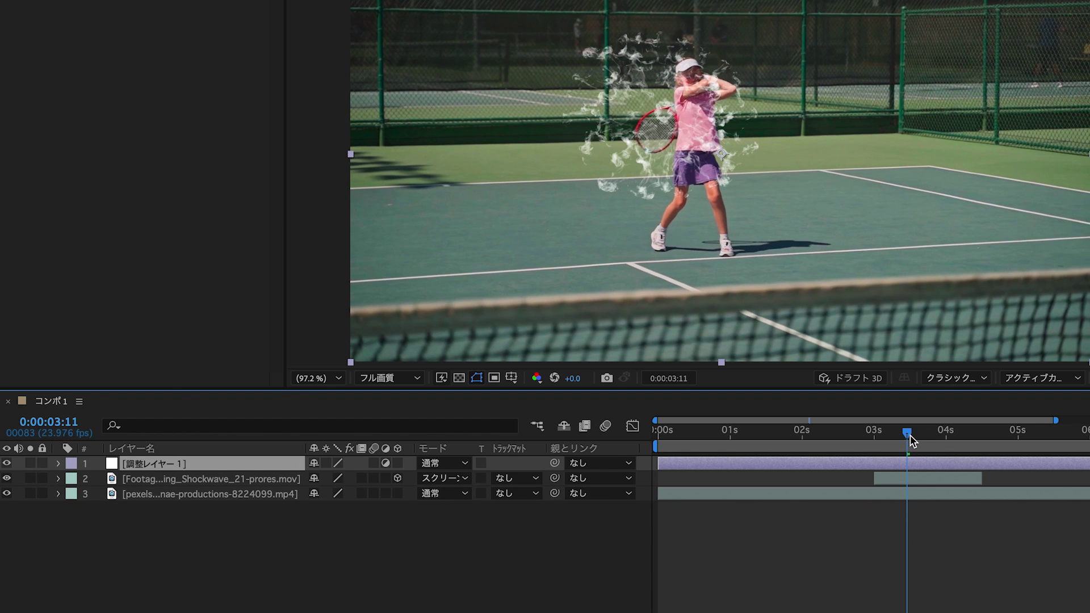
{"action": "left_click_drag", "start_coordinate": [909, 435], "coordinate": [882, 436]}
{"action": "key", "text": "alt+bracketleft"}
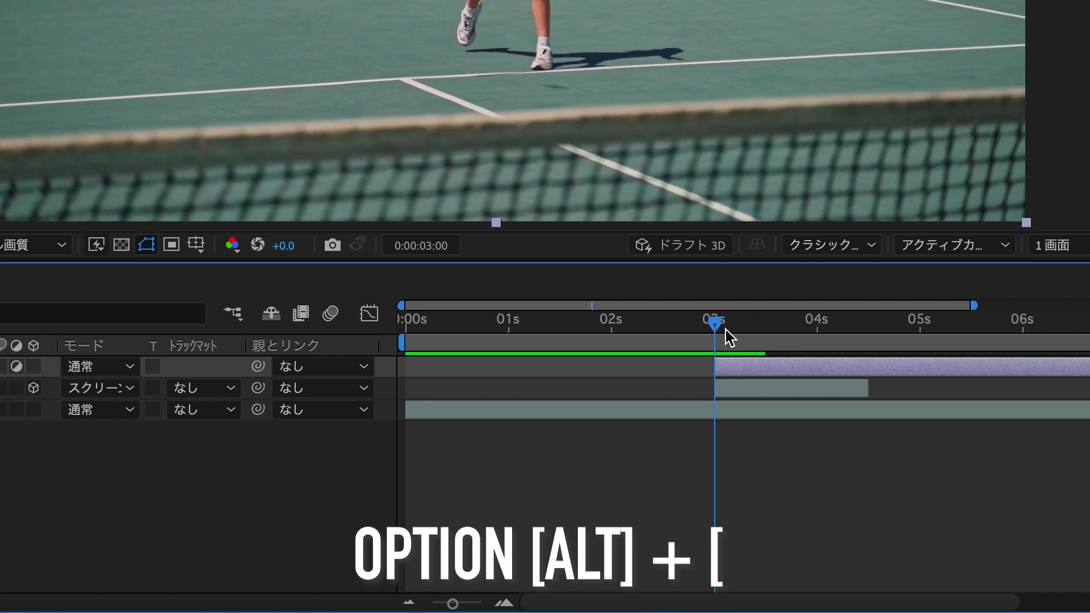
{"action": "left_click_drag", "start_coordinate": [728, 337], "coordinate": [872, 344]}
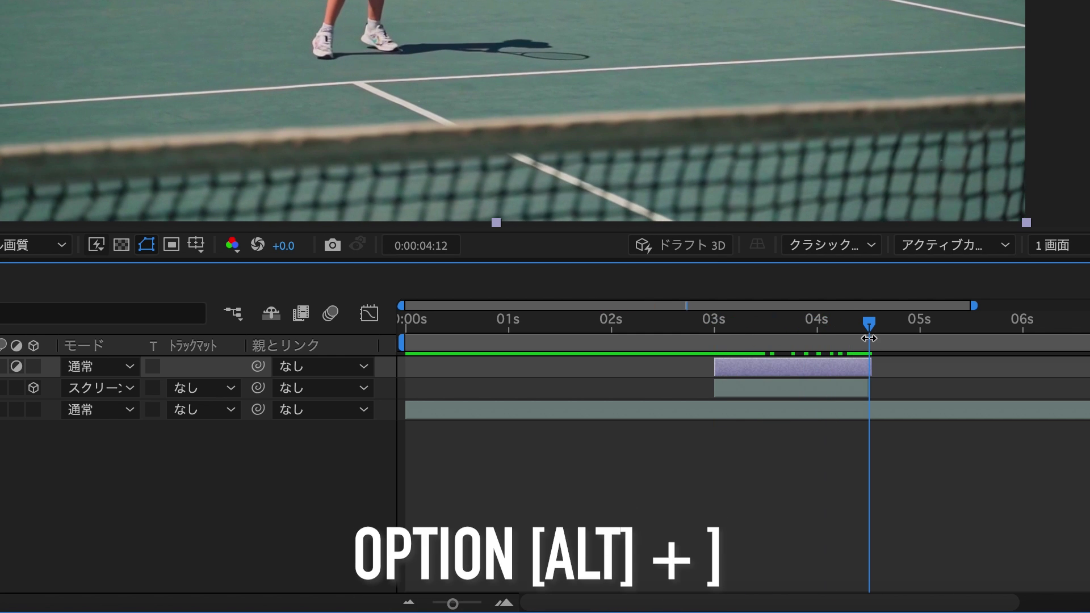
Apply Displacement Map to the adjustment layer and name it Dis
{"action": "type", "text": "ィス"}
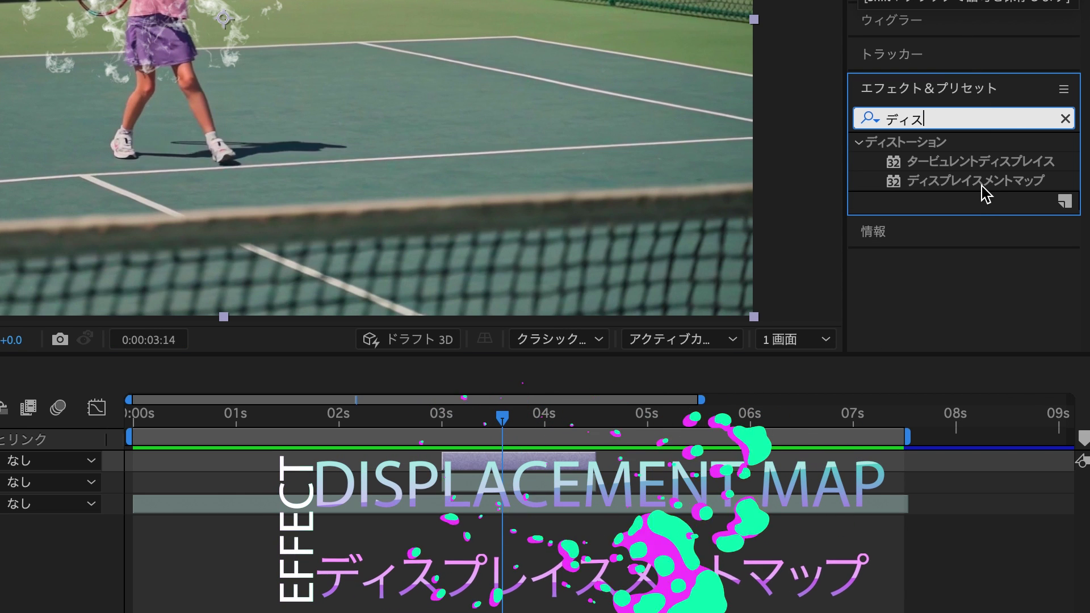
{"action": "left_click", "coordinate": [983, 186]}
{"action": "left_click_drag", "start_coordinate": [985, 193], "coordinate": [39, 78]}
{"action": "type", "text": "Dis"}
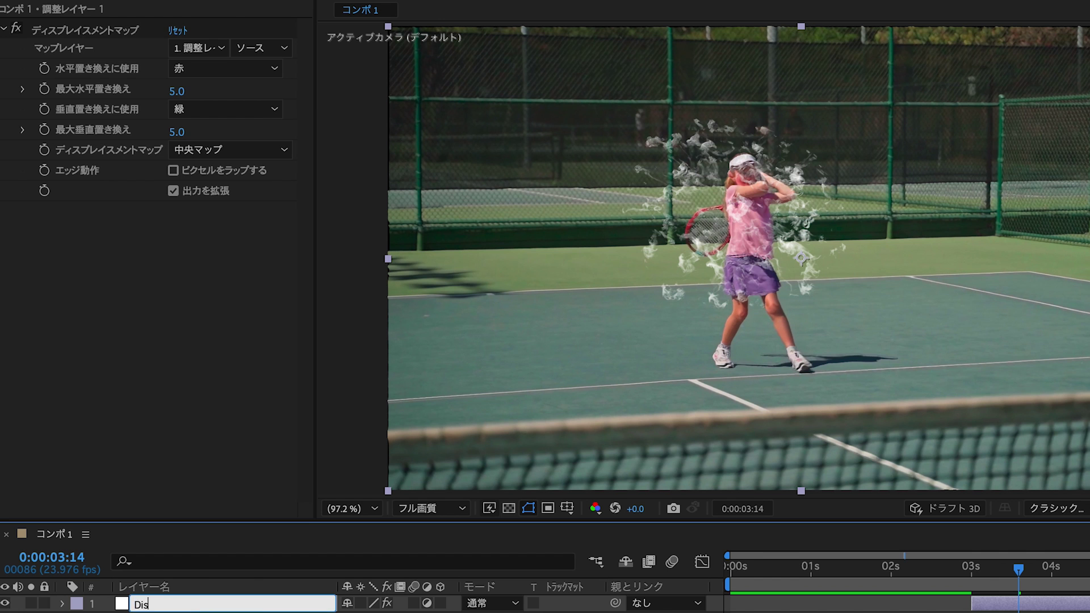
Use the hidden shockwave as the map layer, with Luminance, 33 horizontal and -28 vertical displacement
{"action": "left_click", "coordinate": [214, 50]}
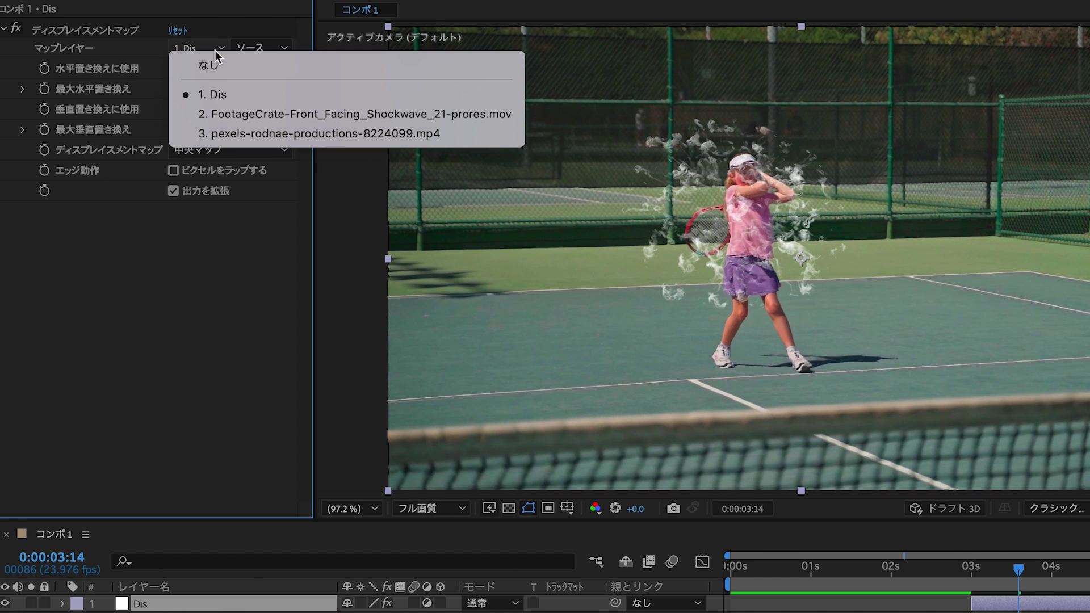
{"action": "left_click", "coordinate": [254, 115]}
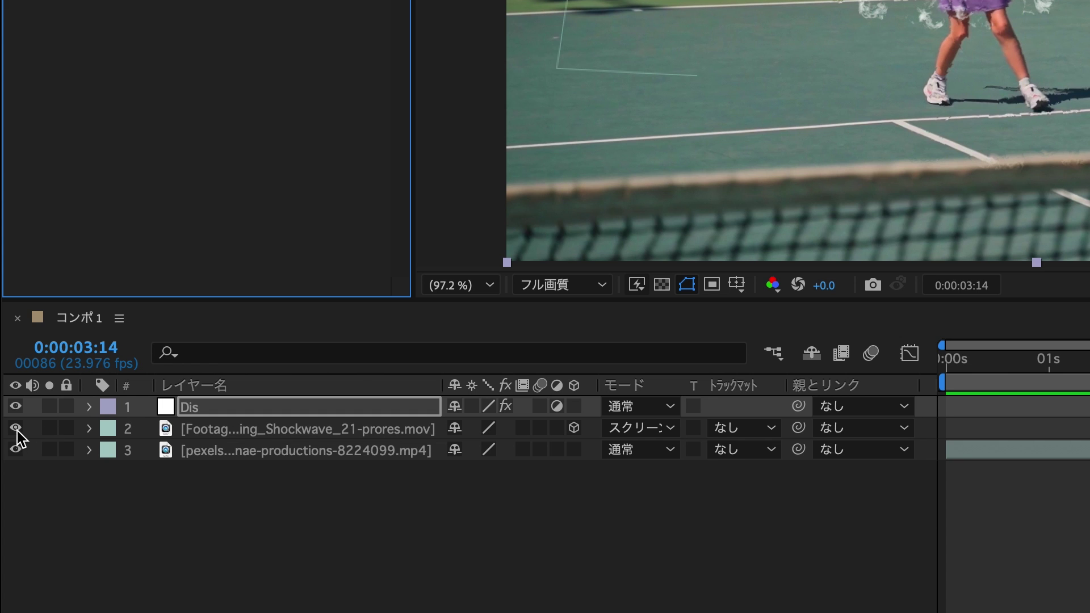
{"action": "left_click", "coordinate": [16, 428]}
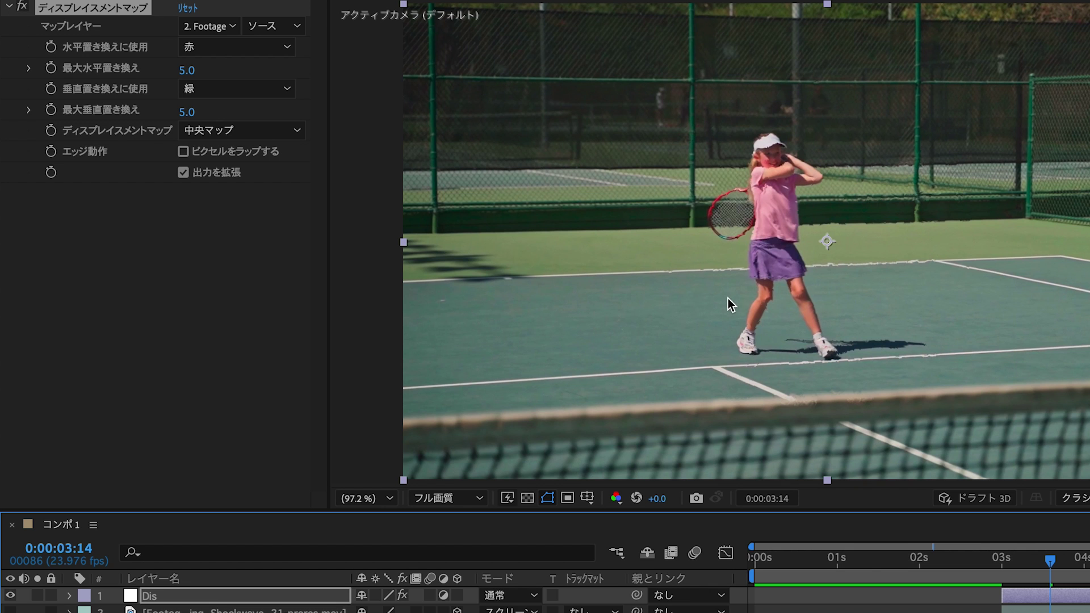
{"action": "left_click_drag", "start_coordinate": [192, 81], "coordinate": [211, 85]}
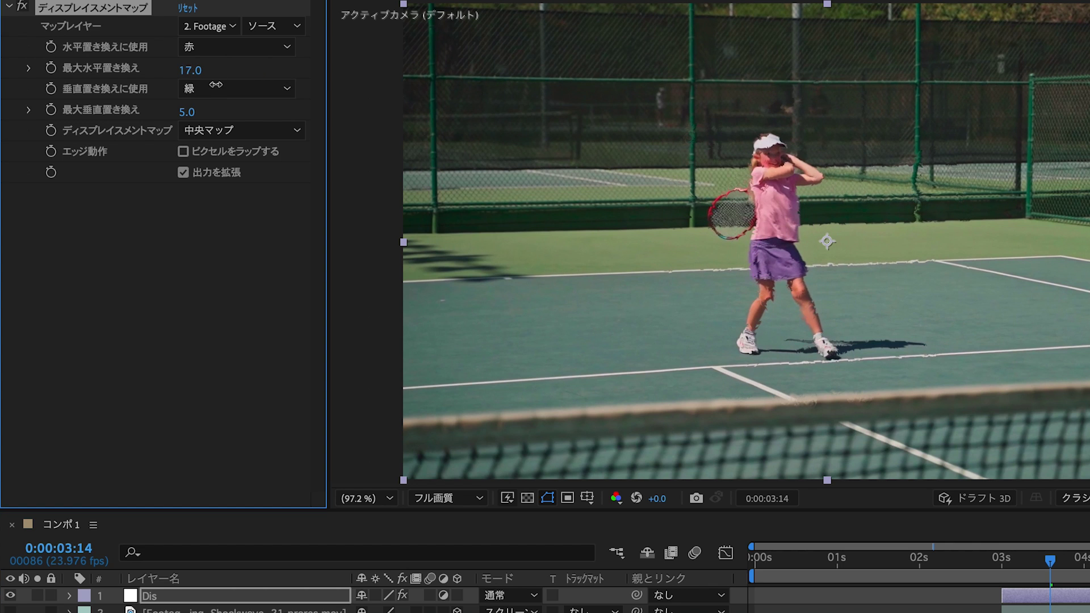
{"action": "left_click_drag", "start_coordinate": [204, 111], "coordinate": [169, 130]}
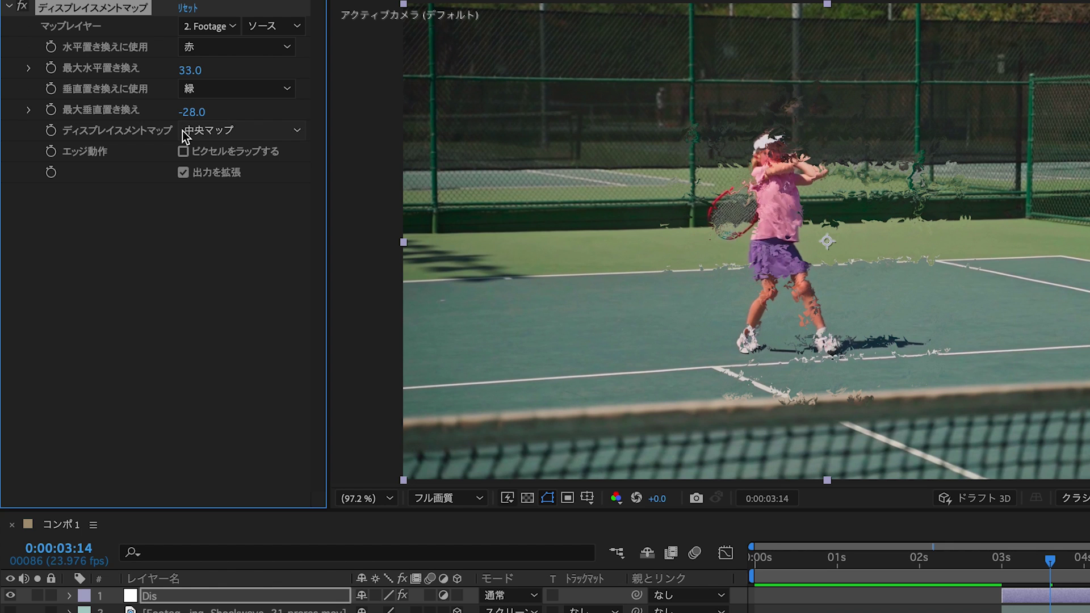
{"action": "left_click", "coordinate": [226, 49]}
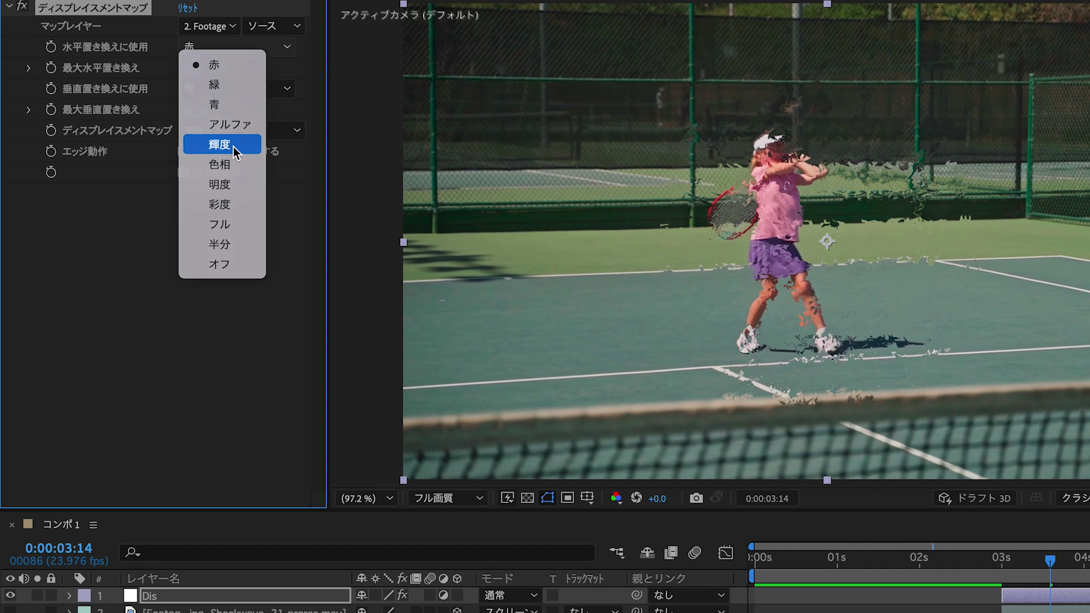
{"action": "left_click", "coordinate": [234, 146]}
Check the distortion at 0:00:03:11, then hide Dis and show and select the shockwave layer
{"action": "mouse_move", "coordinate": [704, 468]}
{"action": "left_mouse_down"}
{"action": "mouse_move", "coordinate": [789, 479]}
{"action": "mouse_move", "coordinate": [770, 487]}
{"action": "left_mouse_up"}
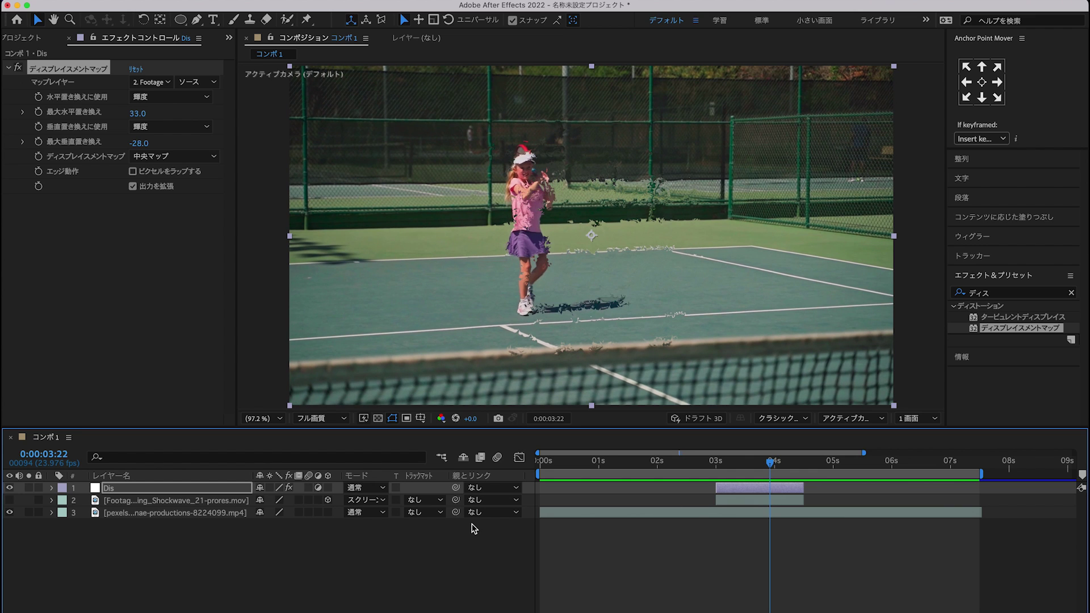
{"action": "left_click", "coordinate": [9, 488]}
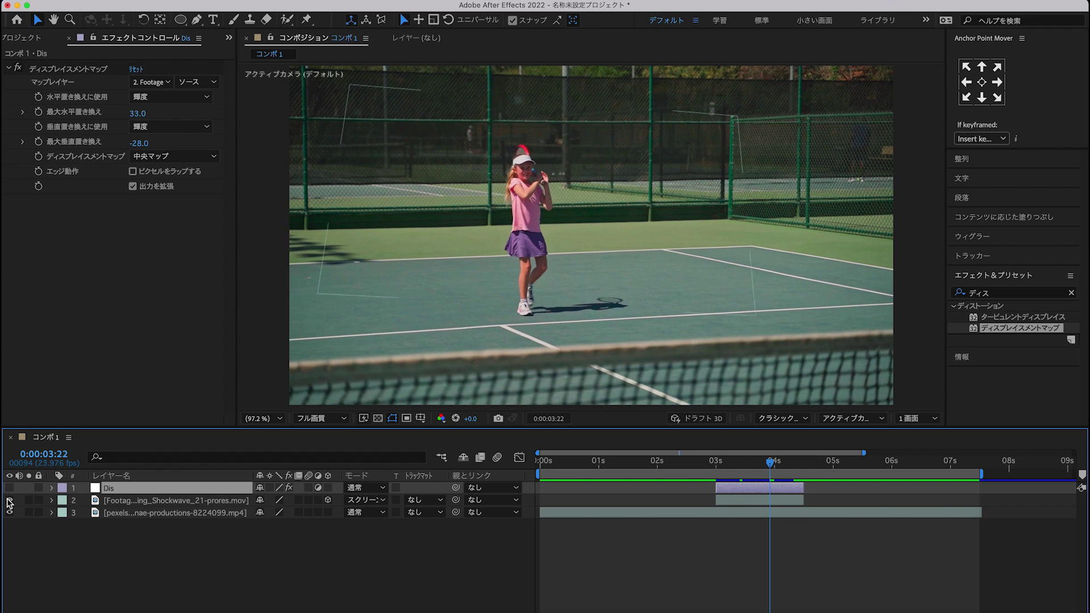
{"action": "left_click", "coordinate": [9, 500]}
{"action": "left_click", "coordinate": [126, 502]}
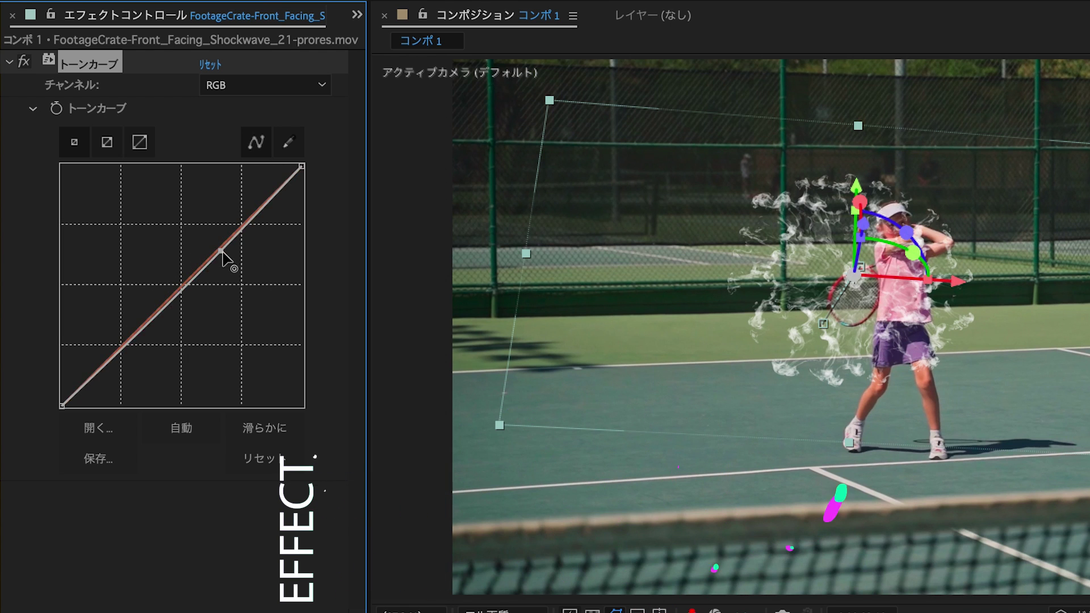
Lift the shockwave's Tone Curve with two points and apply Radial Blur to the layer
{"action": "left_click_drag", "start_coordinate": [212, 253], "coordinate": [210, 242]}
{"action": "left_click_drag", "start_coordinate": [141, 326], "coordinate": [141, 316]}
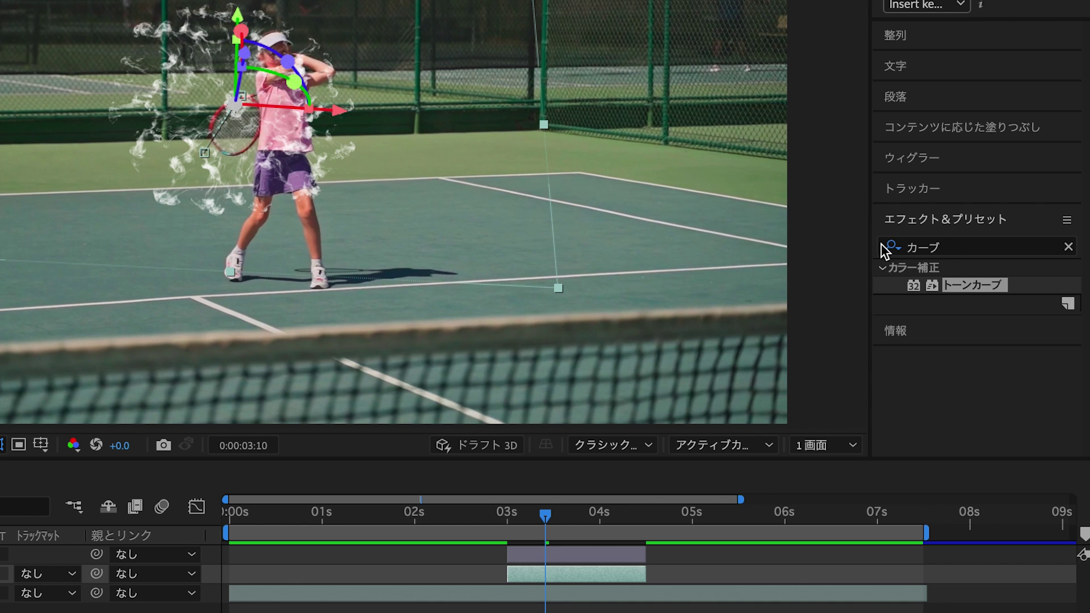
{"action": "left_click", "coordinate": [884, 249]}
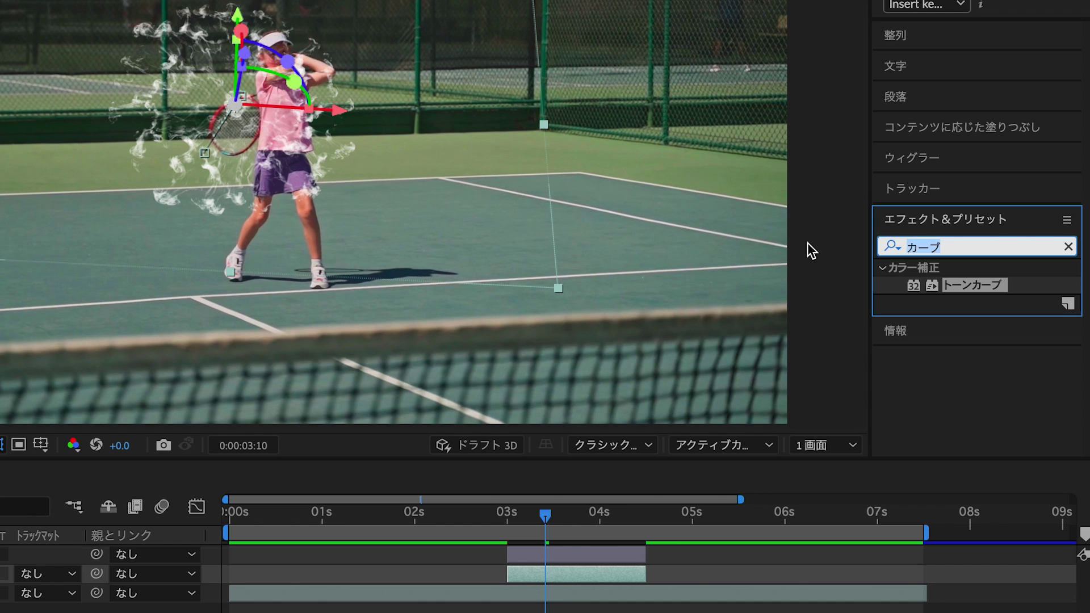
{"action": "type", "text": "ブラー"}
{"action": "left_click", "coordinate": [1052, 361]}
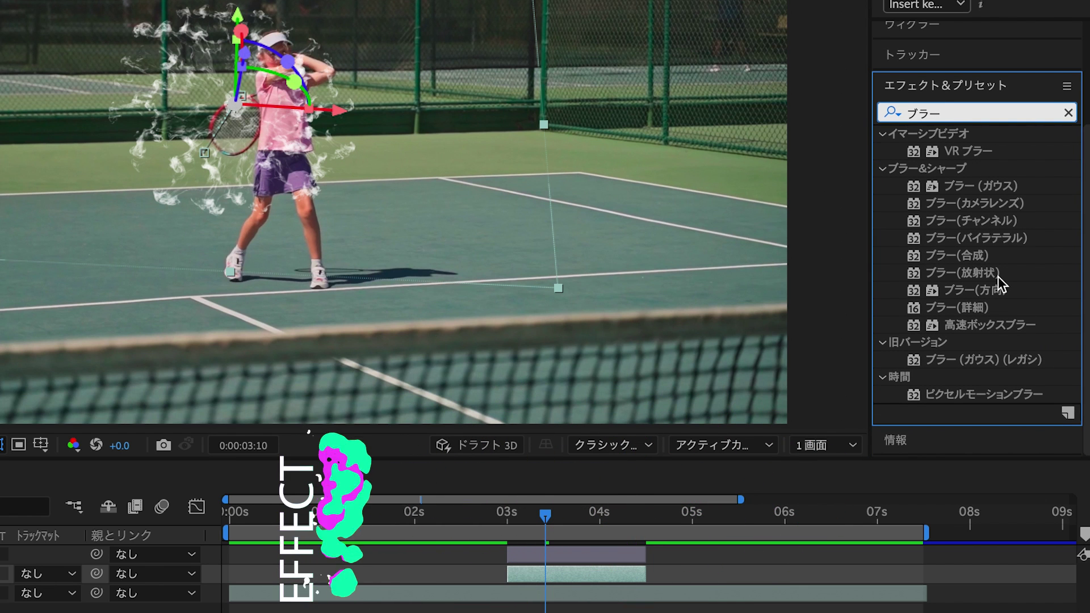
{"action": "left_click_drag", "start_coordinate": [965, 274], "coordinate": [481, 298]}
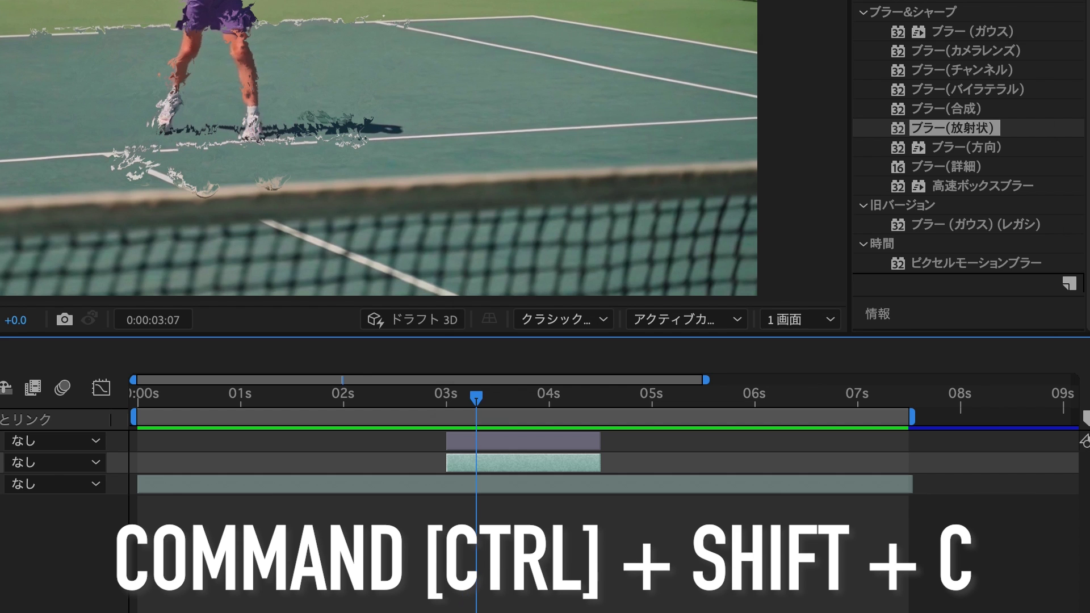
Precompose the shockwave layer, moving all attributes, into a composition named Shock Wave
{"action": "key", "text": "ctrl+shift+c"}
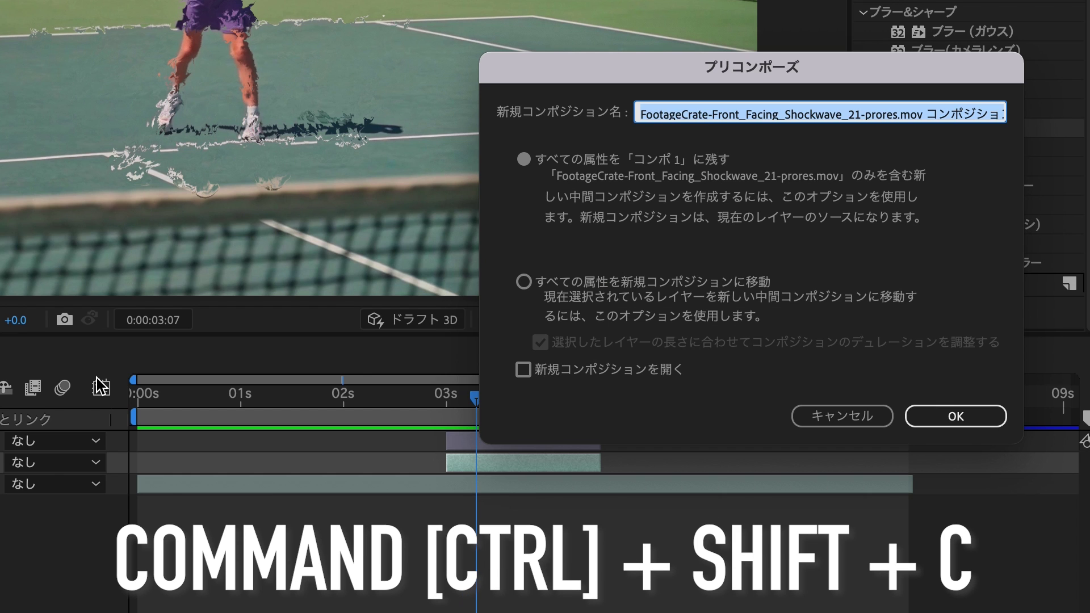
{"action": "left_click", "coordinate": [524, 282]}
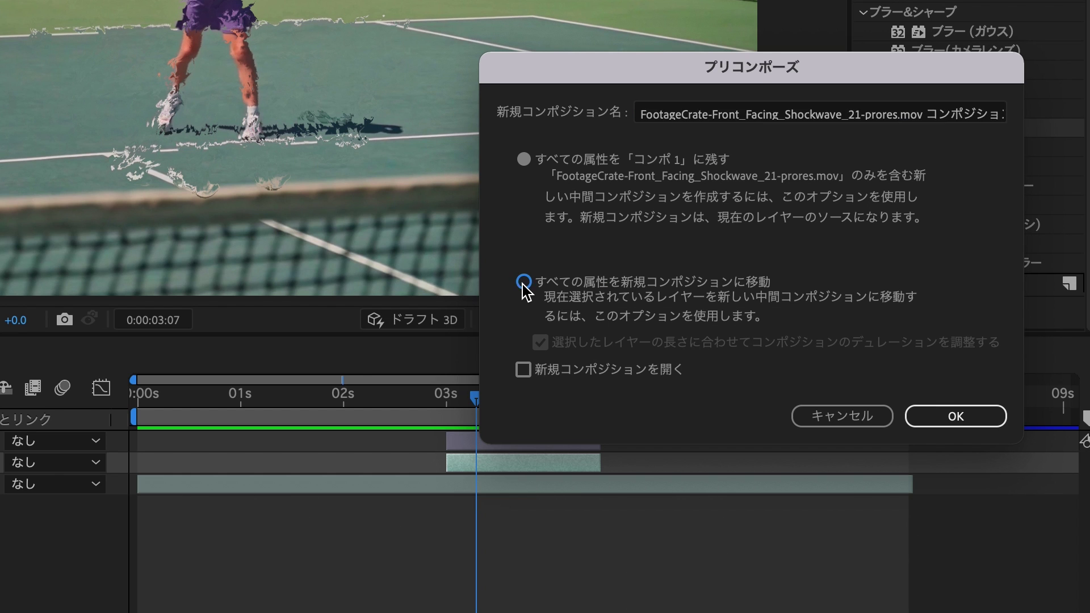
{"action": "triple_click", "coordinate": [822, 115]}
{"action": "type", "text": "Shock"}
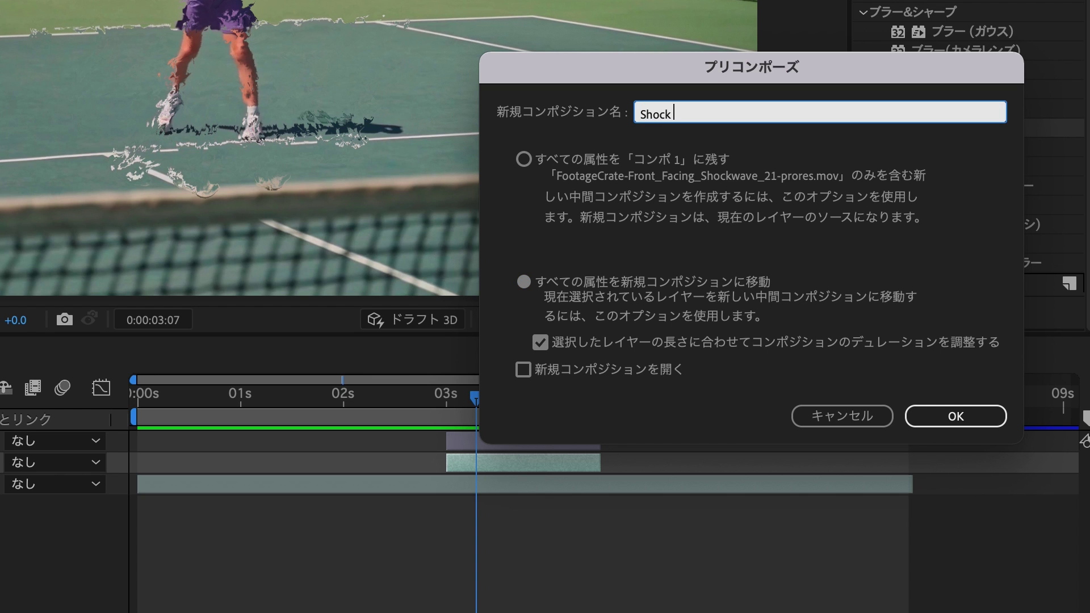
{"action": "type", "text": "ve"}
{"action": "key", "text": "Return"}
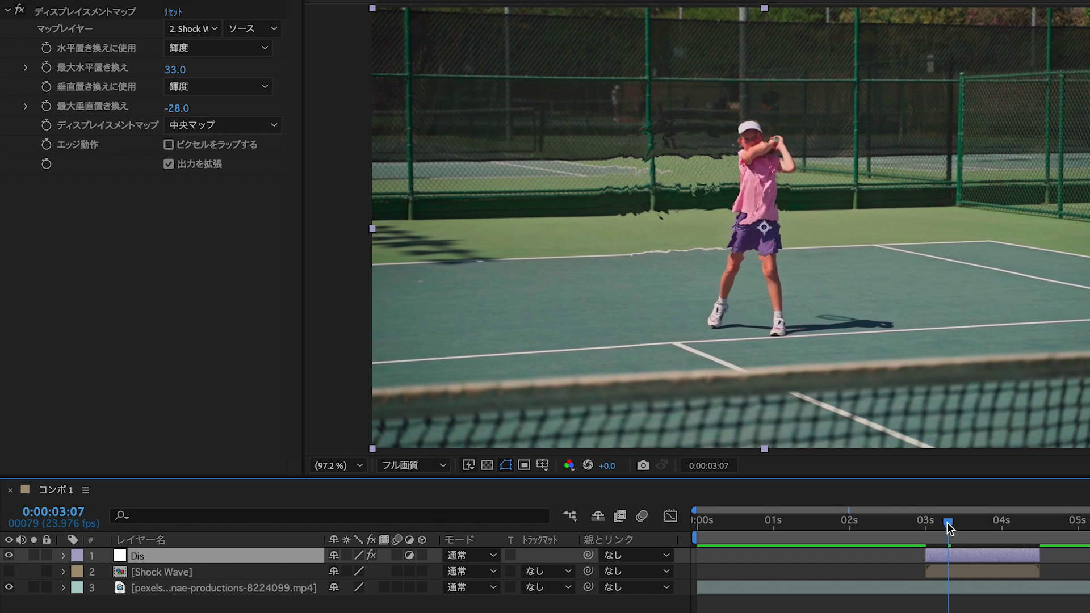
Preview the distorted swing from about 2:14 around the racket hit
{"action": "left_click_drag", "start_coordinate": [947, 522], "coordinate": [914, 519]}
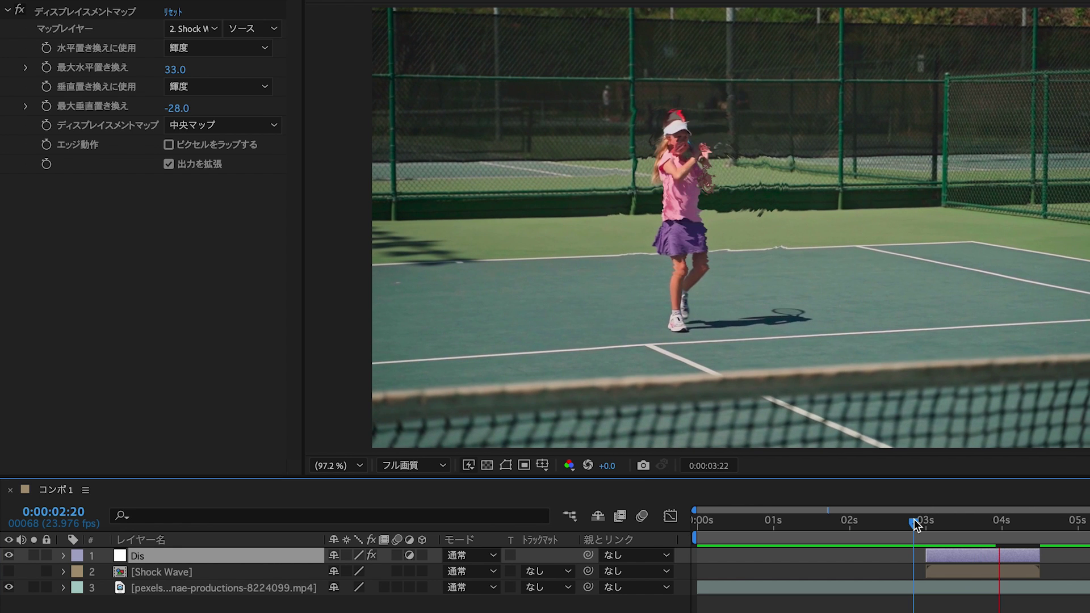
{"action": "key", "text": "space"}
{"action": "left_click_drag", "start_coordinate": [925, 526], "coordinate": [894, 527]}
{"action": "key", "text": "space"}
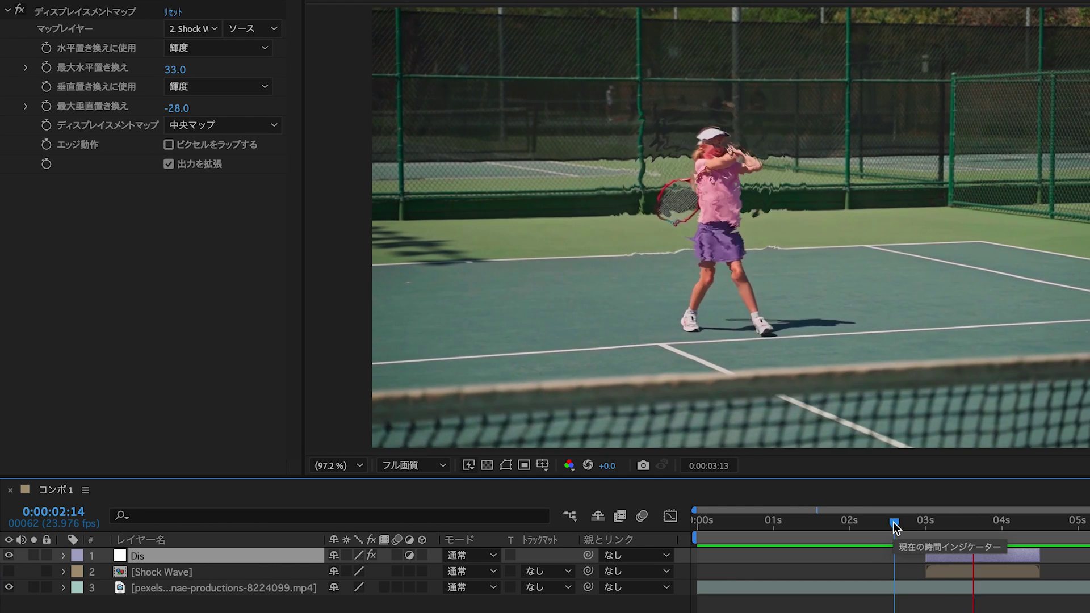
{"action": "left_click", "coordinate": [948, 523]}
Above the tennis video, add an adjustment layer trimmed 3:01–4:12 with Pixel Motion Blur applied
{"action": "left_click_drag", "start_coordinate": [960, 526], "coordinate": [670, 462]}
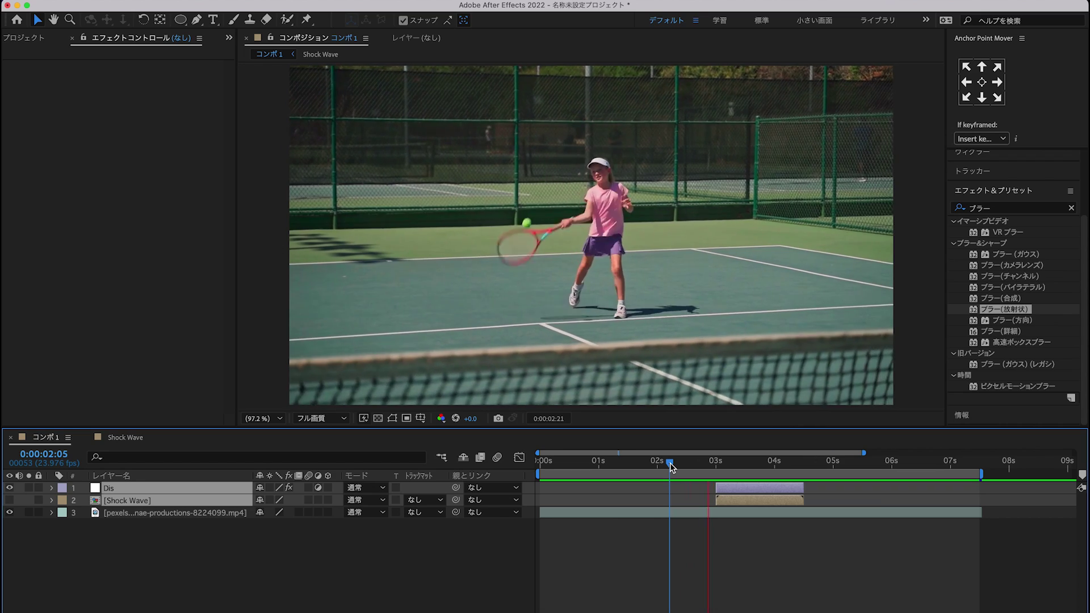
{"action": "left_click", "coordinate": [721, 469]}
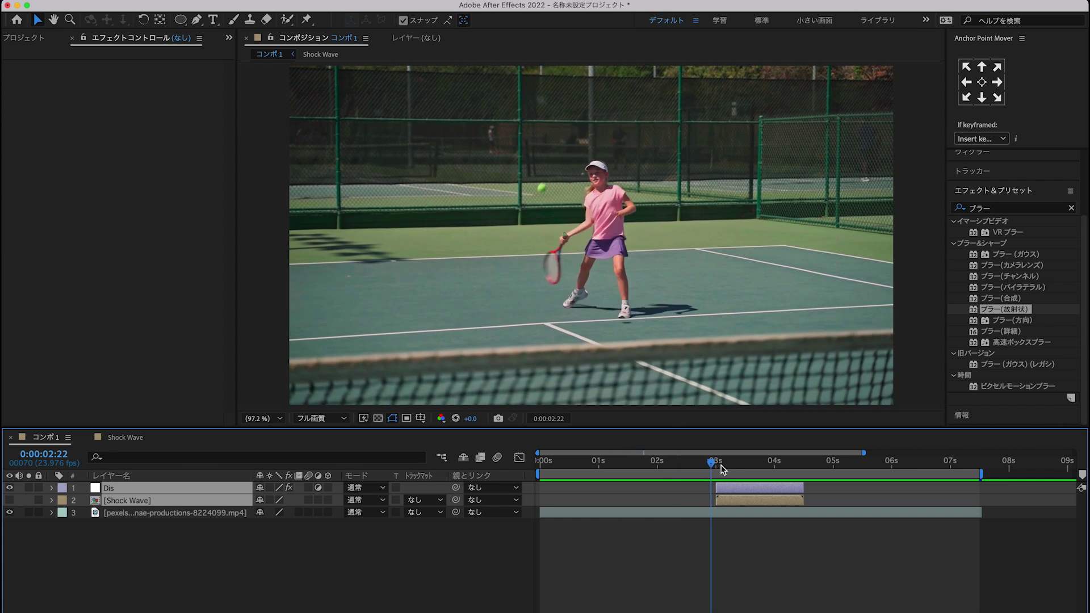
{"action": "left_click", "coordinate": [726, 468]}
{"action": "left_click", "coordinate": [727, 516]}
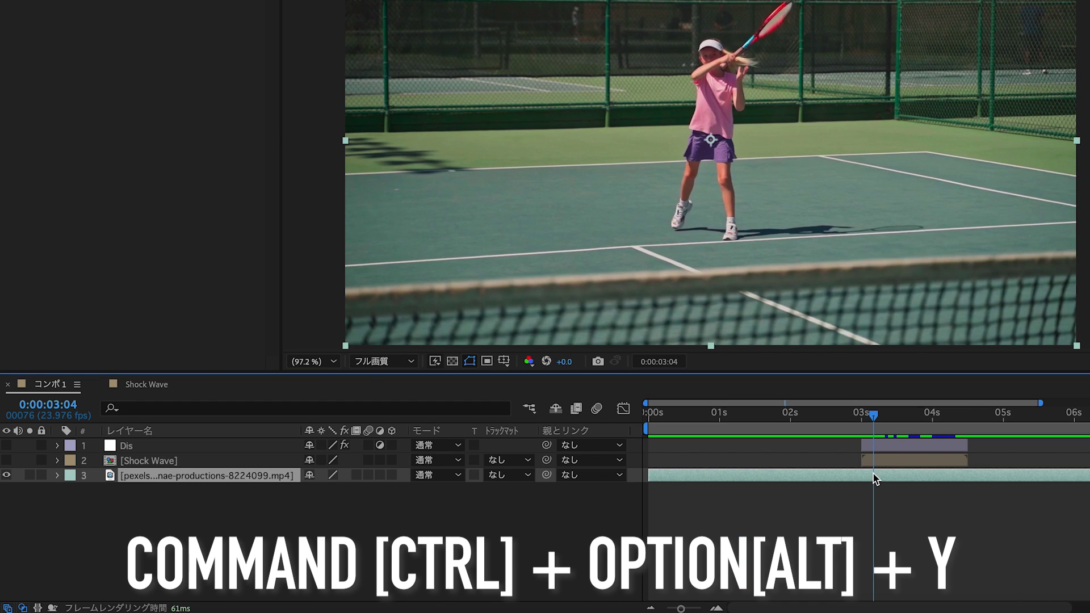
{"action": "key", "text": "ctrl+alt+y"}
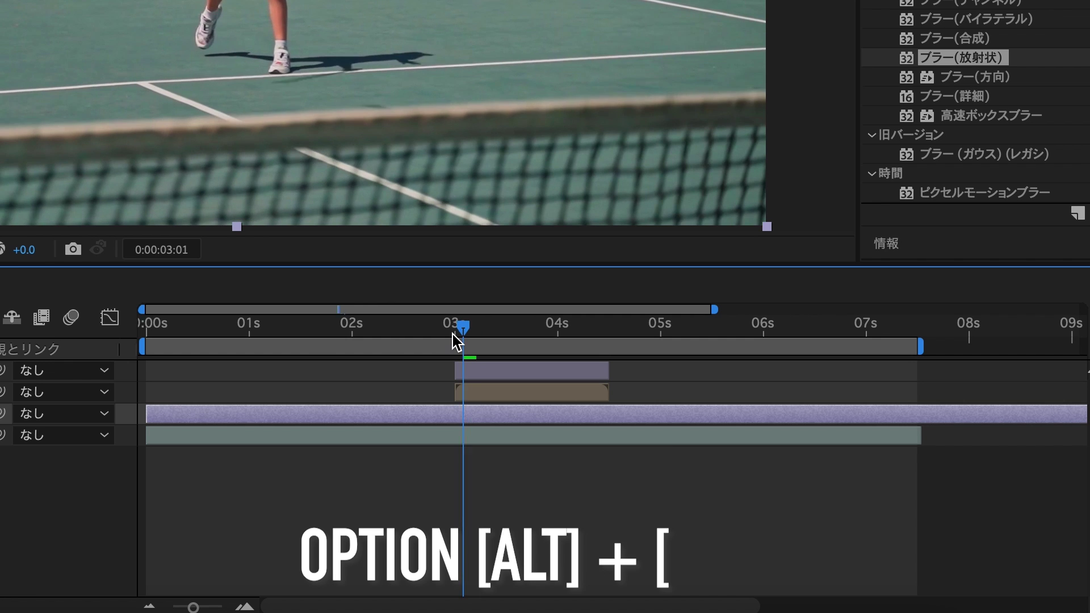
{"action": "key", "text": "alt+bracketleft"}
{"action": "mouse_move", "coordinate": [452, 334]}
{"action": "left_mouse_down"}
{"action": "mouse_move", "coordinate": [609, 346]}
{"action": "mouse_move", "coordinate": [519, 342]}
{"action": "left_mouse_up"}
{"action": "key", "text": "alt+bracketright"}
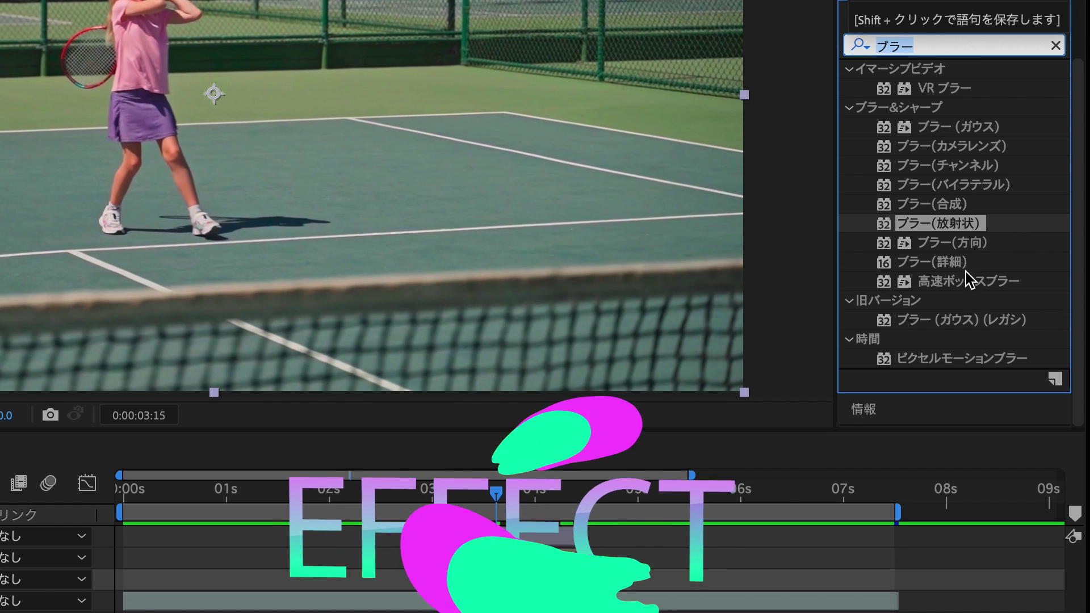
{"action": "left_click", "coordinate": [972, 360]}
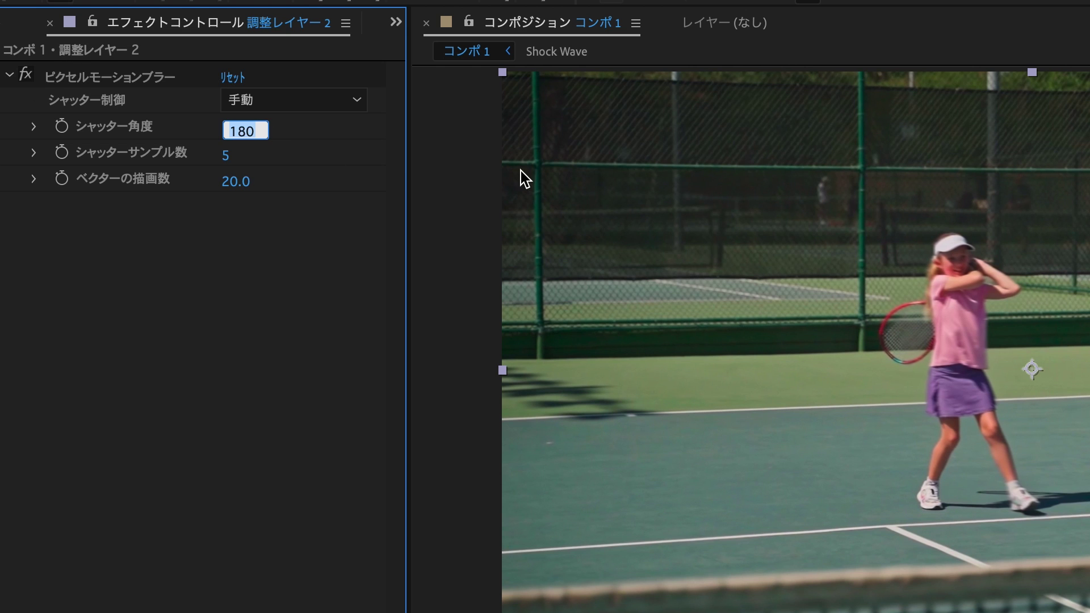
{"action": "type", "text": "360"}
Set Pixel Motion Blur's Shutter Angle to 360 and trim the adjustment layer to end near 0:00:03:17
{"action": "key", "text": "Return"}
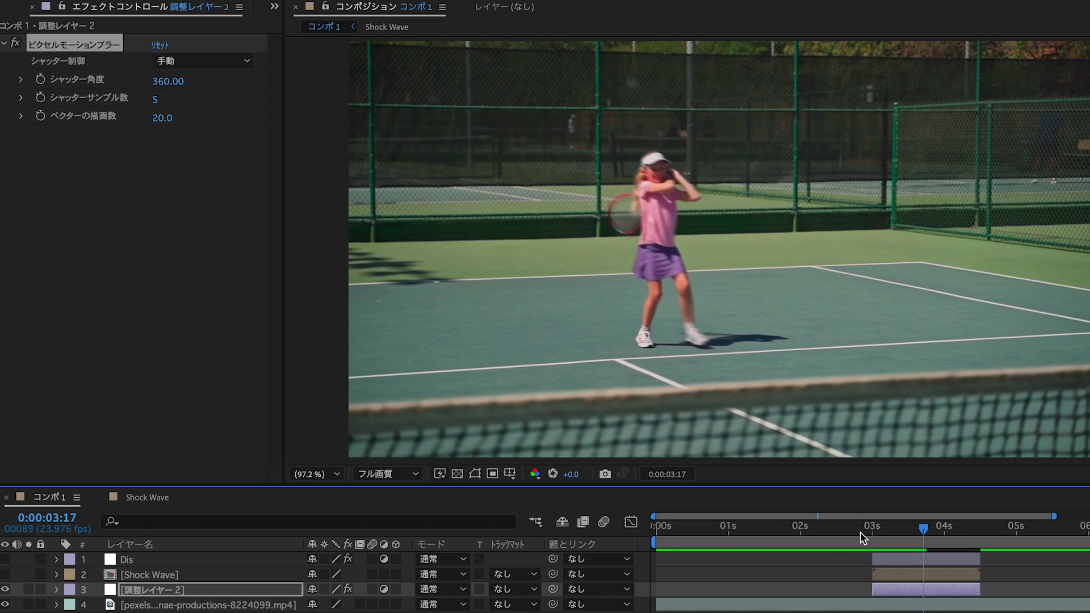
{"action": "key", "text": "space"}
{"action": "left_click_drag", "start_coordinate": [980, 589], "coordinate": [937, 591]}
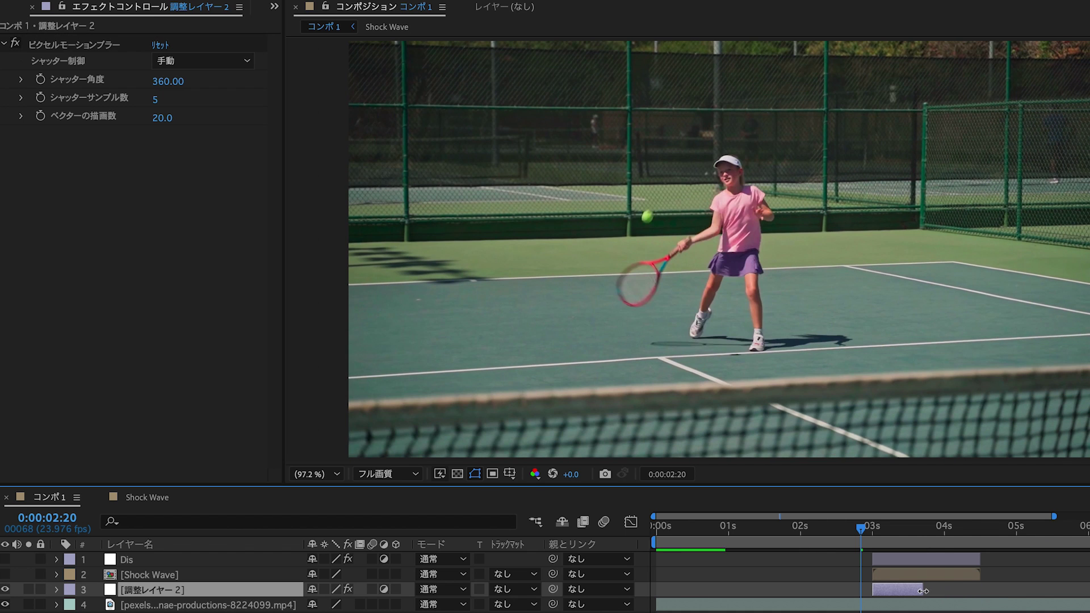
Preview the motion-blurred swing from 2:15 and deselect the adjustment layer
{"action": "left_click", "coordinate": [695, 464]}
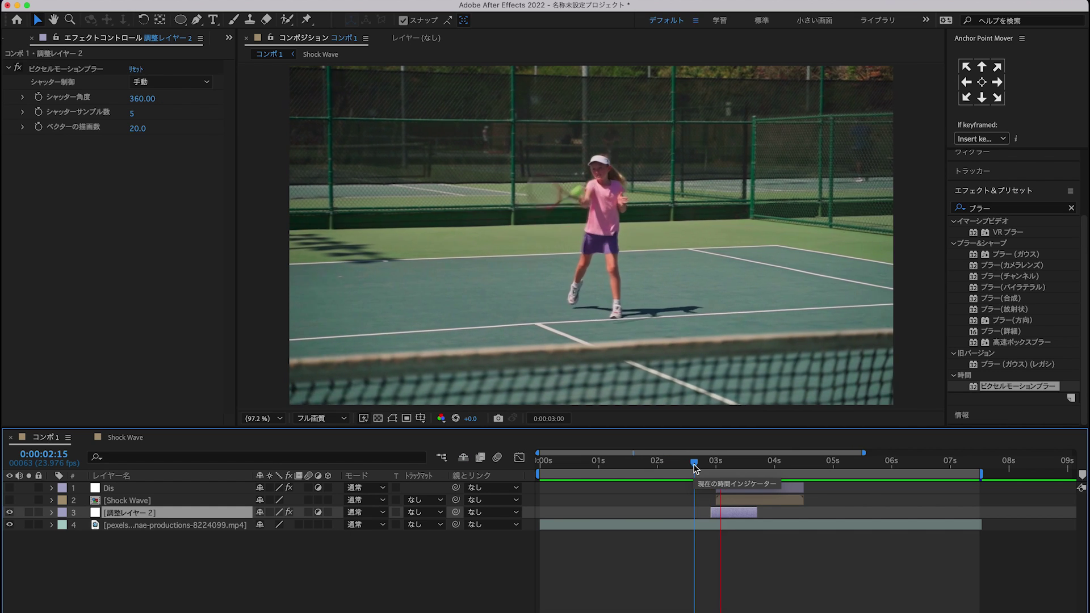
{"action": "key", "text": "space"}
{"action": "key", "text": "space"}
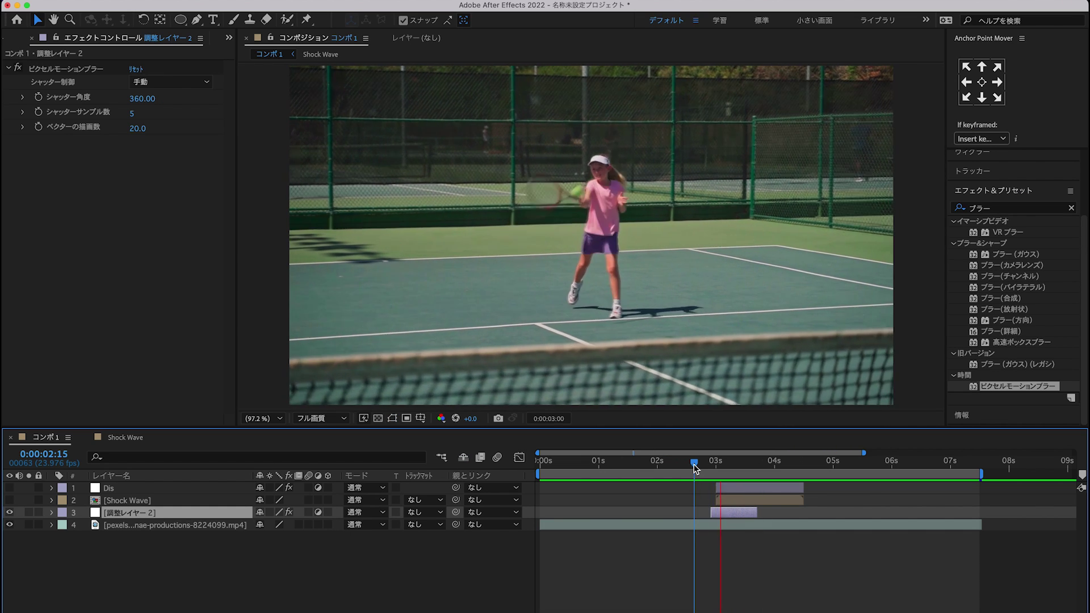
{"action": "key", "text": "space"}
{"action": "key", "text": "space"}
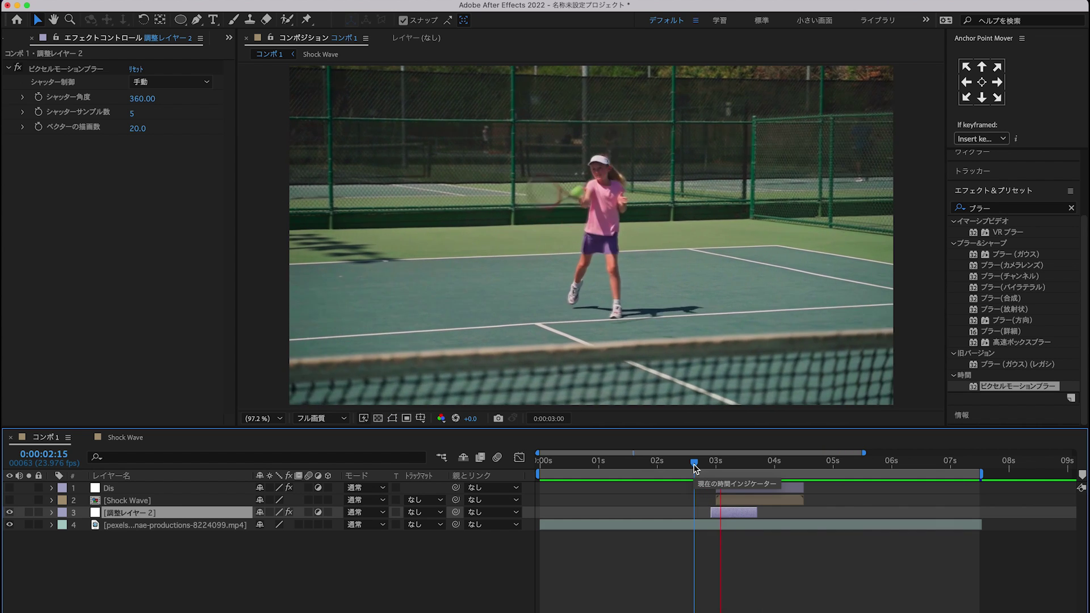
{"action": "key", "text": "space"}
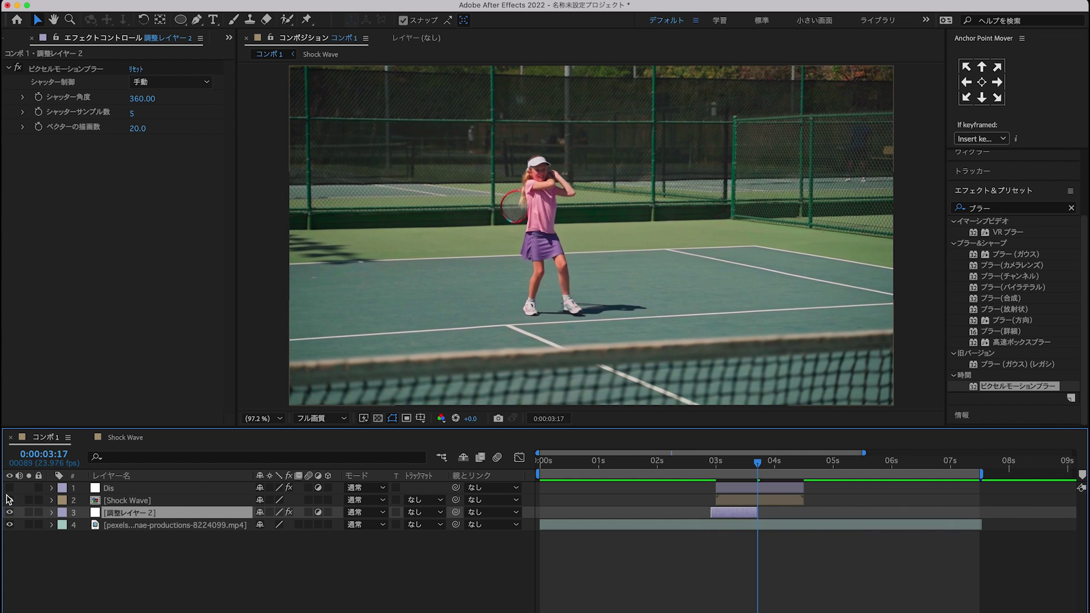
{"action": "key", "text": "F2"}
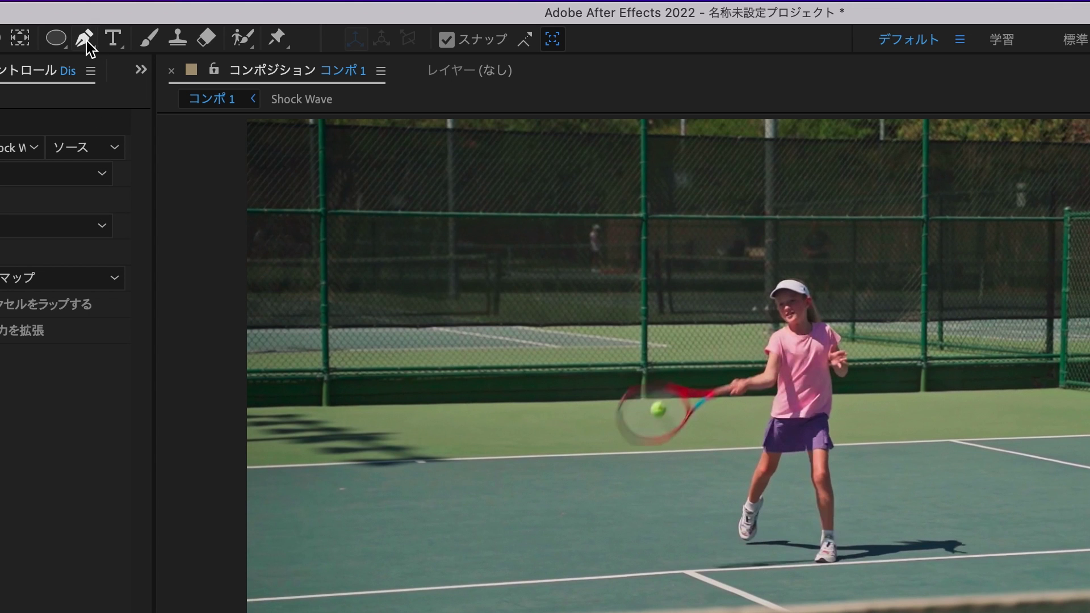
Pen-draw a swoosh shape by the ball behind the racket, with gold fill and light-yellow stroke
{"action": "left_click", "coordinate": [87, 41]}
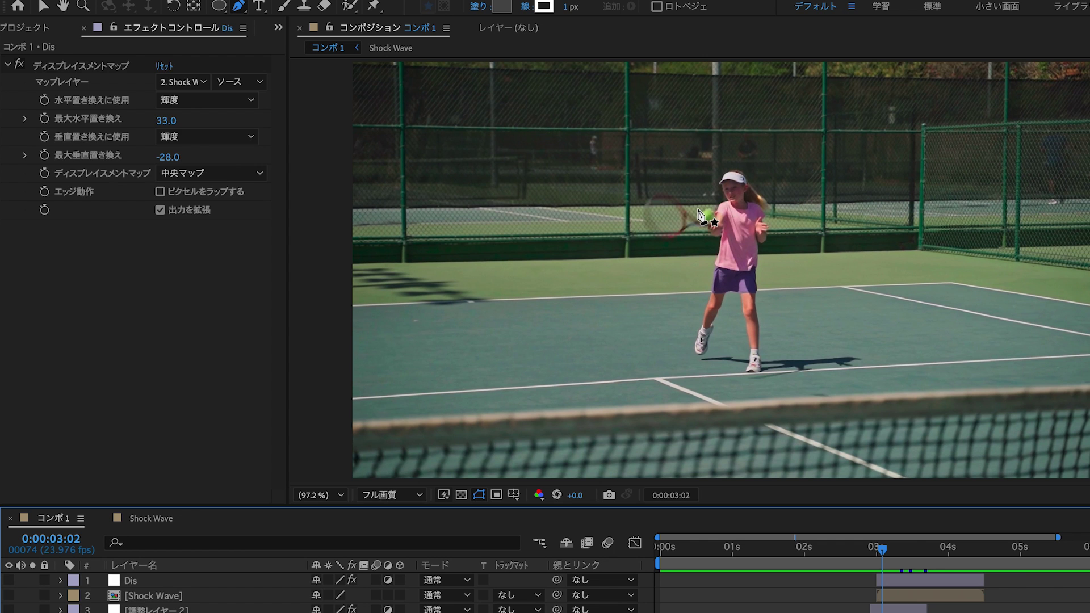
{"action": "left_click", "coordinate": [698, 209]}
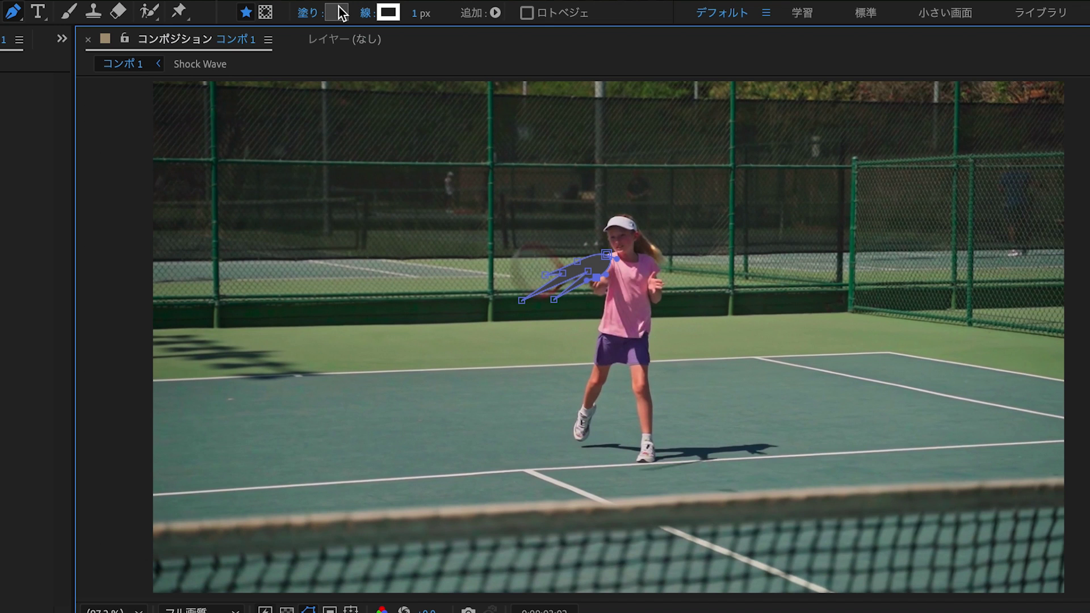
{"action": "left_click", "coordinate": [341, 13]}
{"action": "mouse_move", "coordinate": [267, 517]}
{"action": "left_mouse_down"}
{"action": "mouse_move", "coordinate": [341, 505]}
{"action": "mouse_move", "coordinate": [336, 458]}
{"action": "left_mouse_up"}
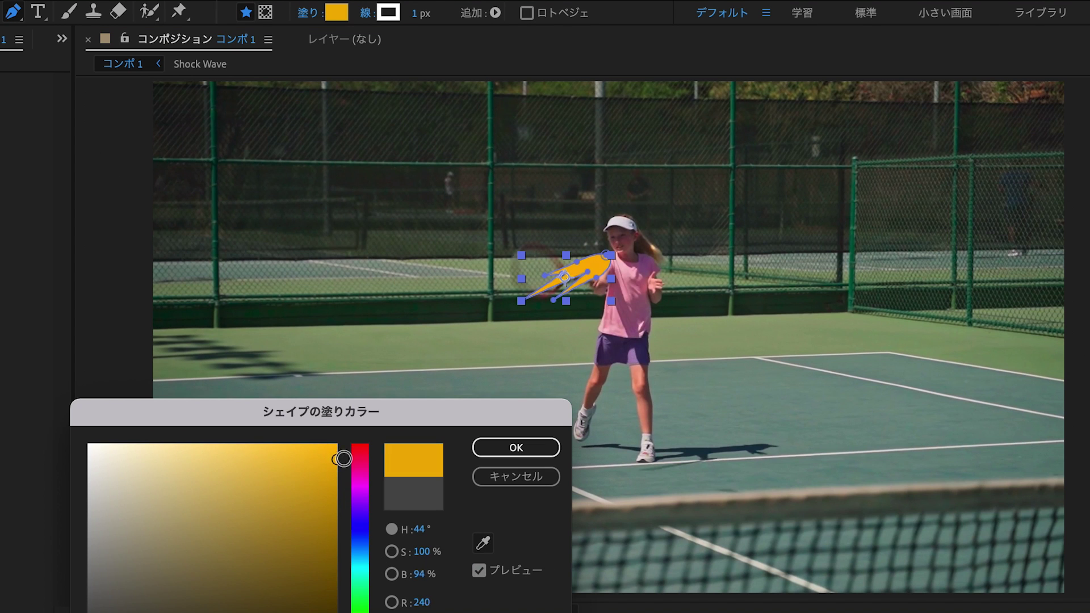
{"action": "key", "text": "Return"}
{"action": "left_click", "coordinate": [383, 12]}
{"action": "left_click", "coordinate": [174, 448]}
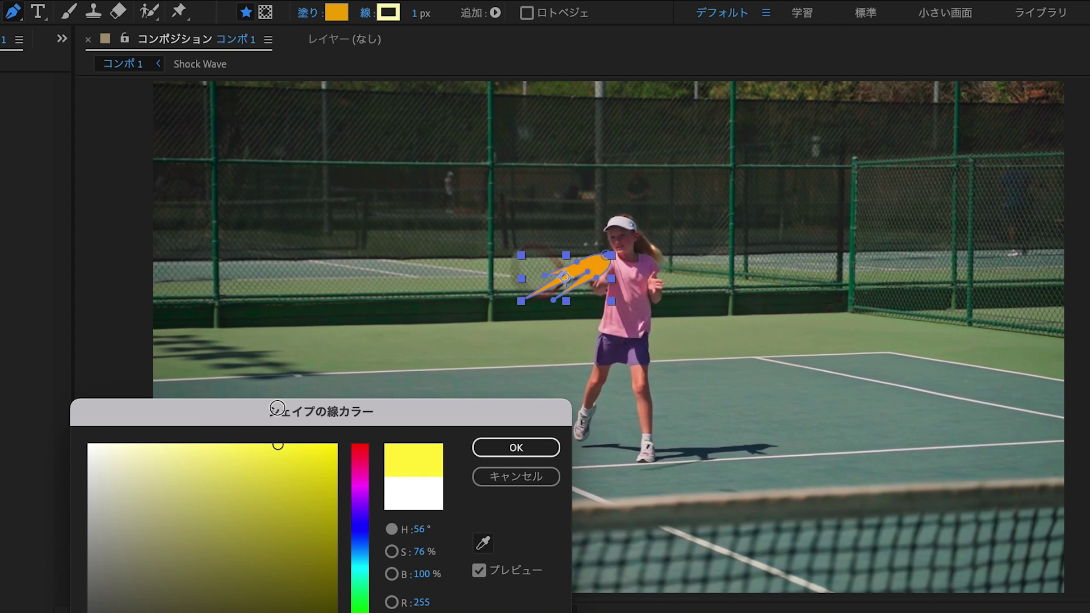
{"action": "key", "text": "Return"}
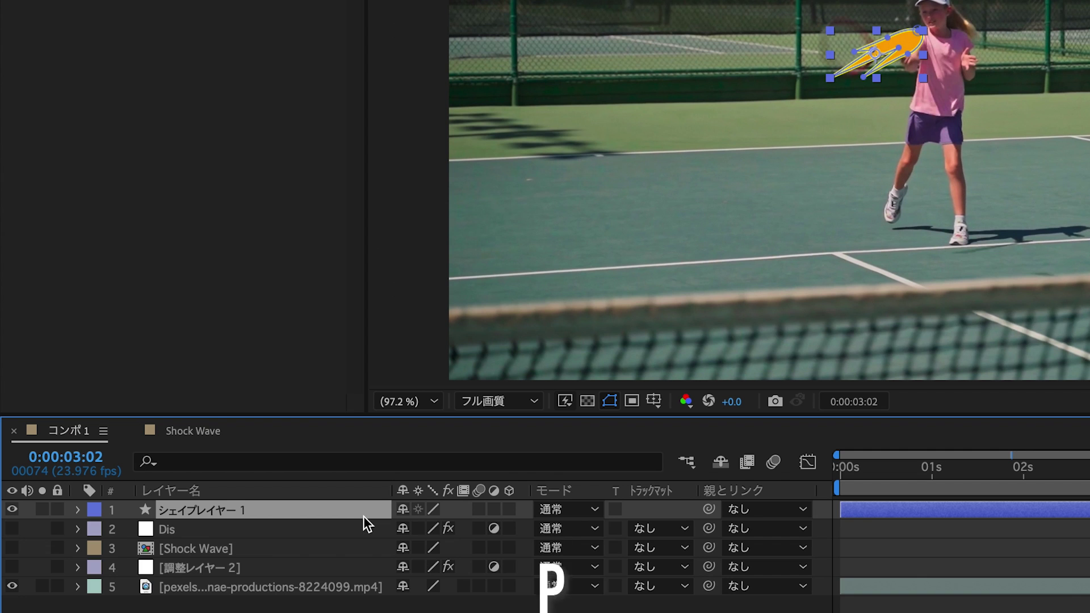
Add a Path keyframe to Shape Layer 1's swoosh and show only its animated properties
{"action": "key", "text": "p"}
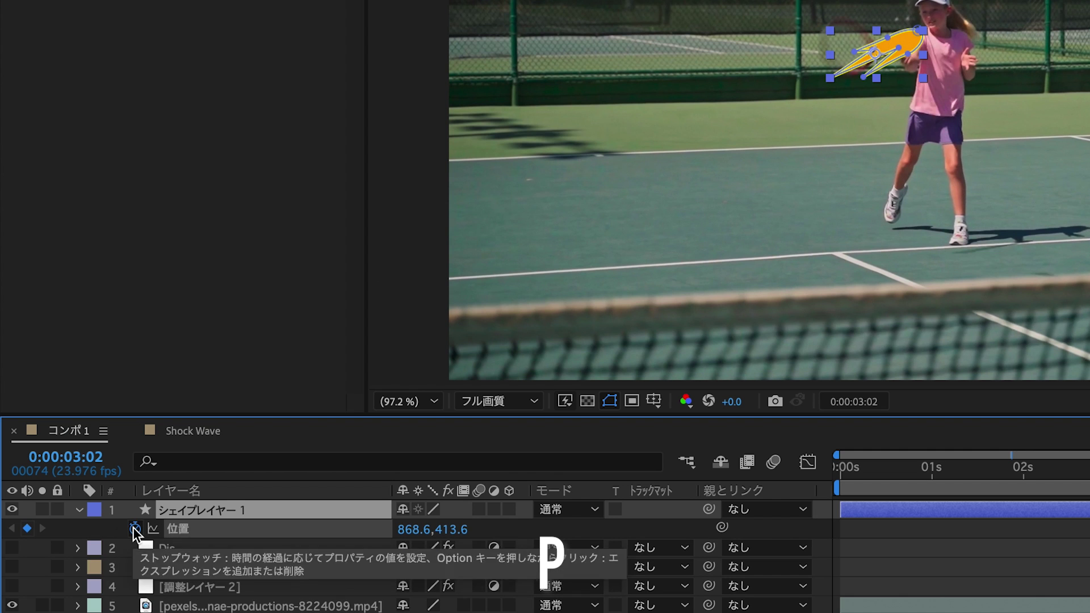
{"action": "left_click", "coordinate": [79, 510]}
{"action": "left_click", "coordinate": [79, 510]}
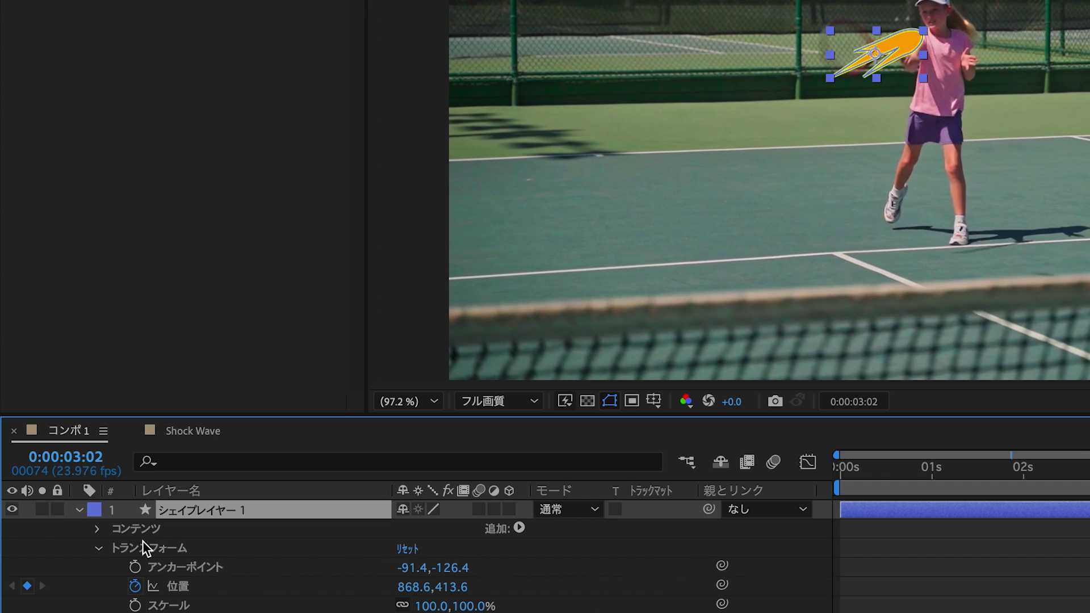
{"action": "left_click", "coordinate": [99, 529]}
{"action": "left_click", "coordinate": [118, 547]}
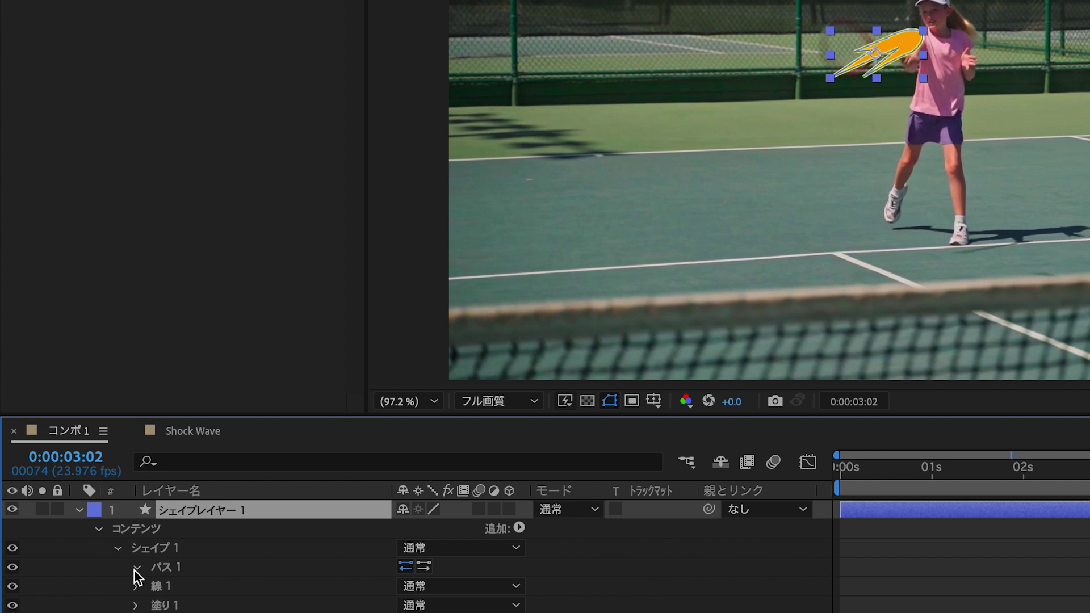
{"action": "left_click", "coordinate": [136, 568]}
{"action": "left_click", "coordinate": [173, 586]}
{"action": "left_click", "coordinate": [226, 513]}
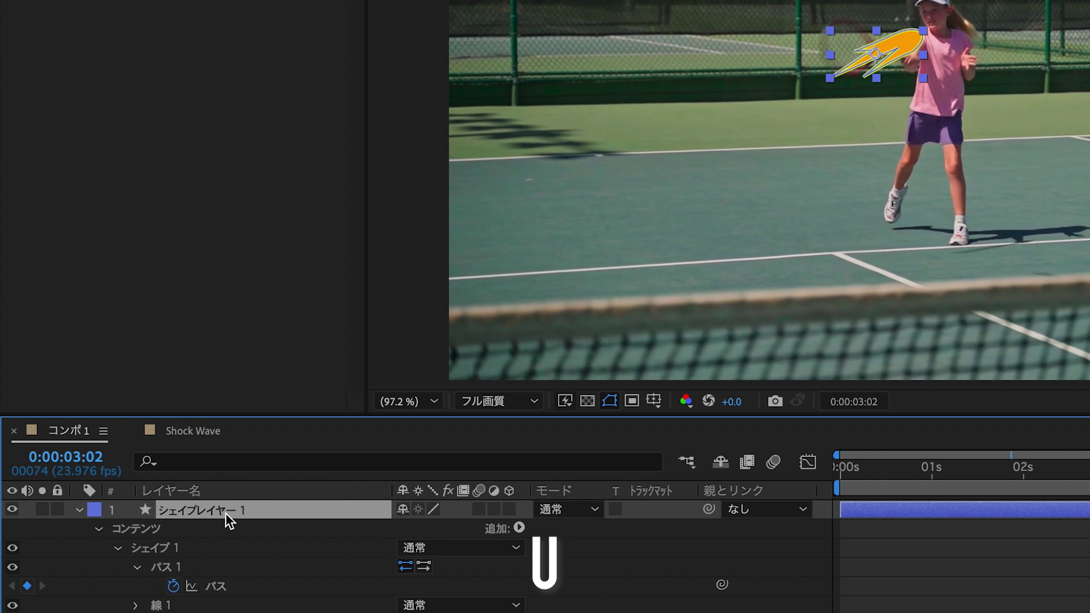
{"action": "key", "text": "u"}
{"action": "key", "text": "Home"}
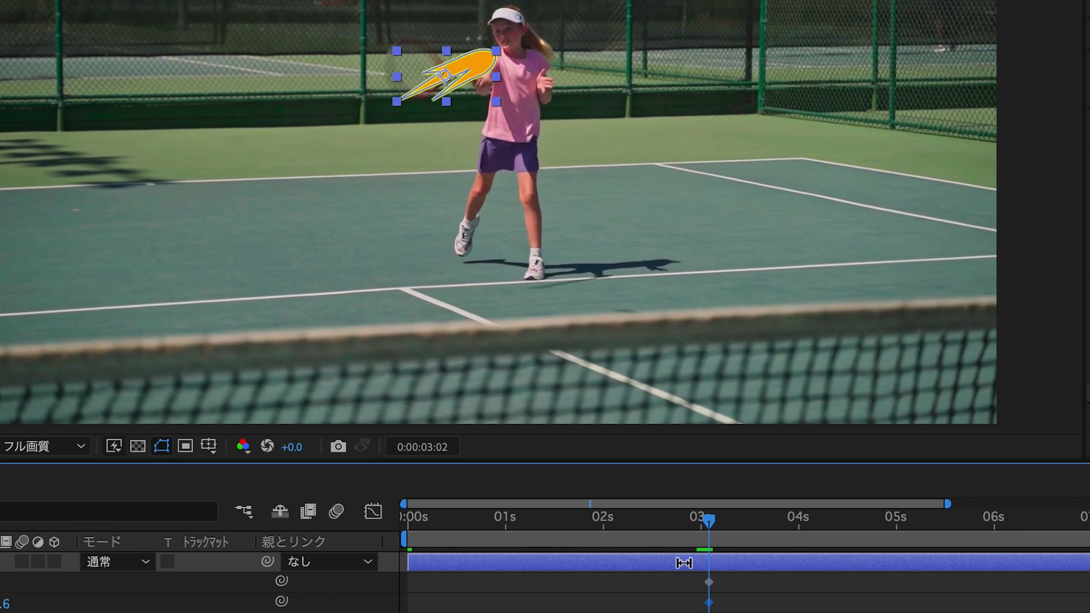
At 3:01, reshape the swoosh's points into a lightning-bolt shape
{"action": "key", "text": "Page_Up"}
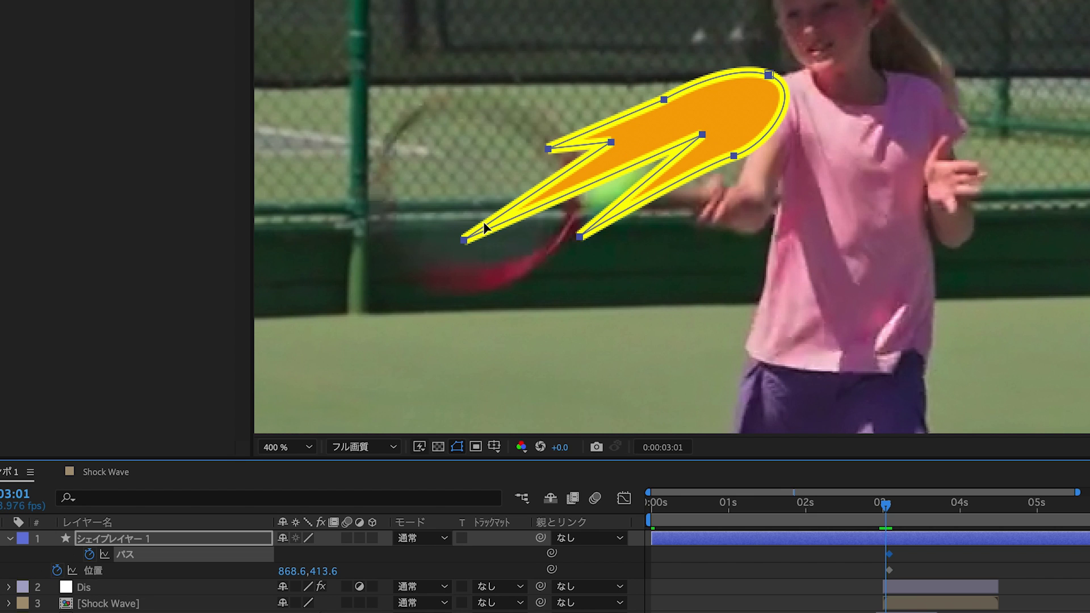
{"action": "left_click", "coordinate": [463, 241]}
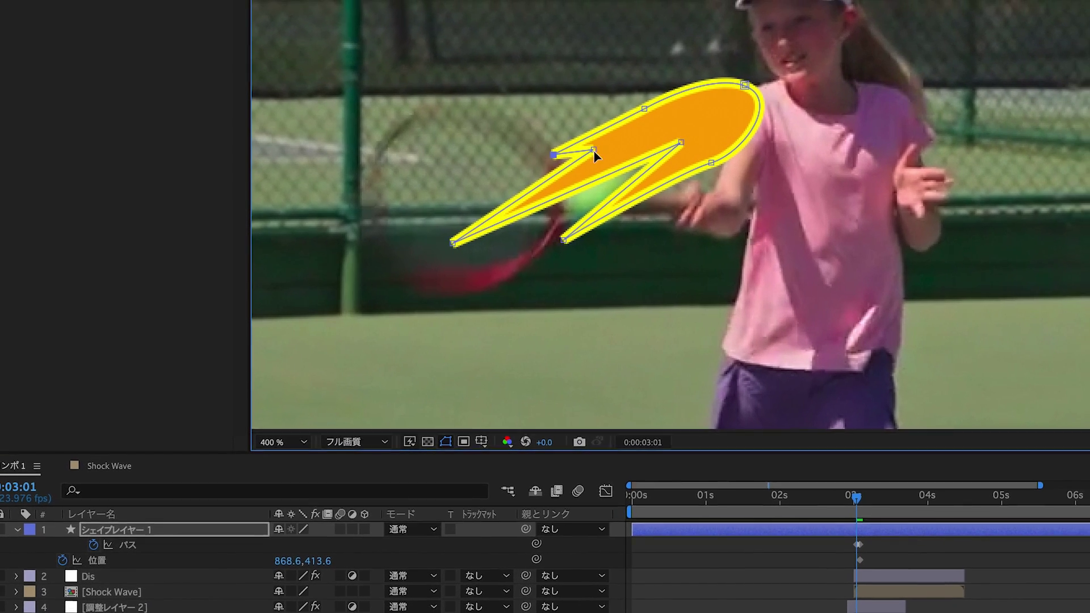
{"action": "left_click_drag", "start_coordinate": [609, 143], "coordinate": [613, 166]}
{"action": "left_click_drag", "start_coordinate": [689, 171], "coordinate": [573, 198]}
{"action": "left_click_drag", "start_coordinate": [632, 114], "coordinate": [605, 145]}
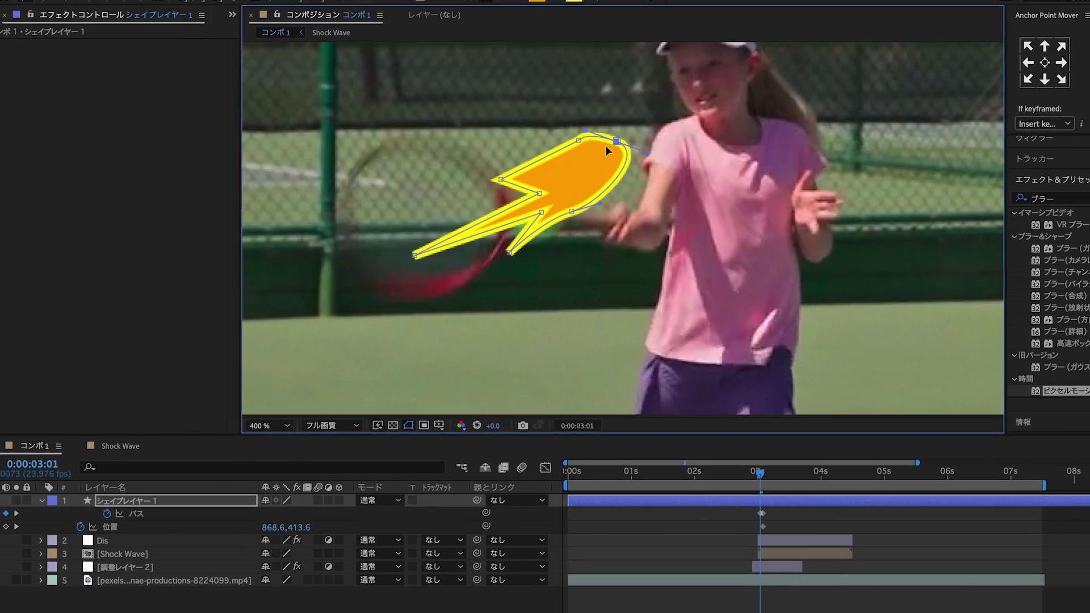
{"action": "left_click_drag", "start_coordinate": [539, 172], "coordinate": [555, 222]}
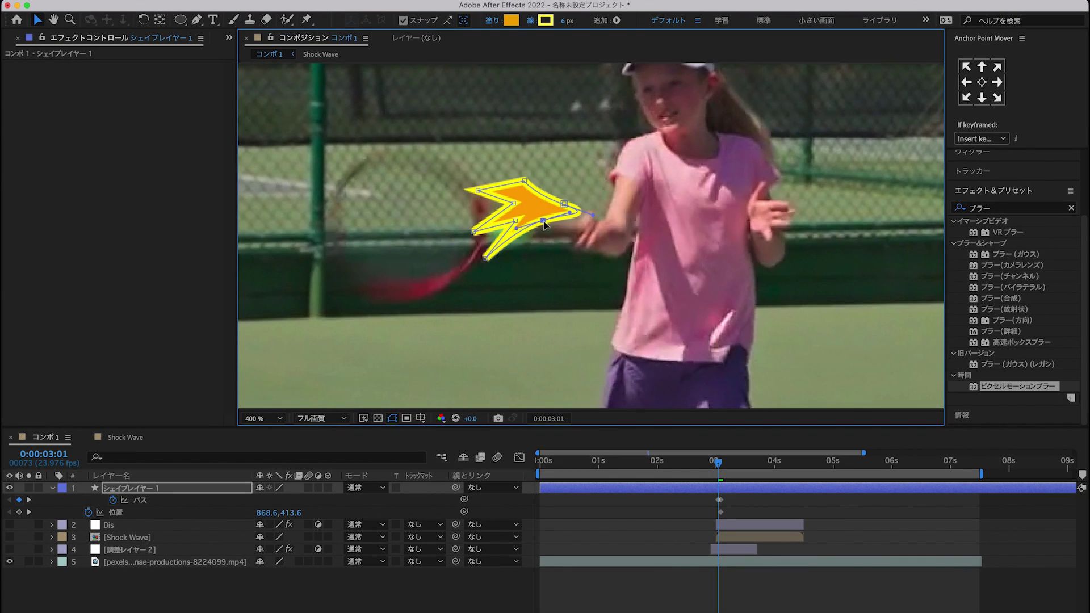
Keyframe the bolt's position at 3:00, then move it down-left onto the racket at 2:23
{"action": "key", "text": "Page_Up"}
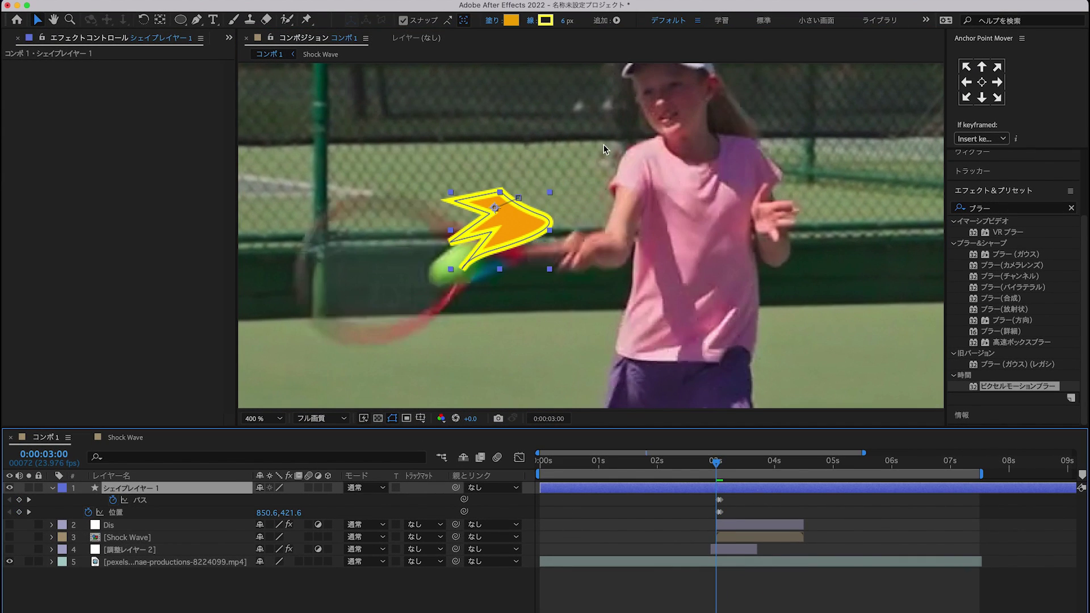
{"action": "key", "text": "alt+shift+p"}
{"action": "key", "text": "ctrl+v"}
{"action": "left_click", "coordinate": [462, 225]}
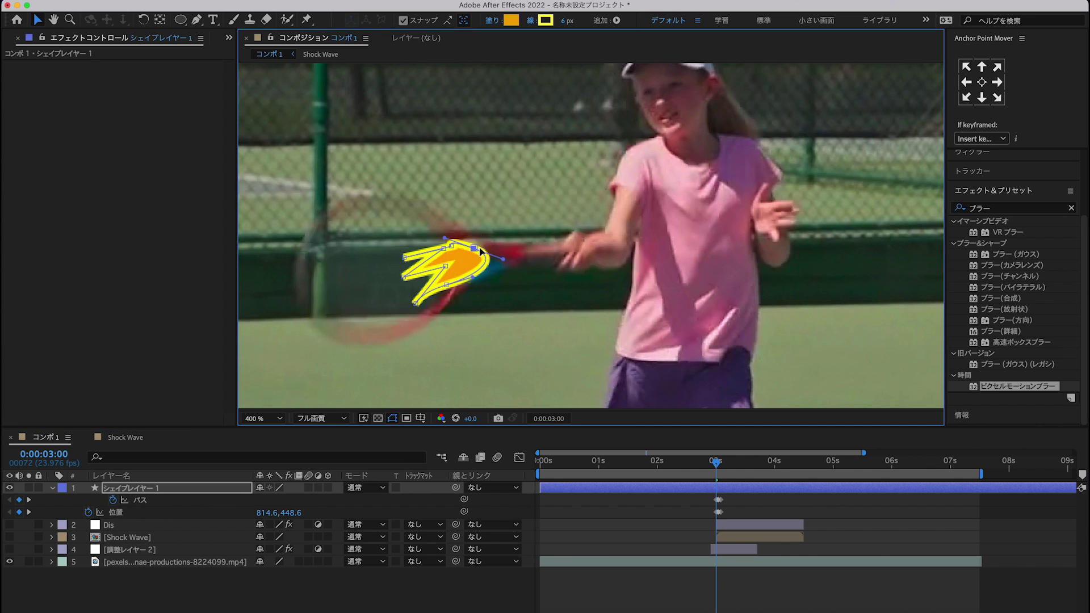
{"action": "key", "text": "Page_Up"}
{"action": "left_click_drag", "start_coordinate": [422, 274], "coordinate": [317, 353]}
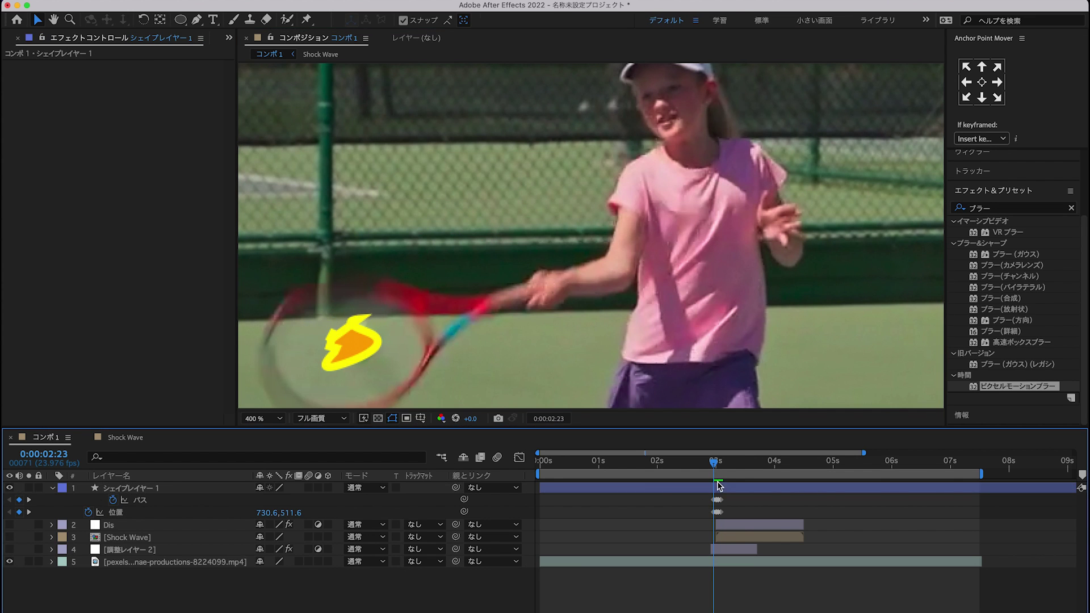
Move the bolt up-right toward the ball at 3:03 and toward the top edge at 3:04
{"action": "key", "text": "Page_Down"}
{"action": "key", "text": "Page_Down"}
{"action": "key", "text": "Page_Down"}
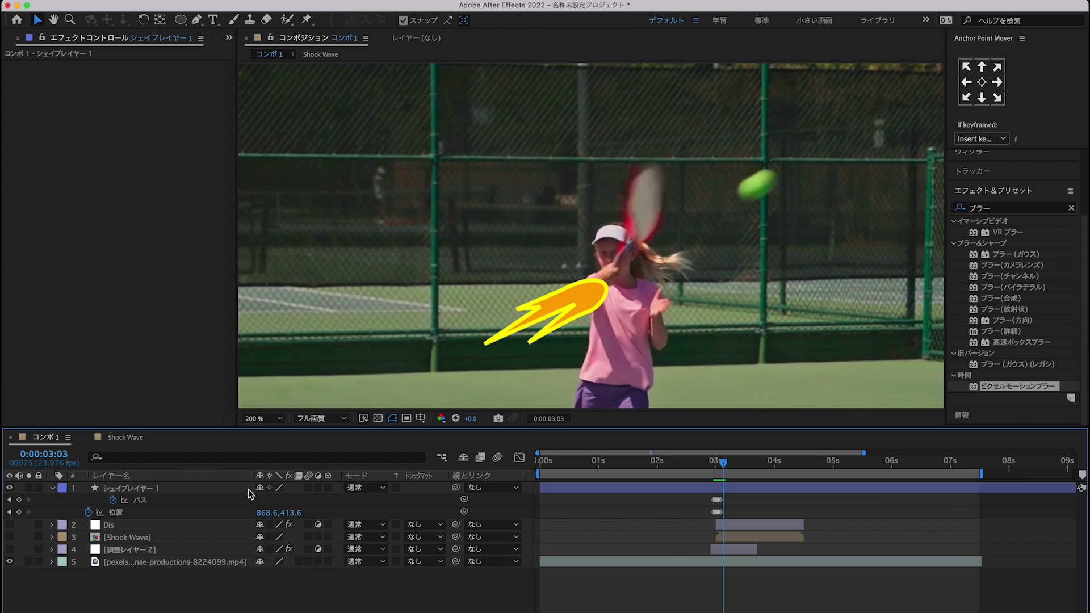
{"action": "left_click_drag", "start_coordinate": [739, 244], "coordinate": [748, 192]}
{"action": "left_click", "coordinate": [791, 190]}
{"action": "left_click", "coordinate": [791, 191]}
{"action": "left_click", "coordinate": [734, 197]}
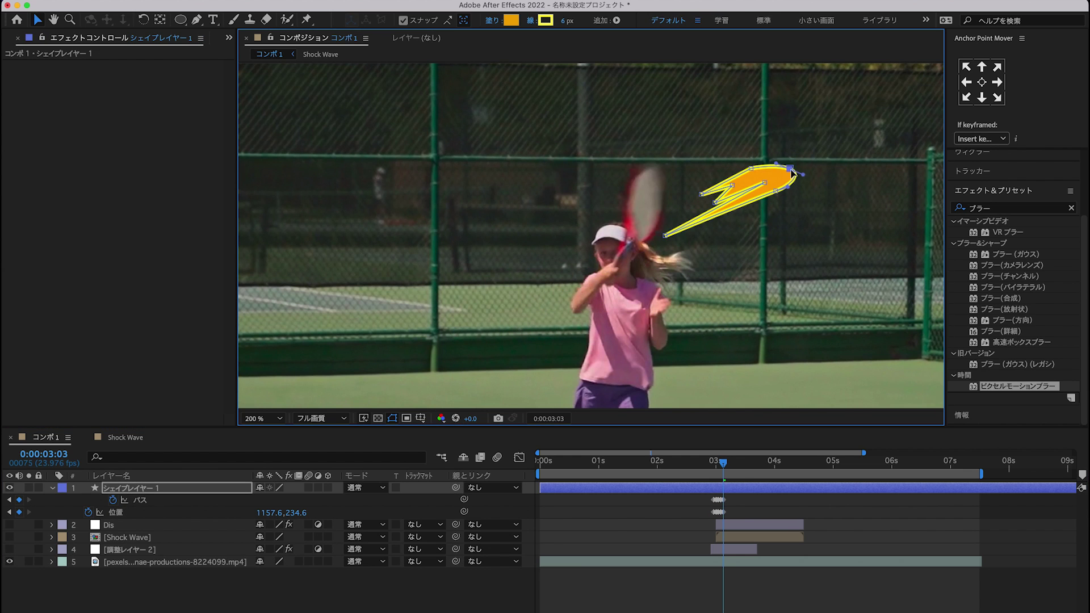
{"action": "key", "text": "Page_Down"}
{"action": "left_click_drag", "start_coordinate": [267, 513], "coordinate": [290, 513]}
{"action": "left_click", "coordinate": [656, 280]}
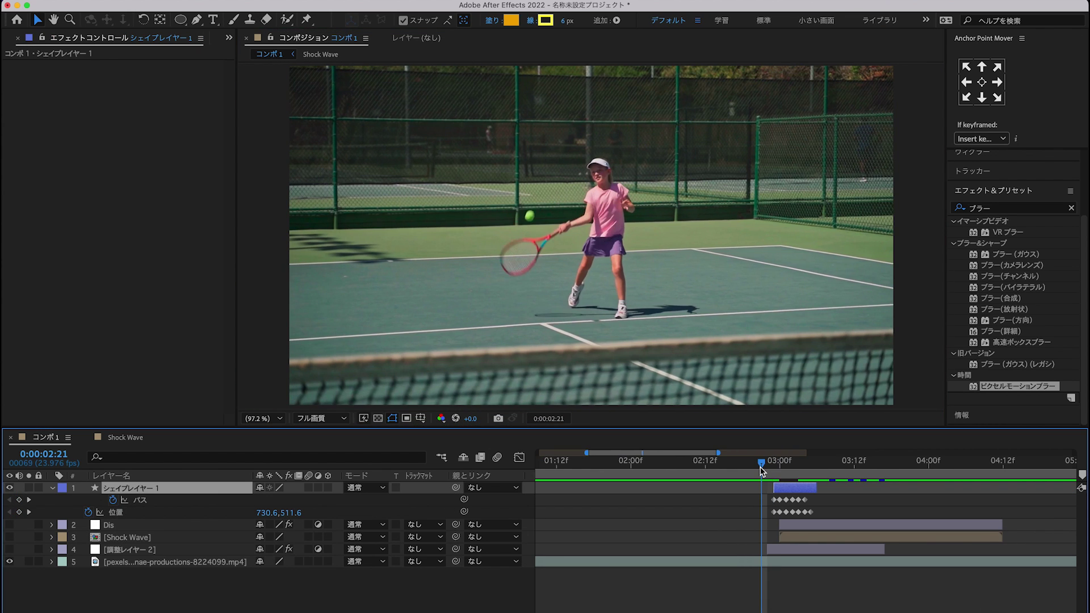
Preview the swoosh animation and keep the swoosh layer in Screen blending
{"action": "key", "text": "space"}
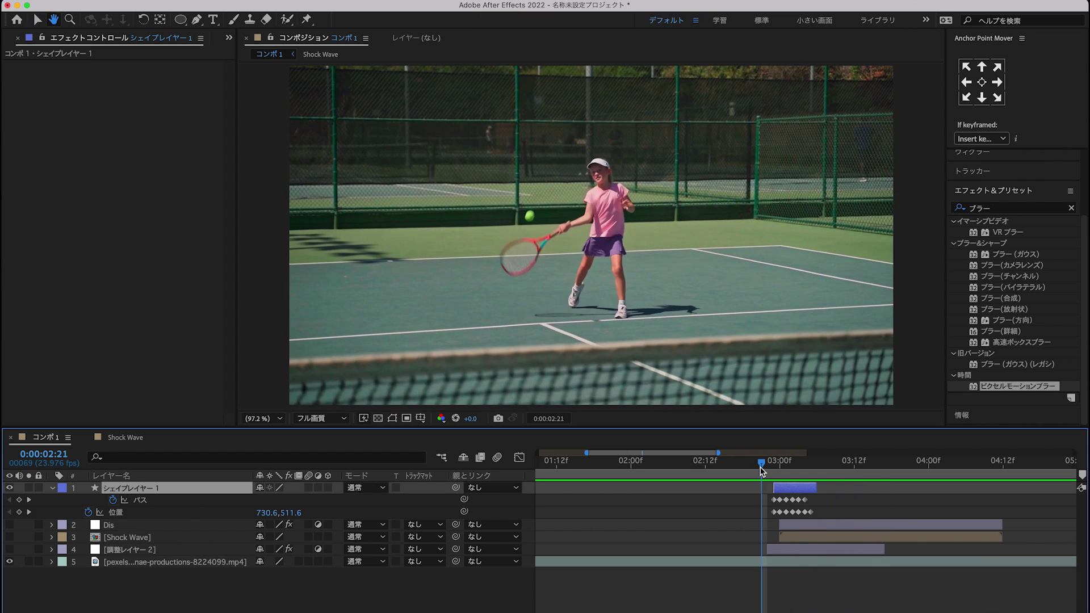
{"action": "mouse_move", "coordinate": [761, 471]}
{"action": "left_mouse_down"}
{"action": "mouse_move", "coordinate": [811, 471]}
{"action": "mouse_move", "coordinate": [797, 475]}
{"action": "left_mouse_up"}
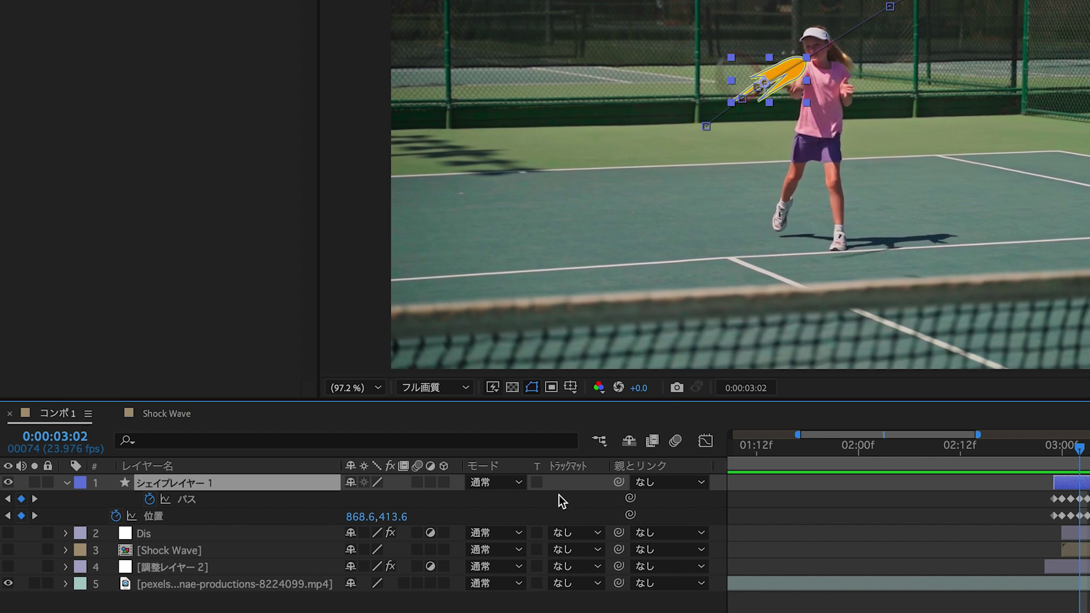
{"action": "left_click", "coordinate": [375, 488]}
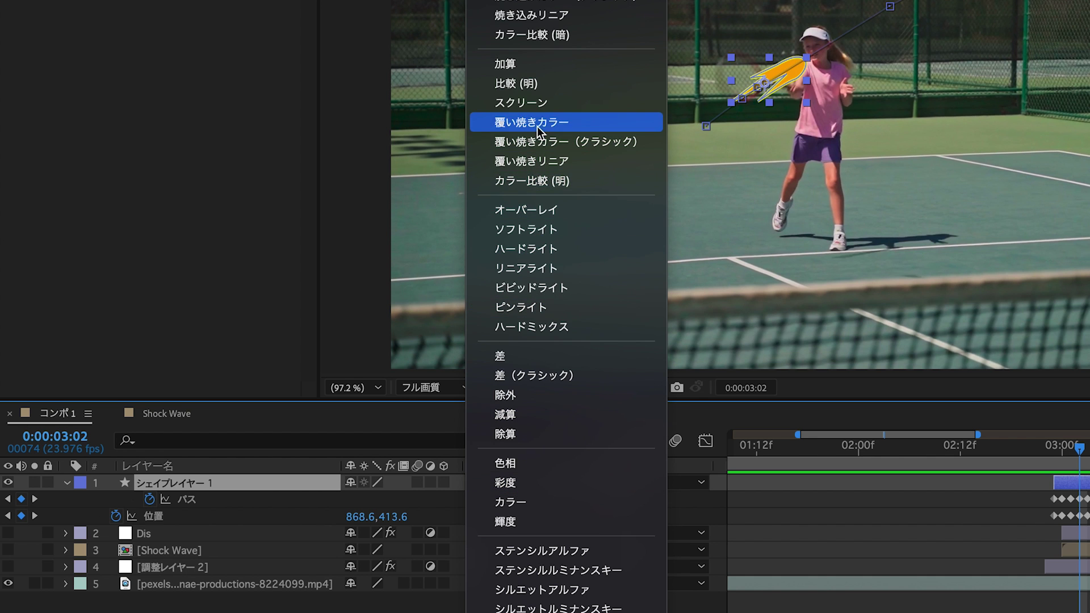
{"action": "key", "text": "Escape"}
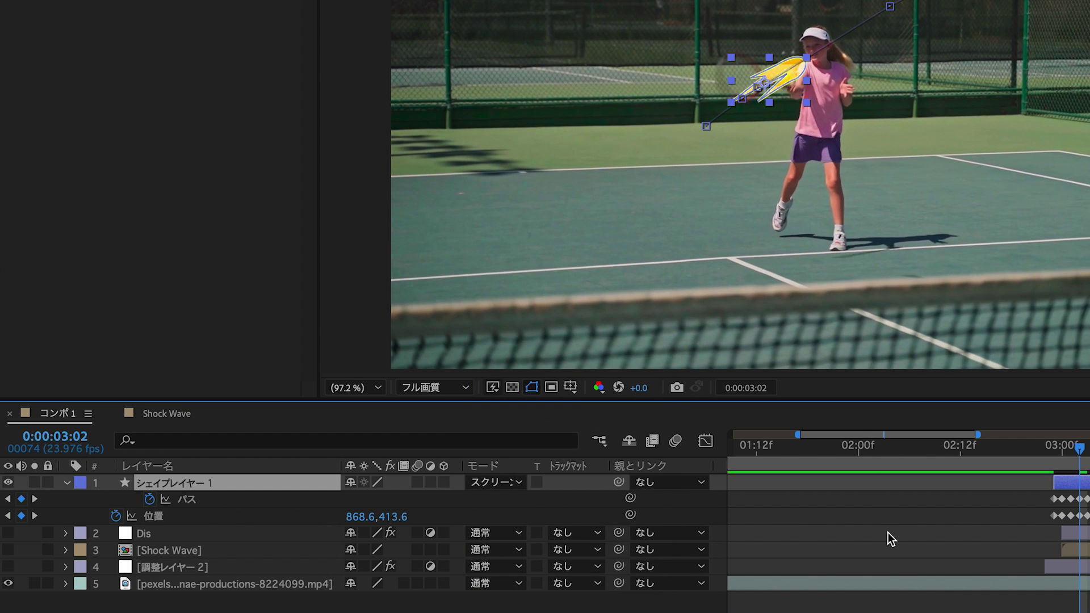
{"action": "left_click", "coordinate": [888, 533]}
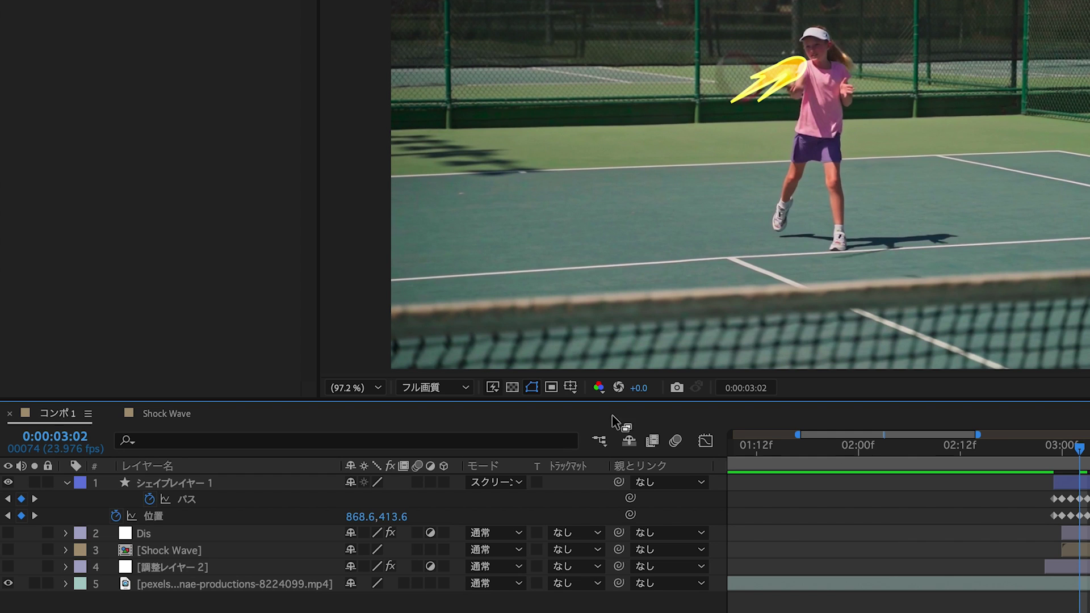
Enable motion blur on Shape Layer 1 and preview the swing from 2:20
{"action": "left_click", "coordinate": [417, 482]}
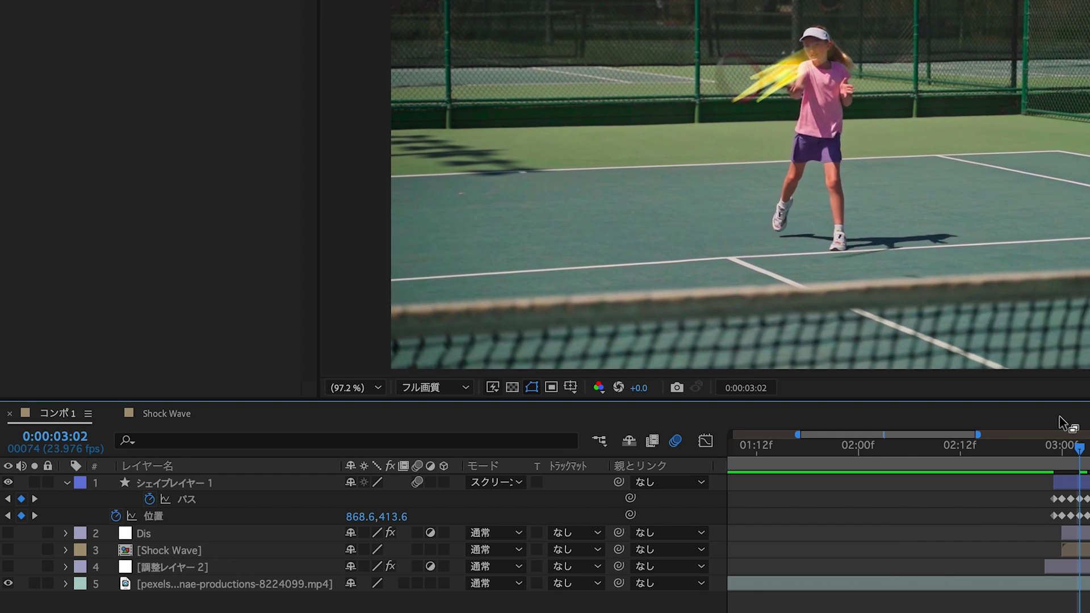
{"action": "left_click", "coordinate": [1028, 450]}
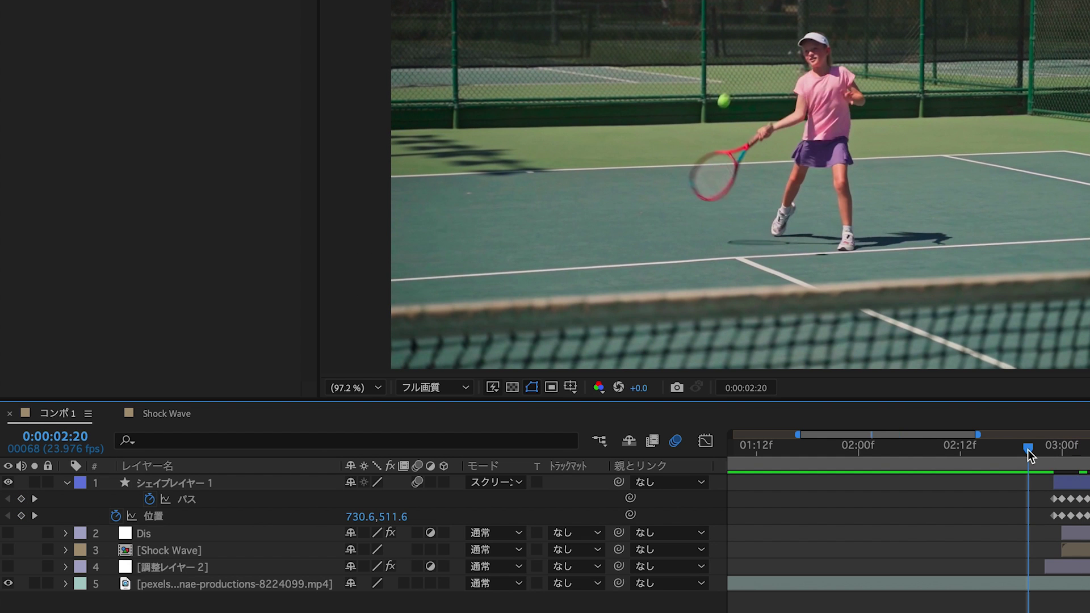
{"action": "key", "text": "space"}
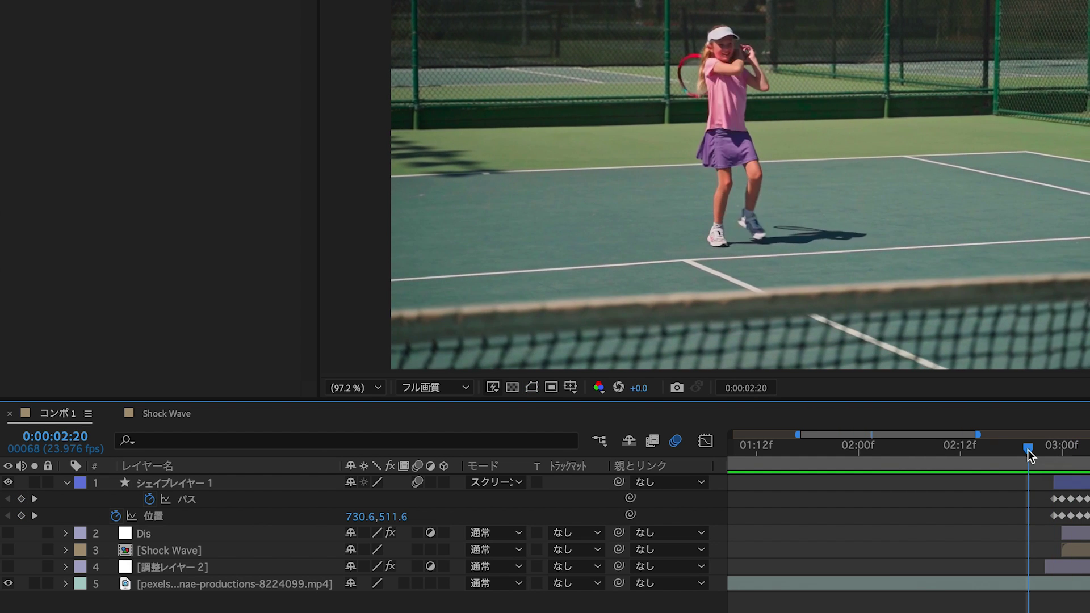
{"action": "key", "text": "space"}
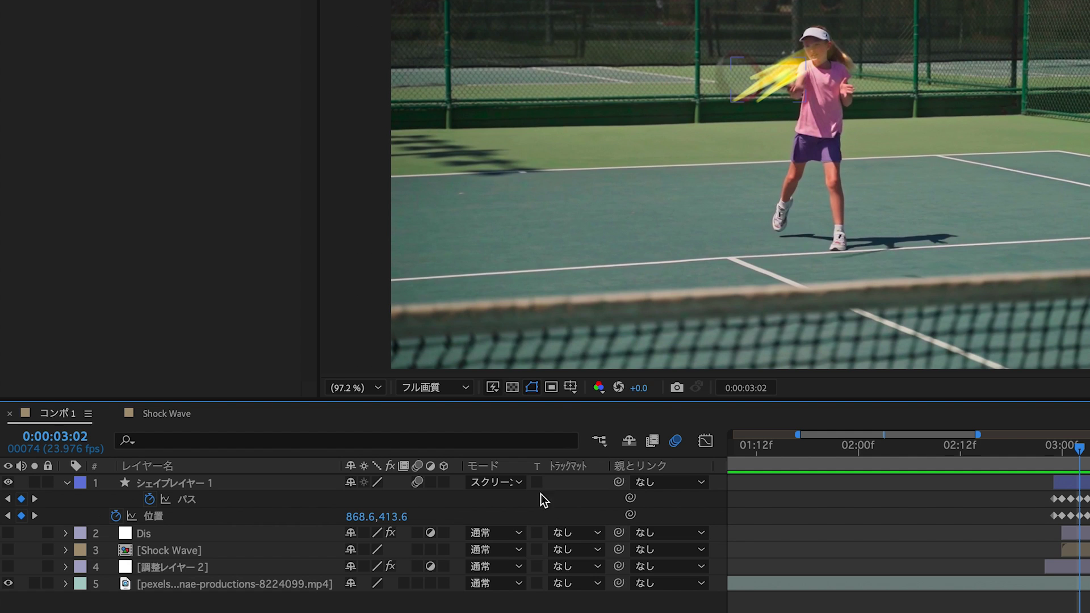
Switch the swoosh layer's blending mode to Add (加算)
{"action": "left_click", "coordinate": [526, 482]}
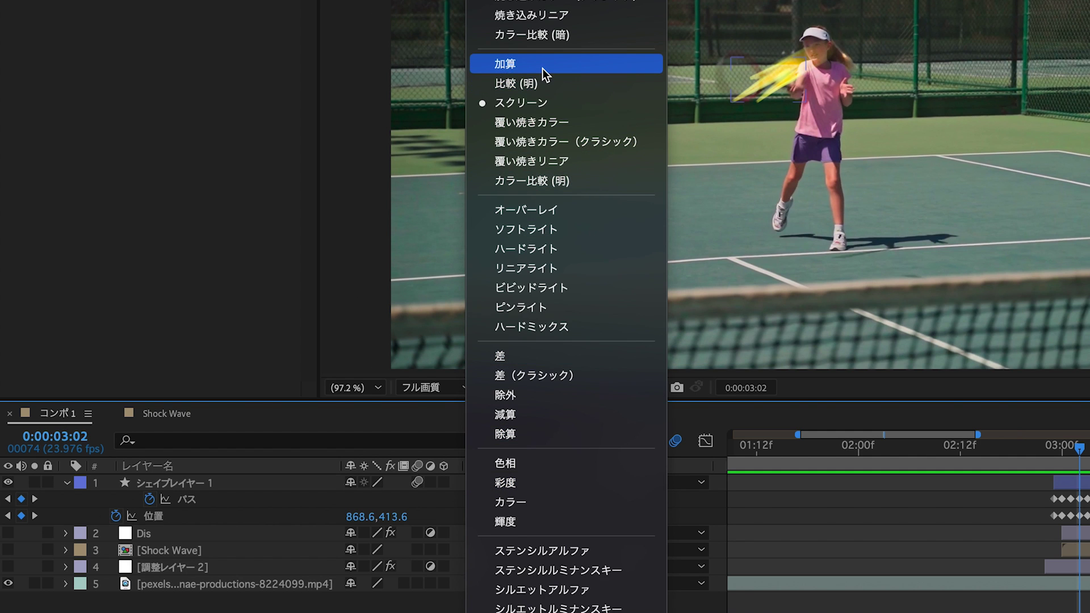
{"action": "left_click", "coordinate": [543, 68]}
{"action": "left_click", "coordinate": [966, 499]}
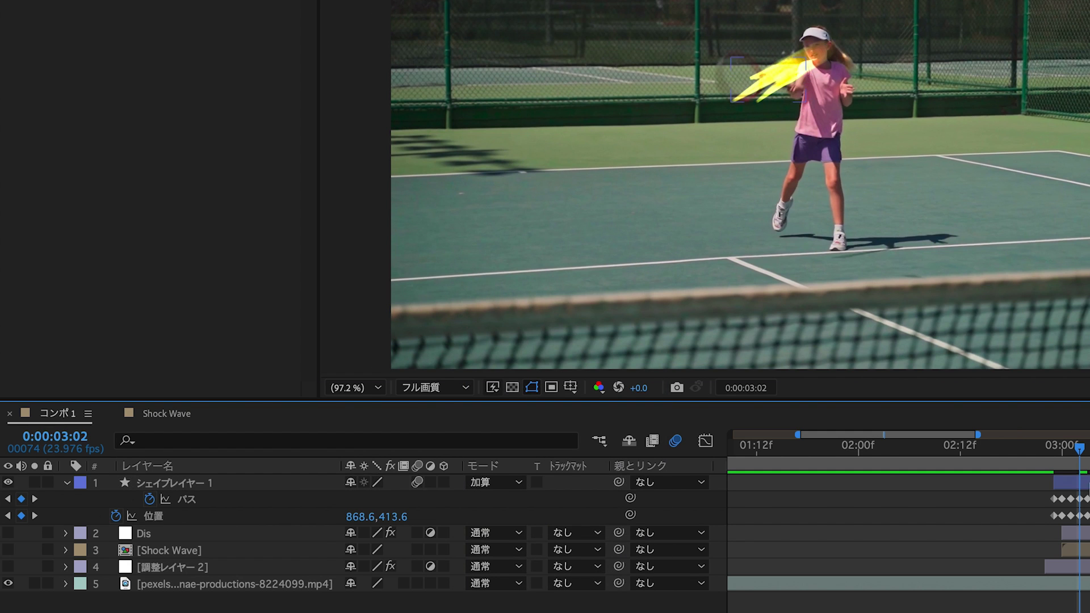
{"action": "left_click", "coordinate": [857, 476]}
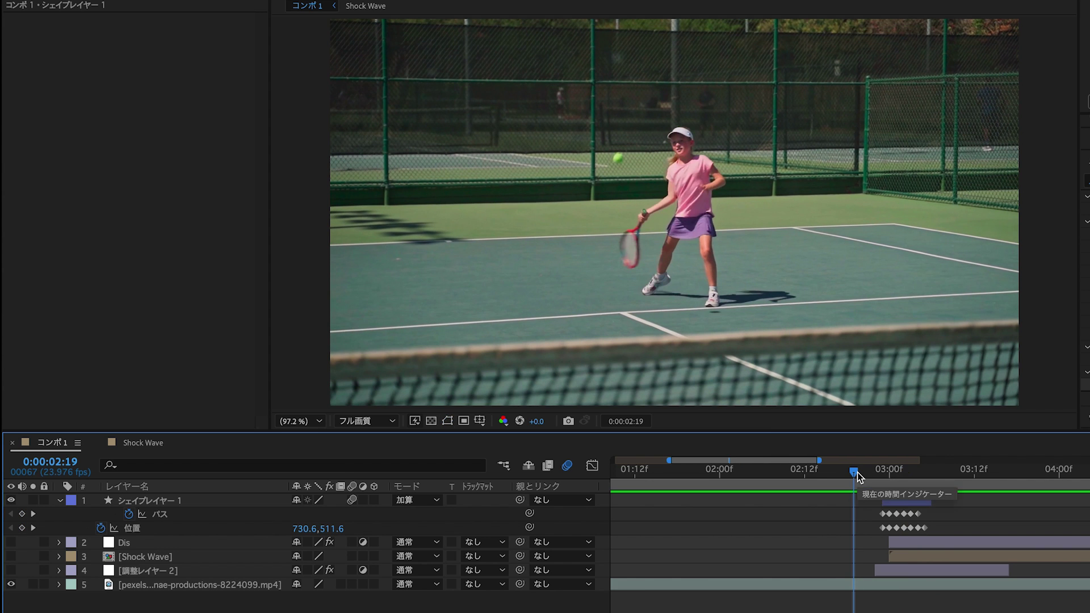
{"action": "key", "text": "space"}
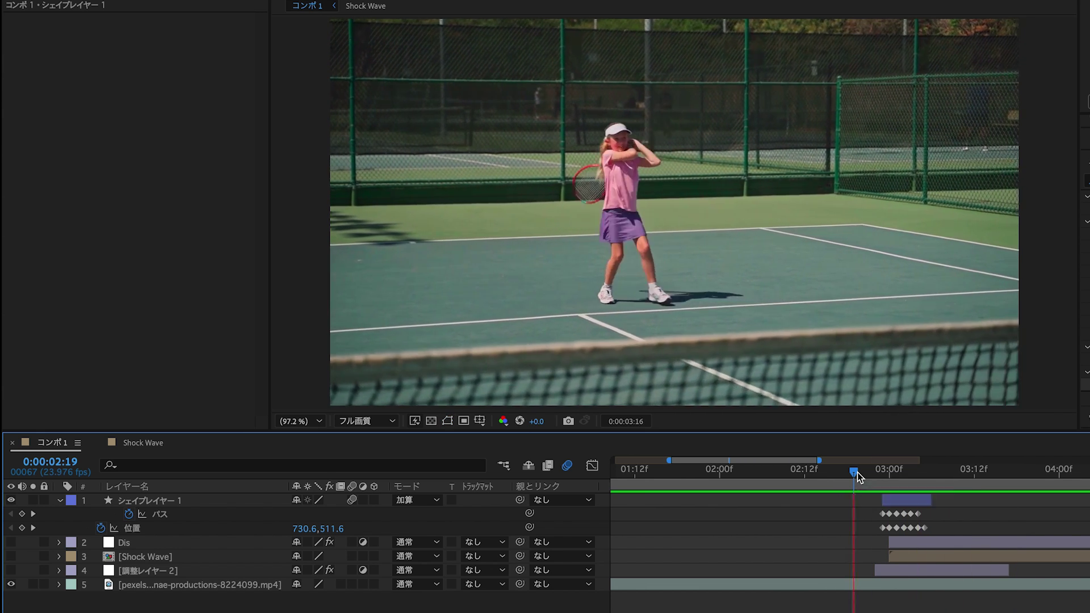
{"action": "key", "text": "space"}
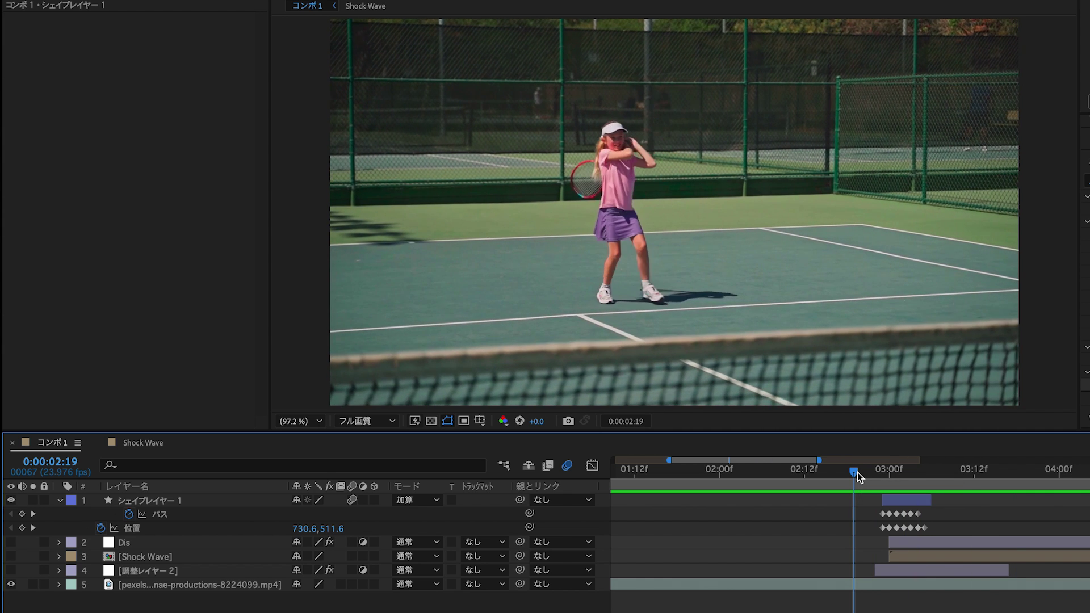
{"action": "key", "text": "space"}
{"action": "mouse_move", "coordinate": [857, 472]}
{"action": "left_mouse_down"}
{"action": "mouse_move", "coordinate": [894, 480]}
{"action": "mouse_move", "coordinate": [840, 499]}
{"action": "left_mouse_up"}
{"action": "key", "text": "space"}
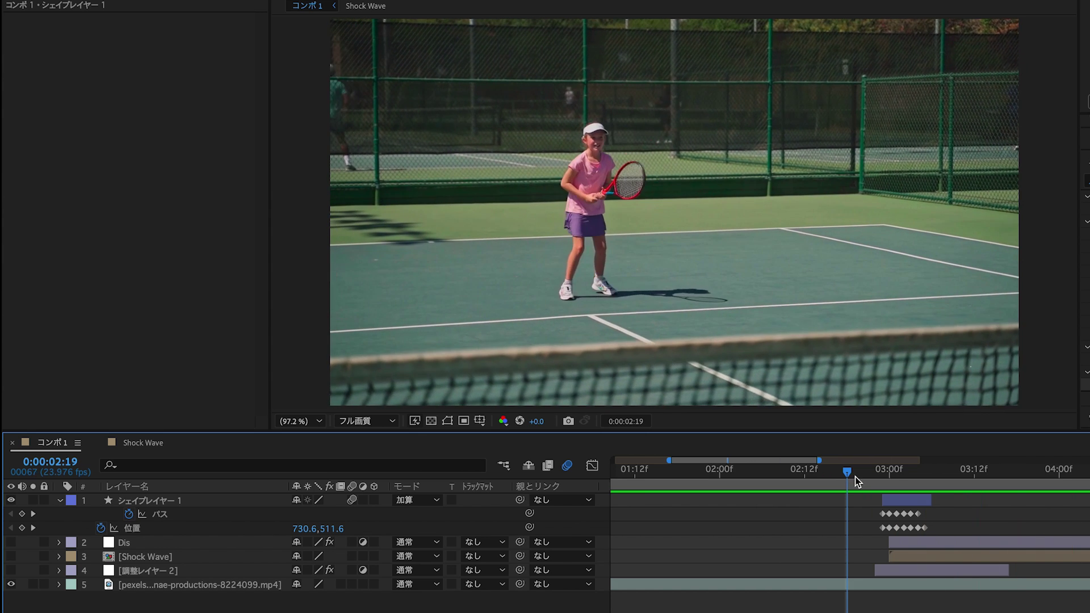
{"action": "left_click_drag", "start_coordinate": [855, 476], "coordinate": [906, 488]}
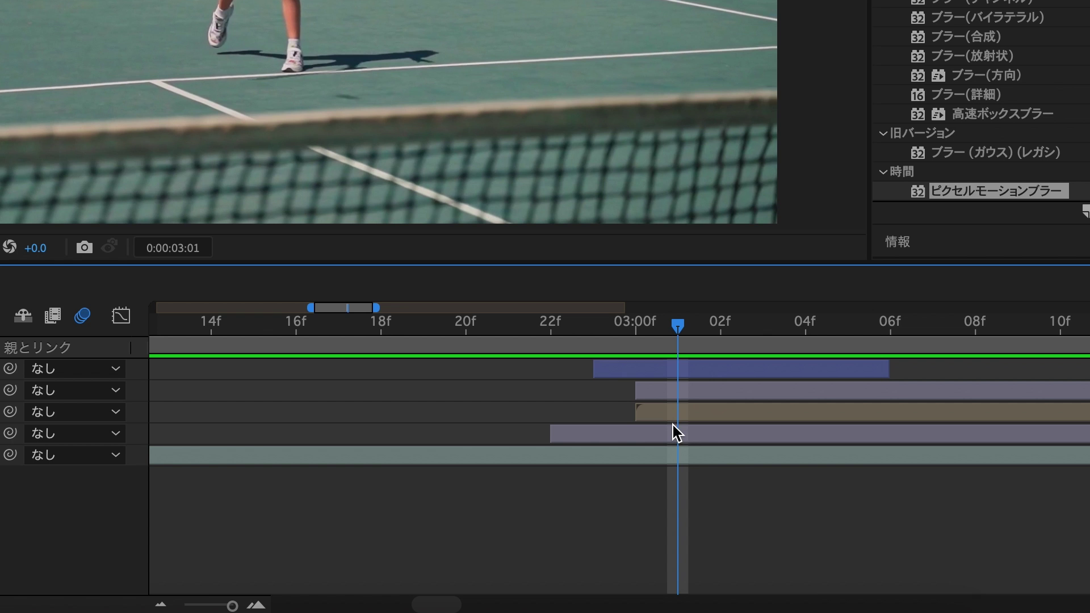
{"action": "left_click", "coordinate": [666, 455]}
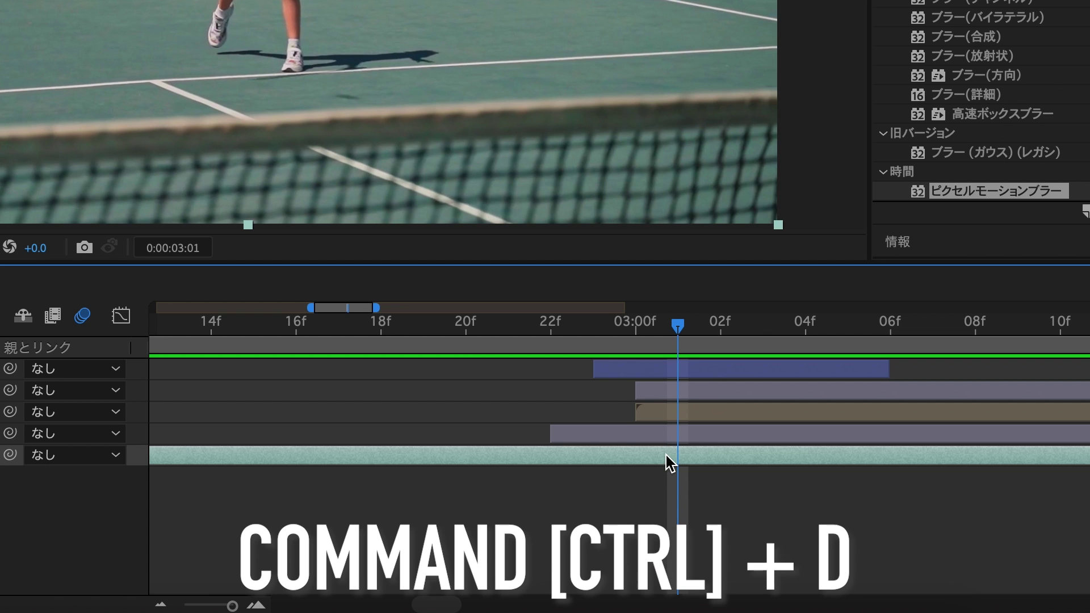
Duplicate the tennis footage layer and trim the copy to run from 3:00 to 3:03
{"action": "key", "text": "ctrl+d"}
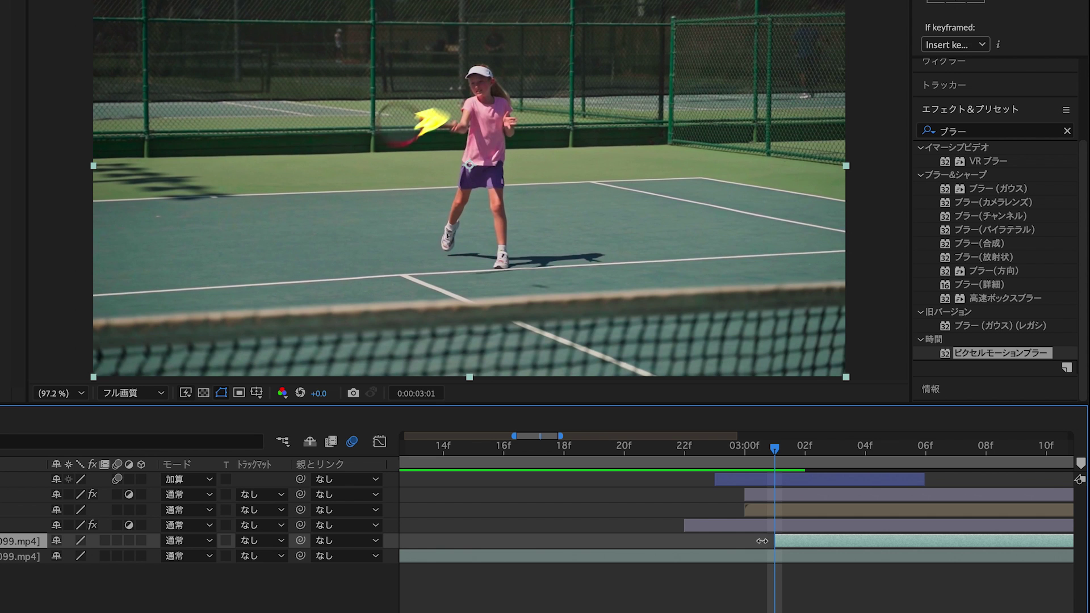
{"action": "left_click_drag", "start_coordinate": [776, 541], "coordinate": [749, 541]}
{"action": "left_click_drag", "start_coordinate": [775, 449], "coordinate": [835, 448]}
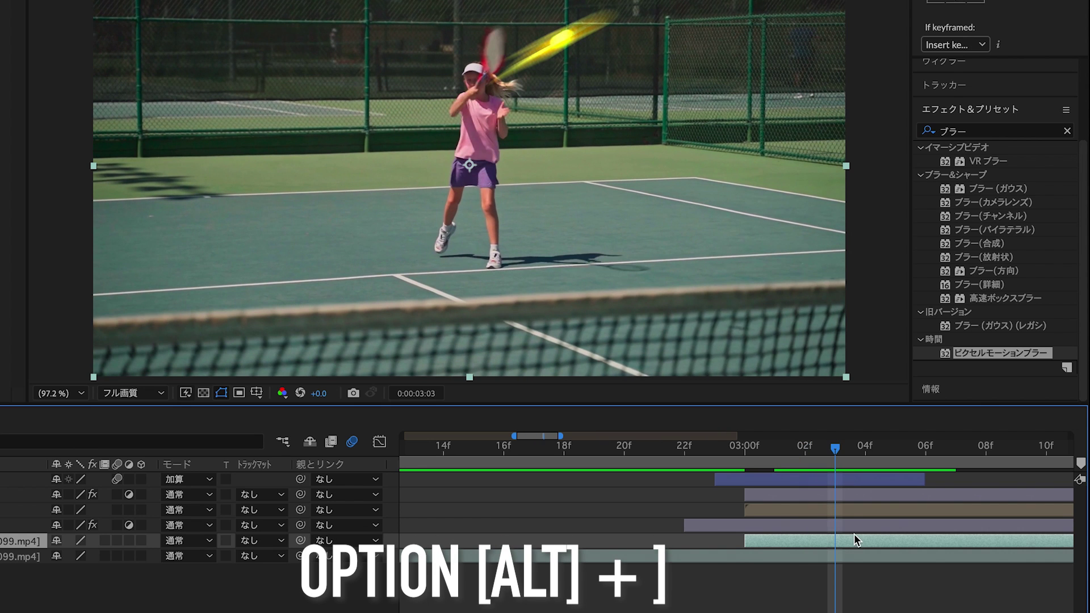
{"action": "key", "text": "alt+bracketright"}
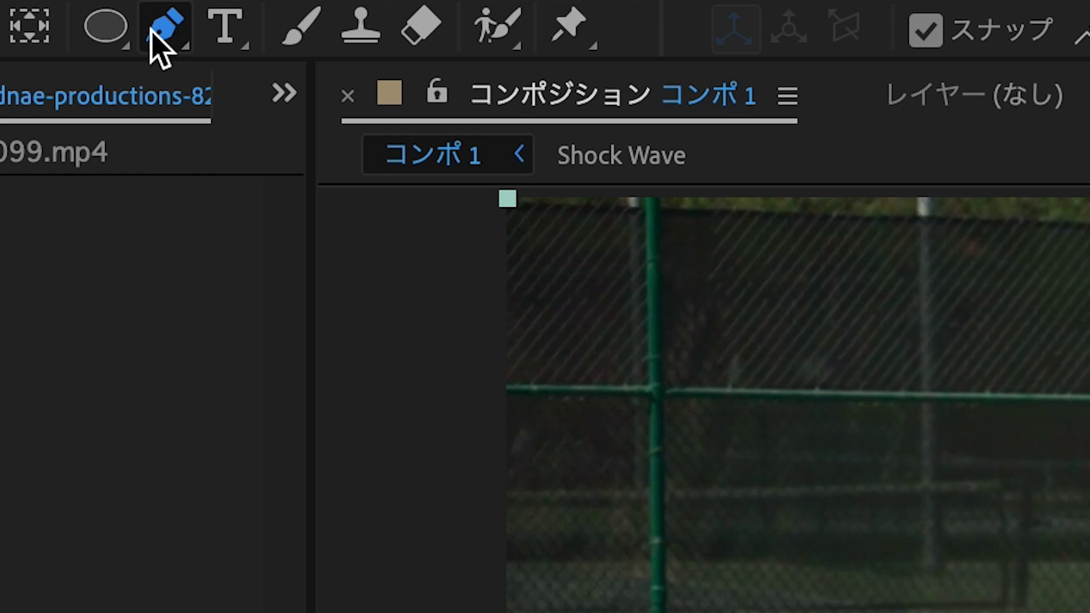
Draw a RotoBezier mask around the girl on the footage copy
{"action": "left_click", "coordinate": [152, 31]}
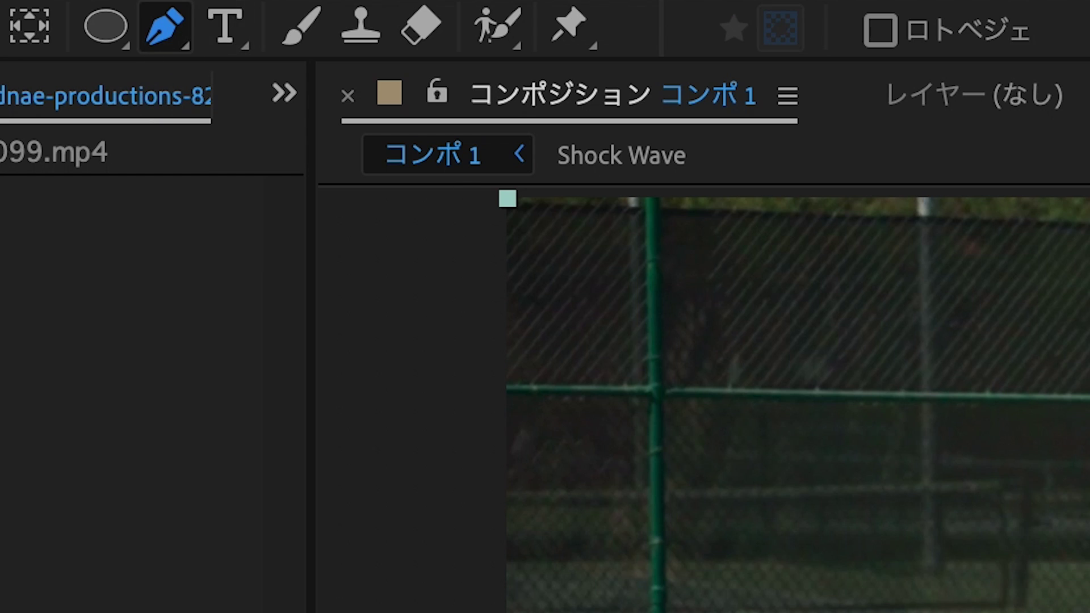
{"action": "left_click_drag", "start_coordinate": [712, 256], "coordinate": [743, 233]}
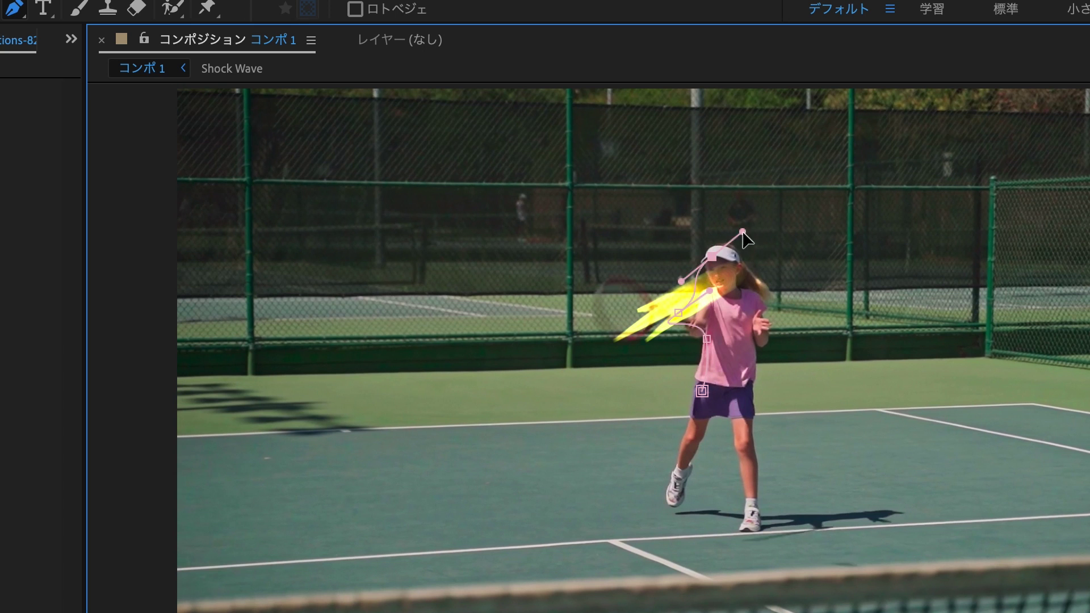
{"action": "left_click_drag", "start_coordinate": [745, 292], "coordinate": [761, 315]}
{"action": "left_click_drag", "start_coordinate": [761, 351], "coordinate": [768, 367]}
{"action": "left_click", "coordinate": [754, 396]}
{"action": "left_click", "coordinate": [702, 391]}
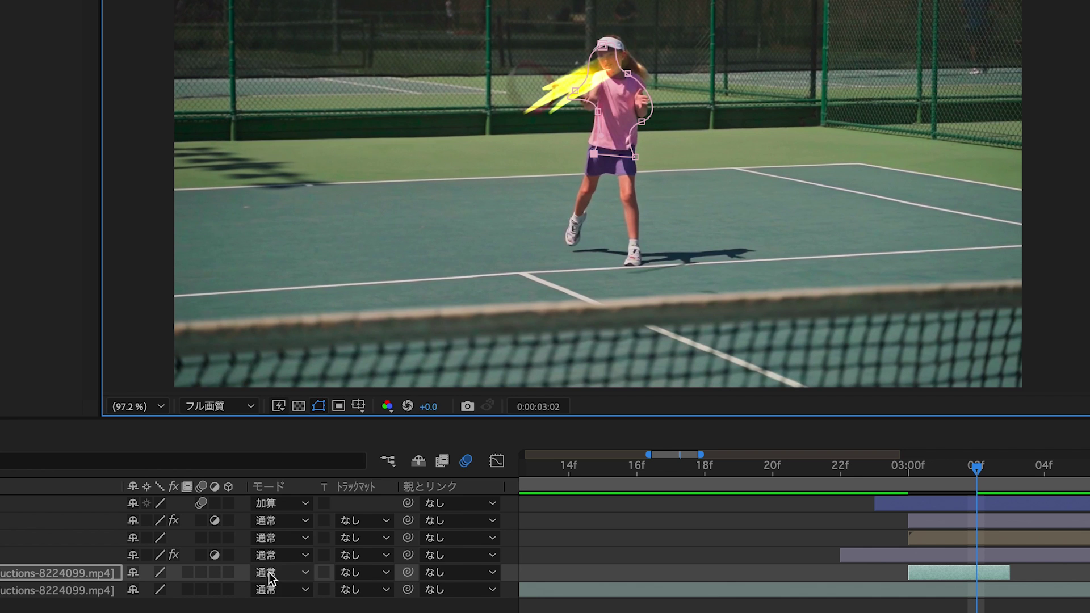
Set the footage copy to Add blending, mask feather 40 px, and opacity 48%
{"action": "left_click", "coordinate": [279, 572]}
{"action": "left_click", "coordinate": [308, 76]}
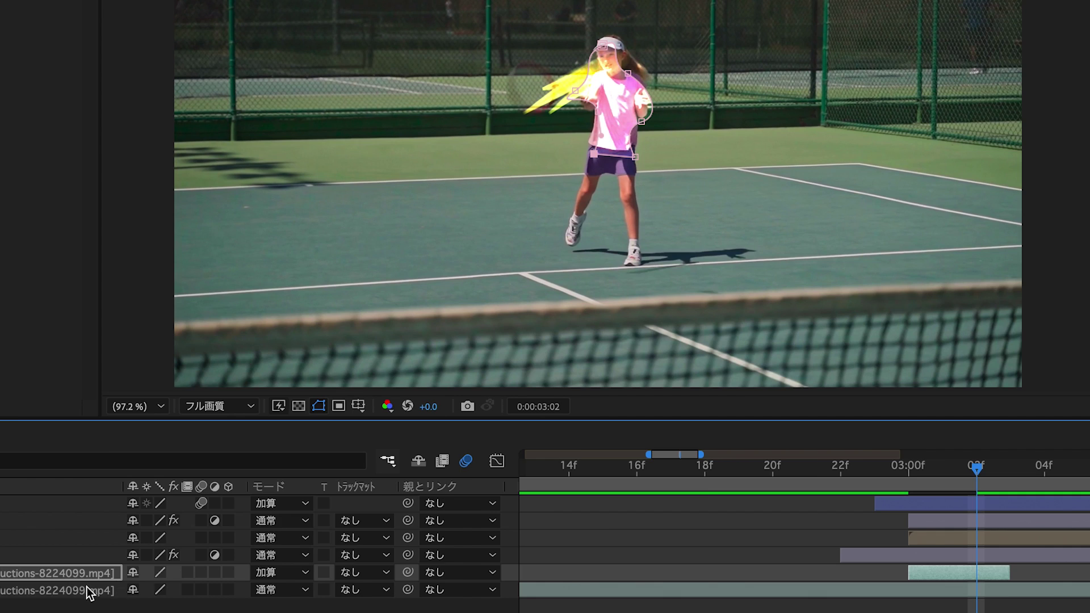
{"action": "key", "text": "f"}
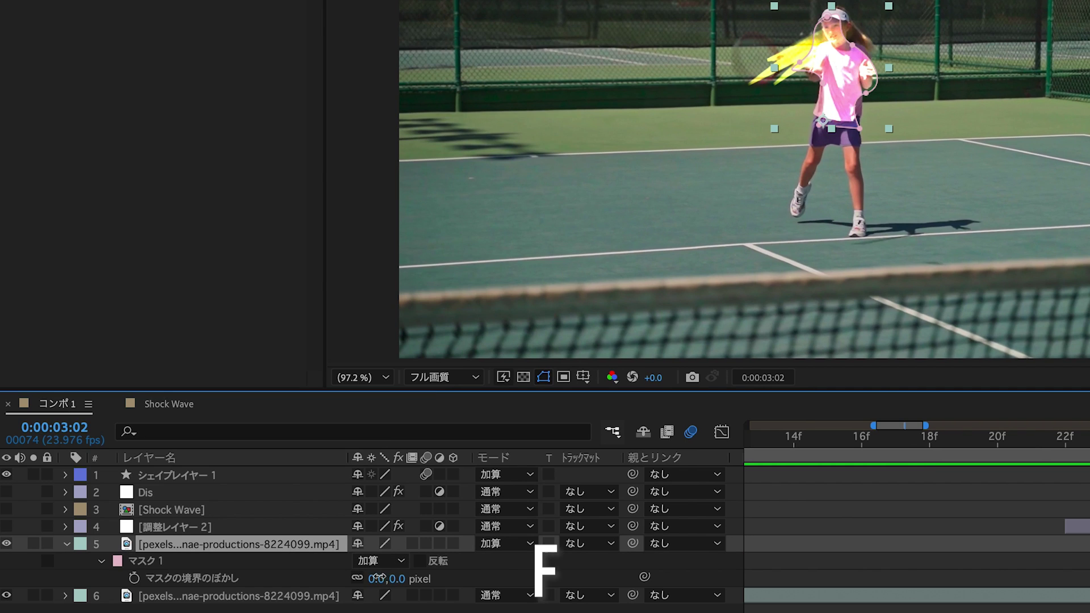
{"action": "left_click_drag", "start_coordinate": [378, 578], "coordinate": [419, 577]}
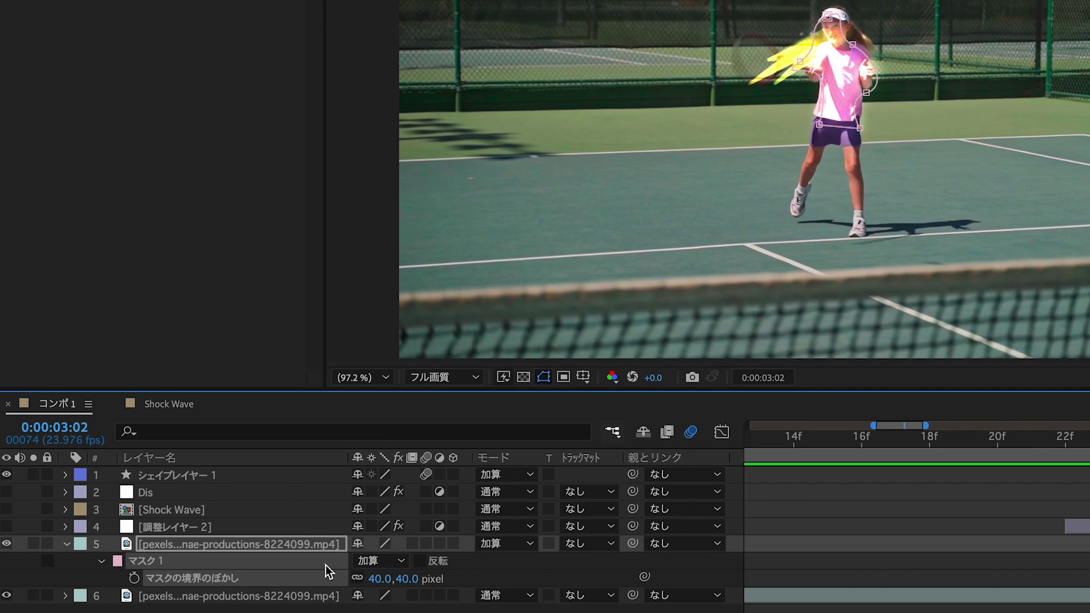
{"action": "left_click", "coordinate": [302, 546]}
{"action": "key", "text": "t"}
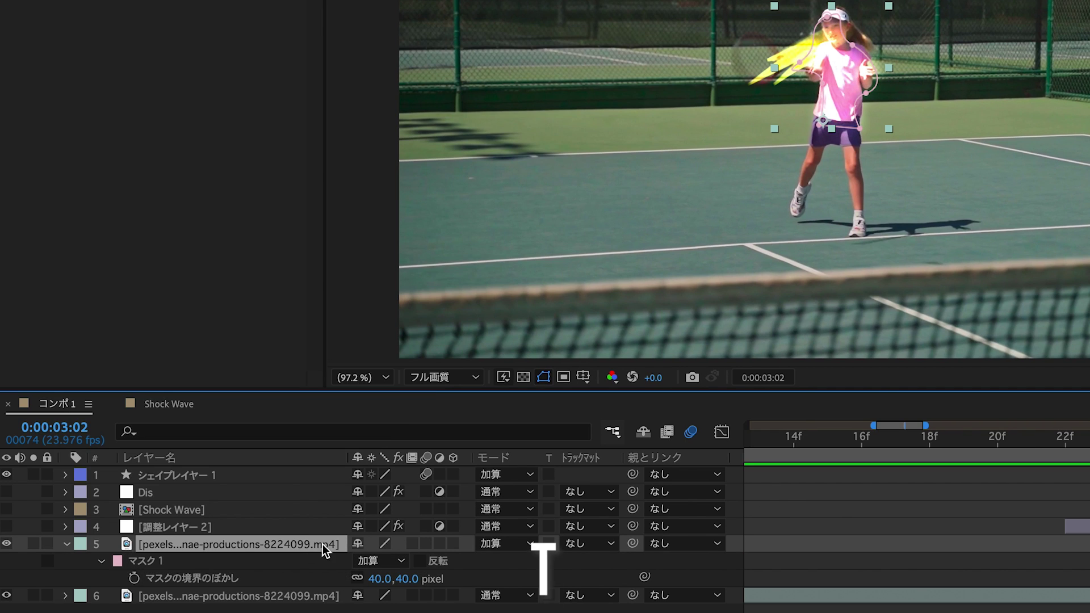
{"action": "left_click_drag", "start_coordinate": [368, 564], "coordinate": [327, 572]}
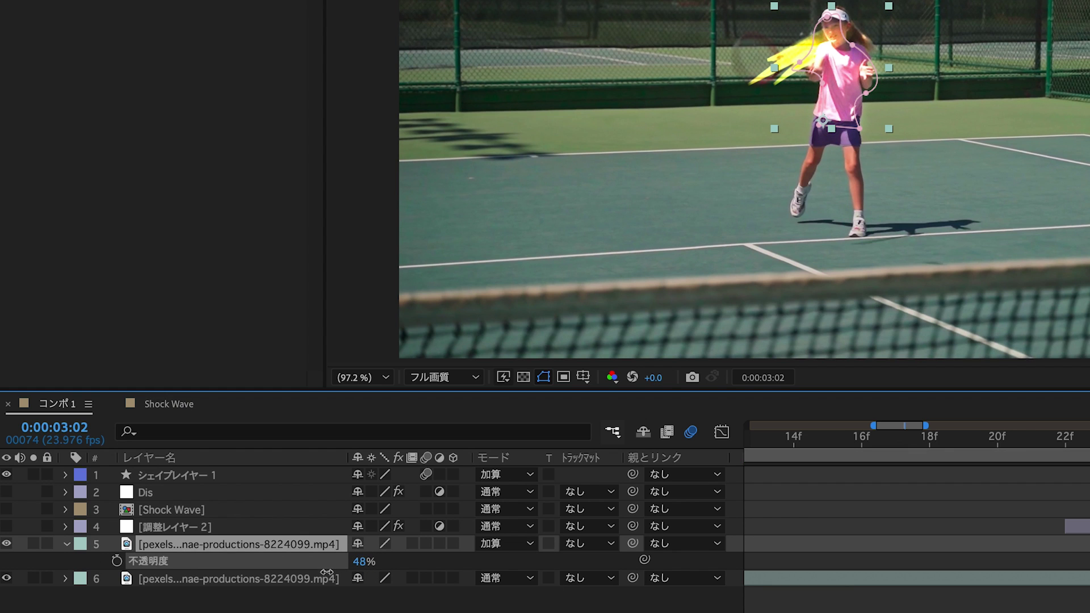
{"action": "left_click", "coordinate": [997, 493]}
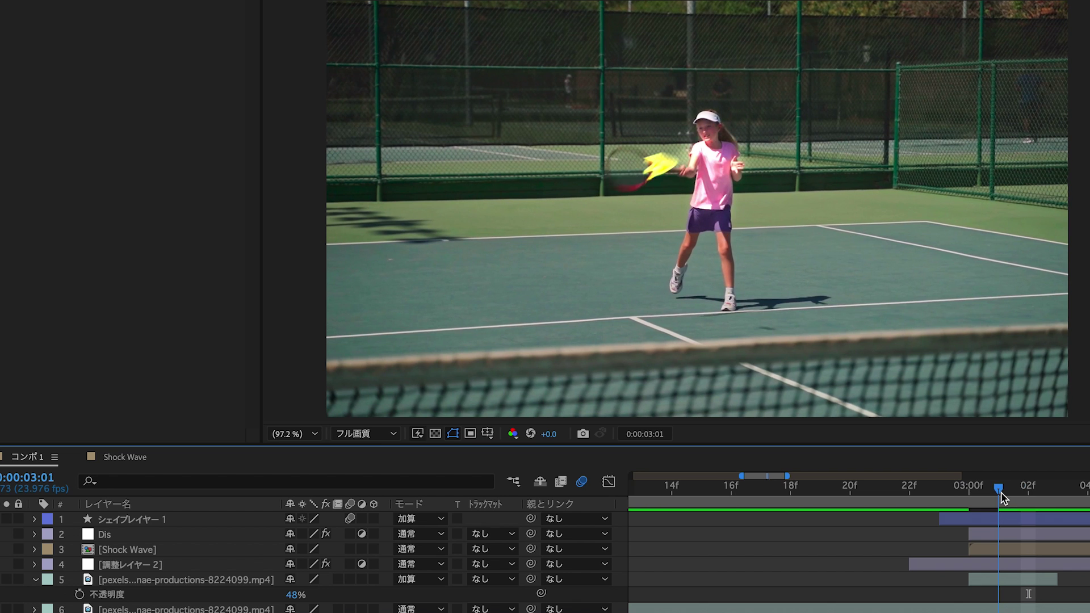
Keyframe the footage copy's Opacity from 48% at 3:00 to 0% at 3:03 and preview the fade
{"action": "left_click_drag", "start_coordinate": [981, 494], "coordinate": [1089, 492]}
{"action": "left_click_drag", "start_coordinate": [1029, 594], "coordinate": [989, 520]}
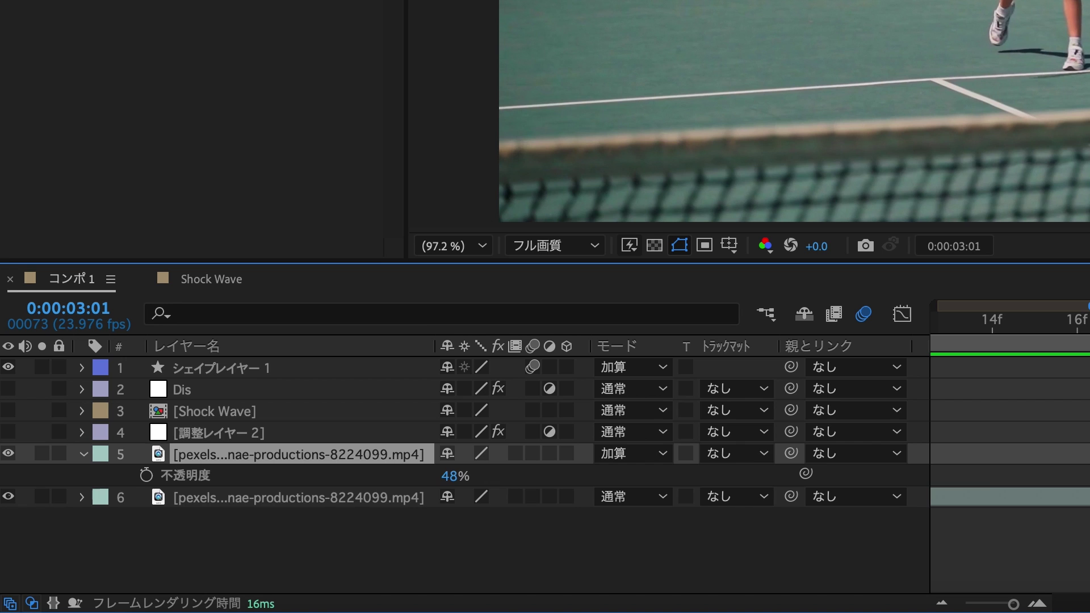
{"action": "left_click", "coordinate": [146, 475]}
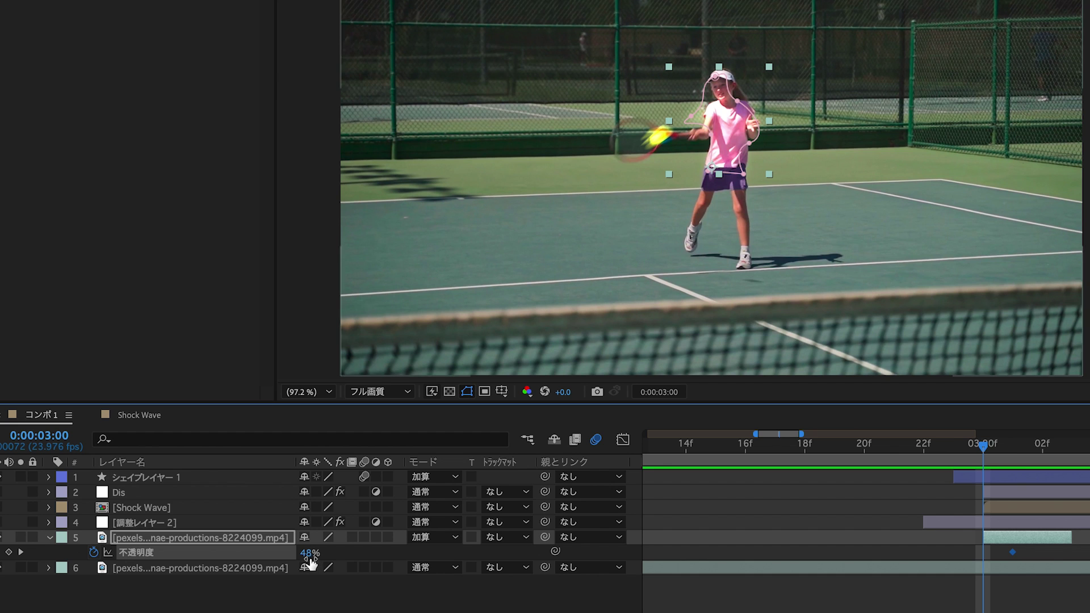
{"action": "left_click_drag", "start_coordinate": [1050, 452], "coordinate": [1060, 453]}
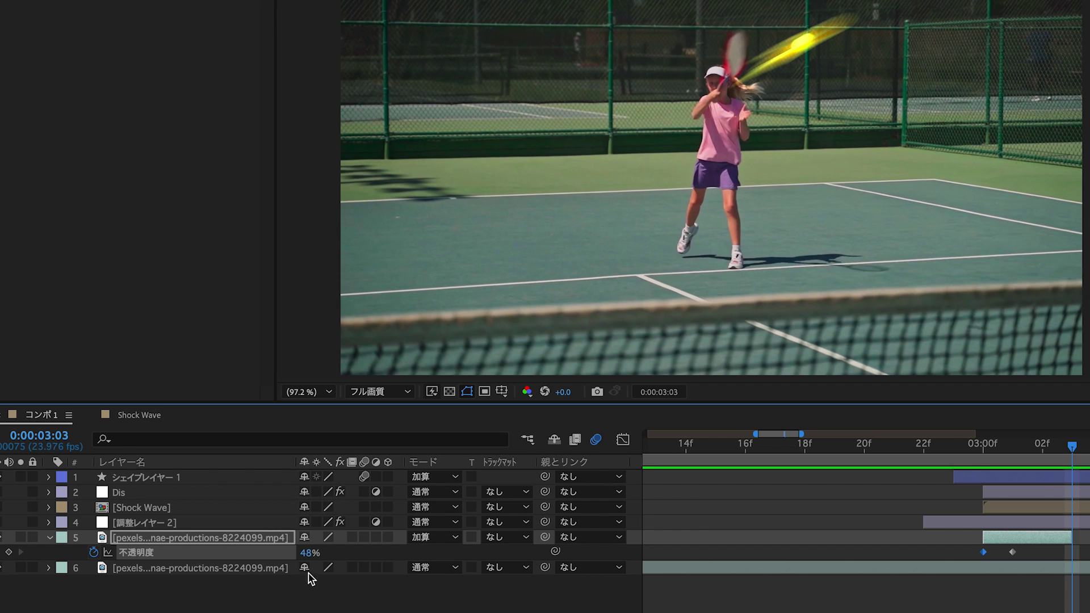
{"action": "left_click_drag", "start_coordinate": [305, 556], "coordinate": [254, 559]}
{"action": "key", "text": "space"}
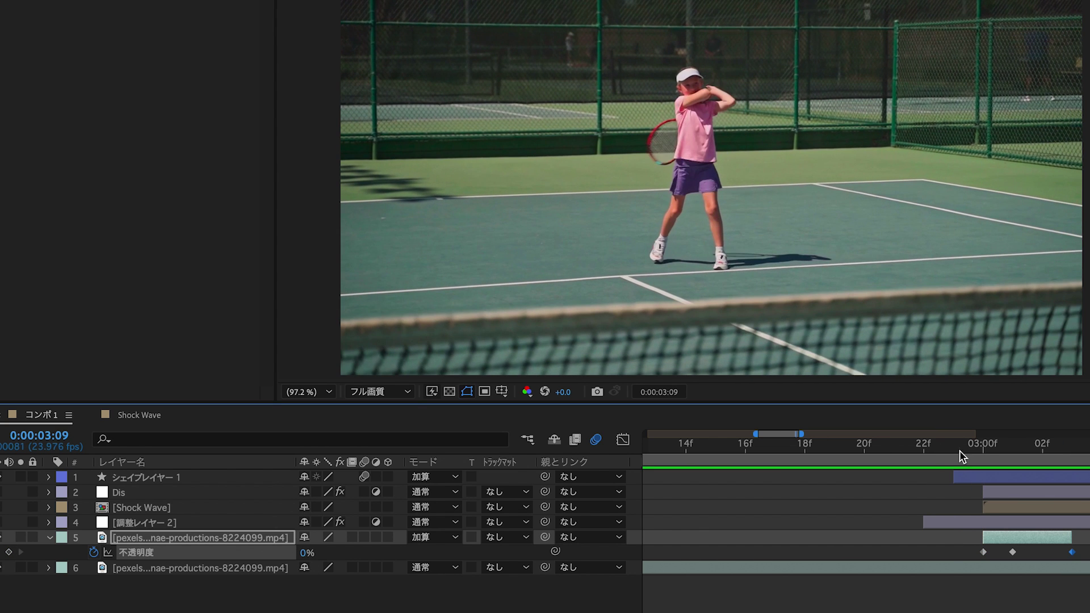
{"action": "left_click", "coordinate": [954, 452]}
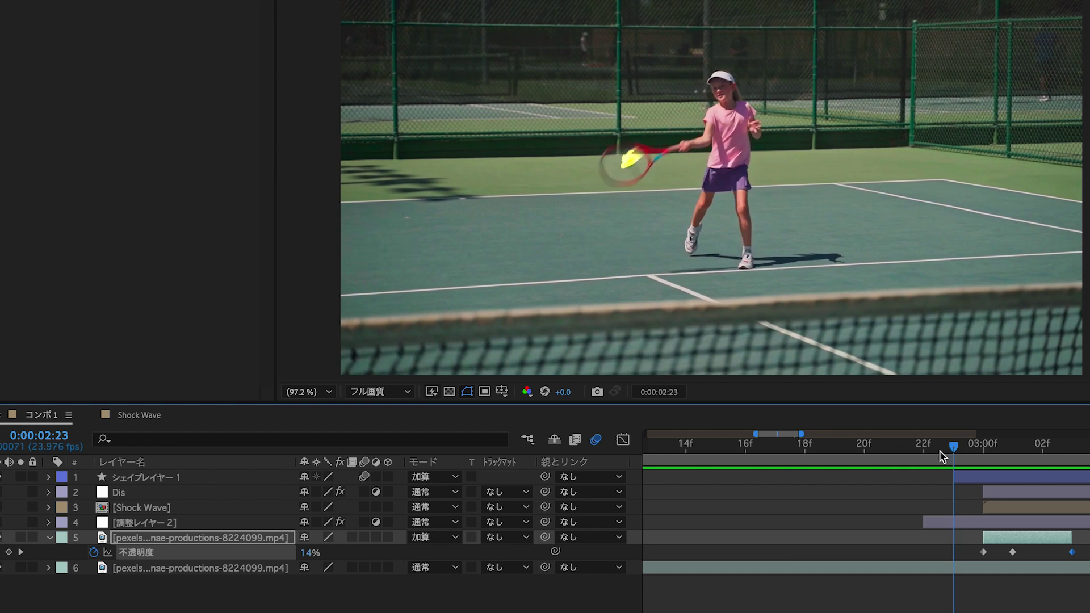
{"action": "left_click_drag", "start_coordinate": [943, 454], "coordinate": [1008, 453]}
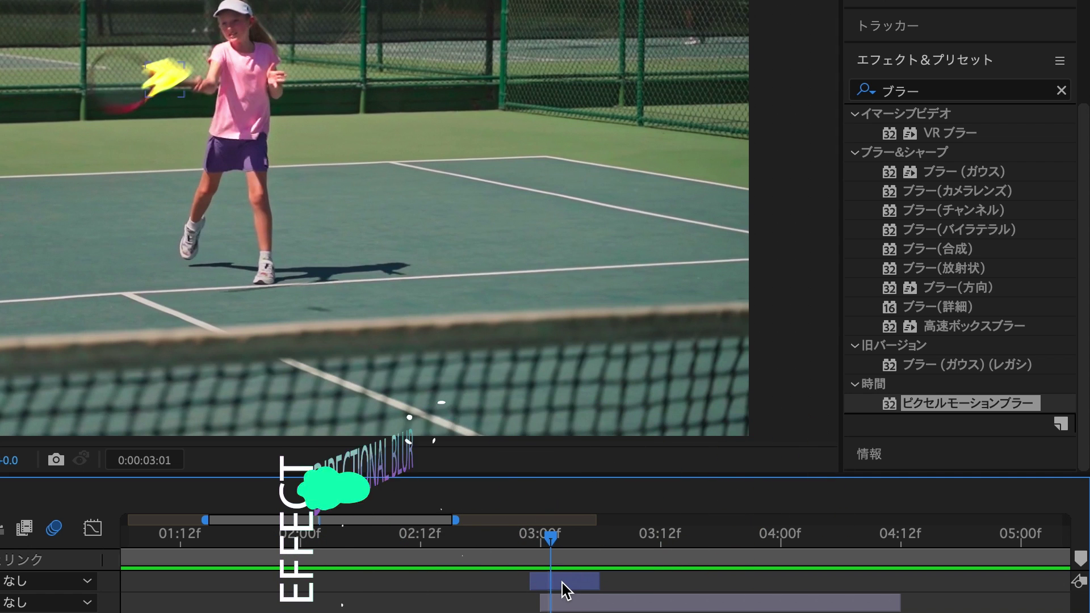
Apply Directional Blur to the swoosh at 51° with length 58.1 and name the layer 炎
{"action": "left_click", "coordinate": [563, 584]}
{"action": "double_click", "coordinate": [976, 290]}
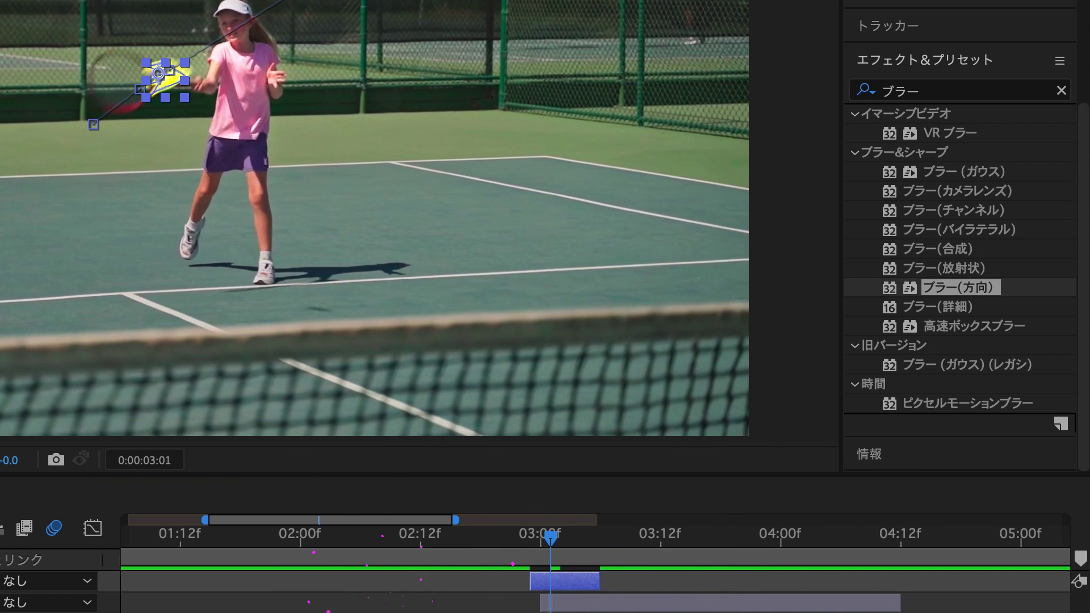
{"action": "left_click_drag", "start_coordinate": [190, 95], "coordinate": [278, 94]}
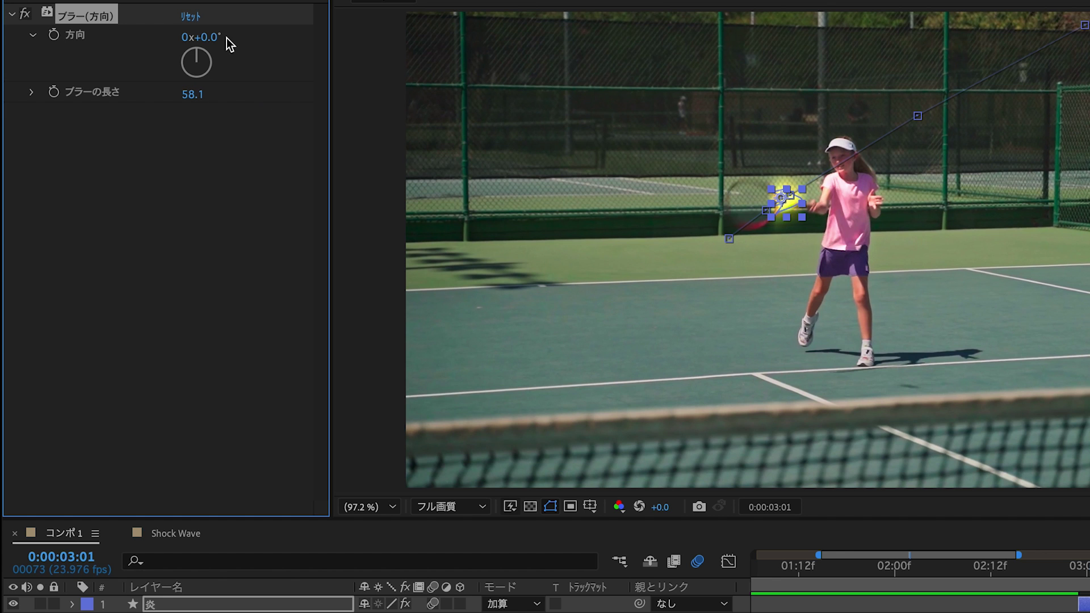
{"action": "left_click_drag", "start_coordinate": [208, 38], "coordinate": [255, 38]}
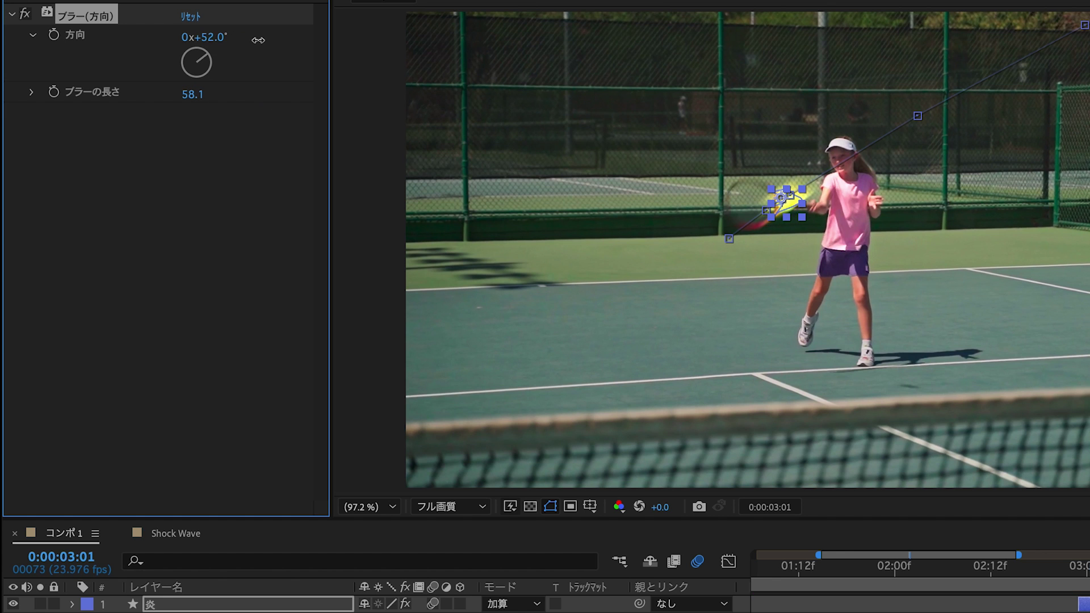
{"action": "key", "text": "ctrl+shift+a"}
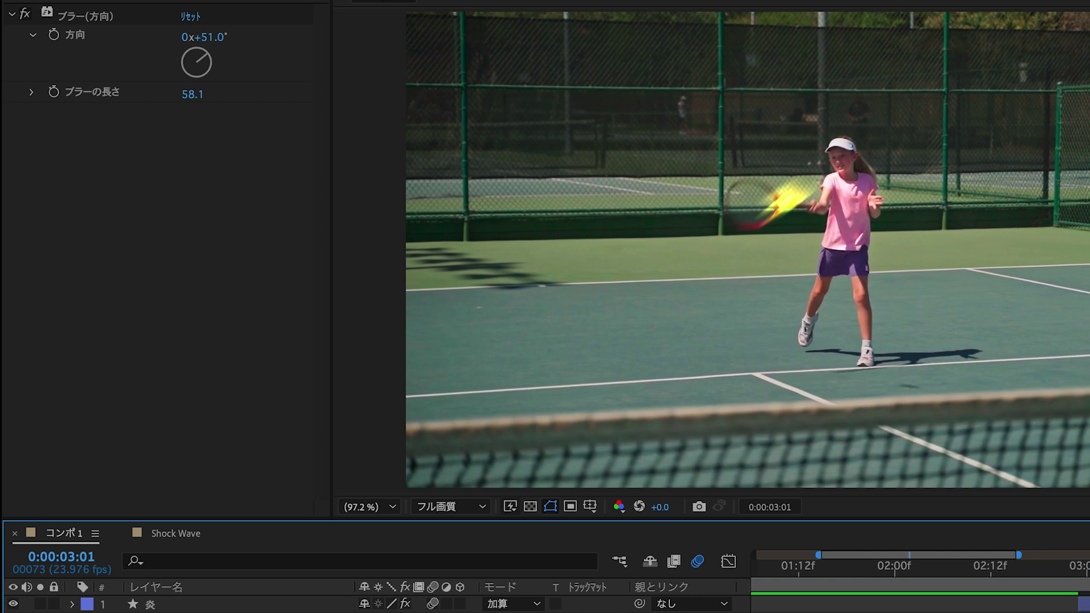
Scrub through the swing to check the blurred swoosh
{"action": "left_click", "coordinate": [1044, 570]}
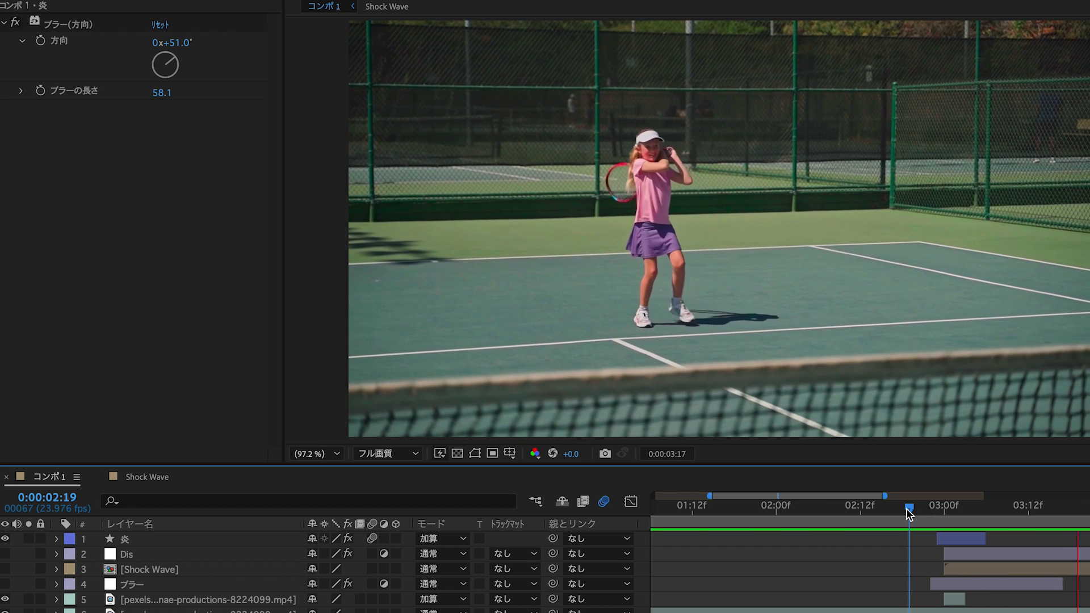
{"action": "left_click_drag", "start_coordinate": [909, 514], "coordinate": [974, 528]}
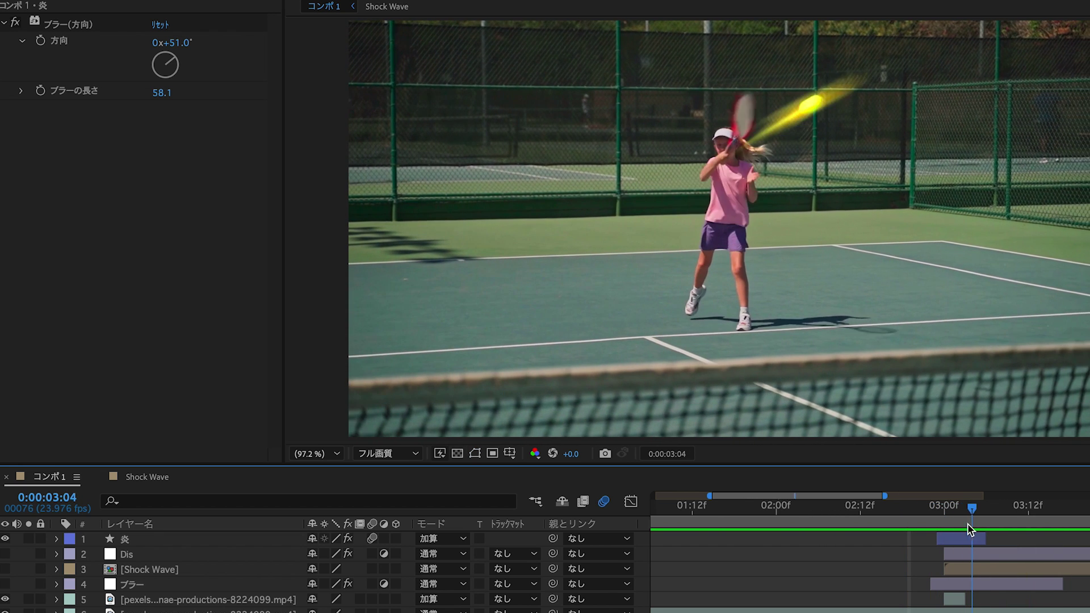
{"action": "left_click_drag", "start_coordinate": [976, 533], "coordinate": [909, 514]}
Create a white solid named Lightning that starts at the current frame
{"action": "key", "text": "ctrl+y"}
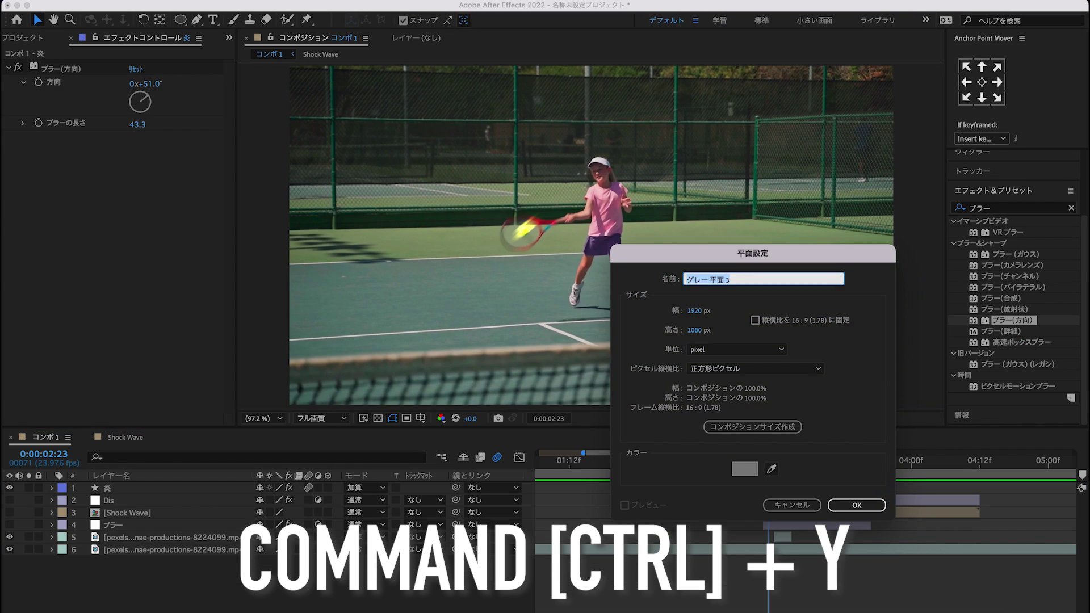
{"action": "type", "text": "Lightning"}
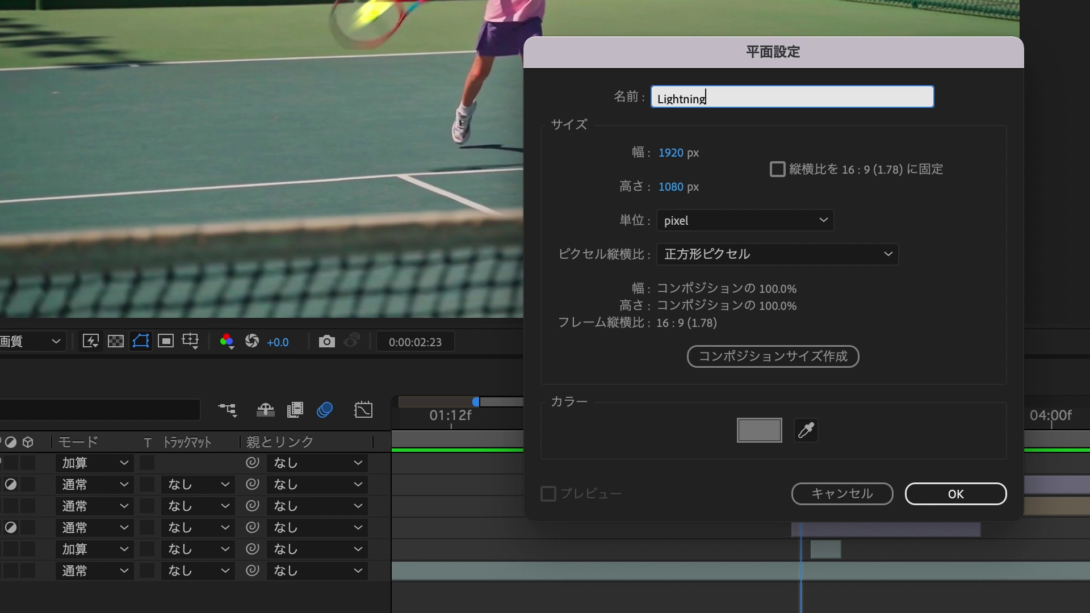
{"action": "left_click", "coordinate": [760, 430]}
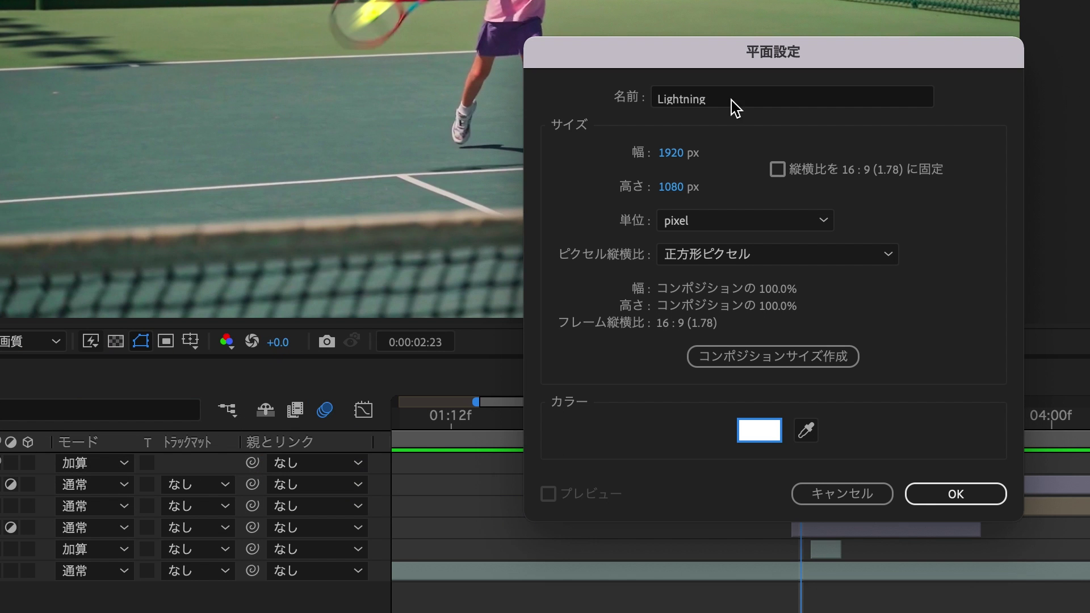
{"action": "key", "text": "Return"}
{"action": "key", "text": "alt+bracketleft"}
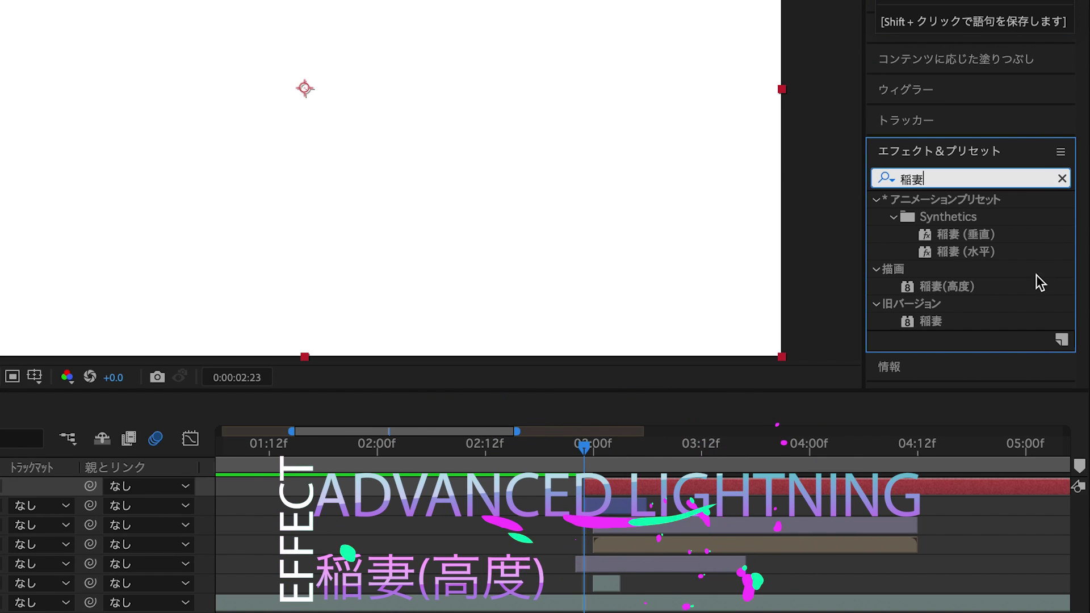
Apply Advanced Lightning as a Two-Way Strike with both end points on the racket, decay 3.80
{"action": "double_click", "coordinate": [975, 289]}
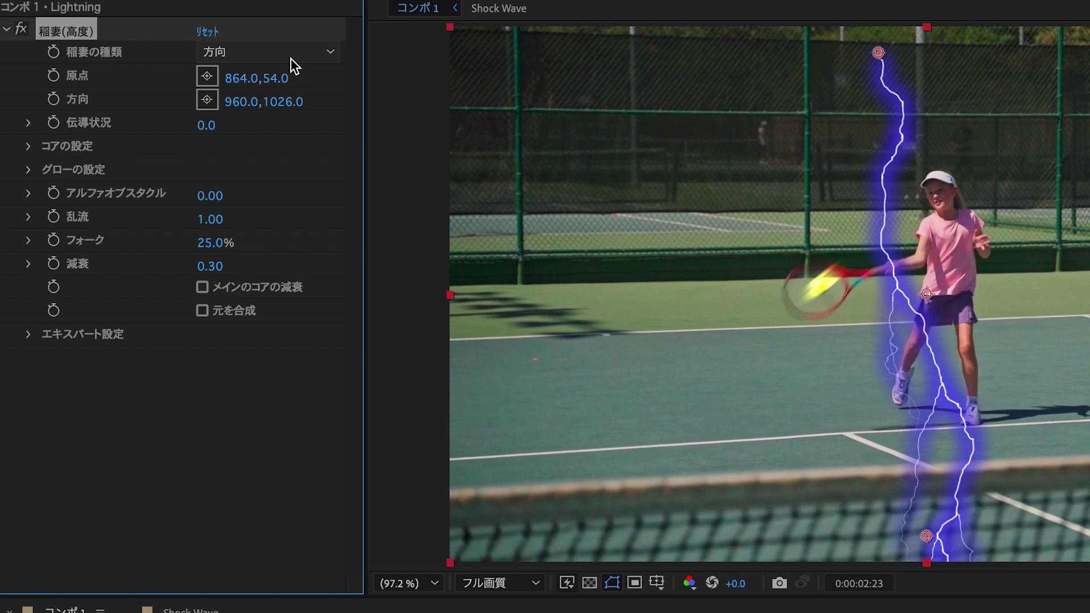
{"action": "left_click", "coordinate": [290, 58]}
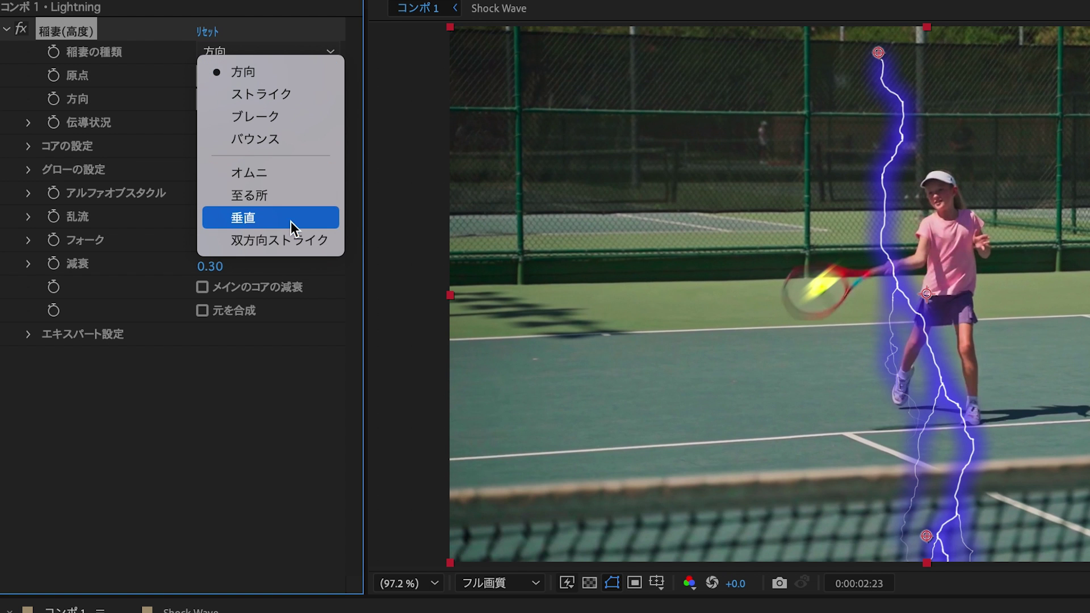
{"action": "left_click", "coordinate": [292, 243]}
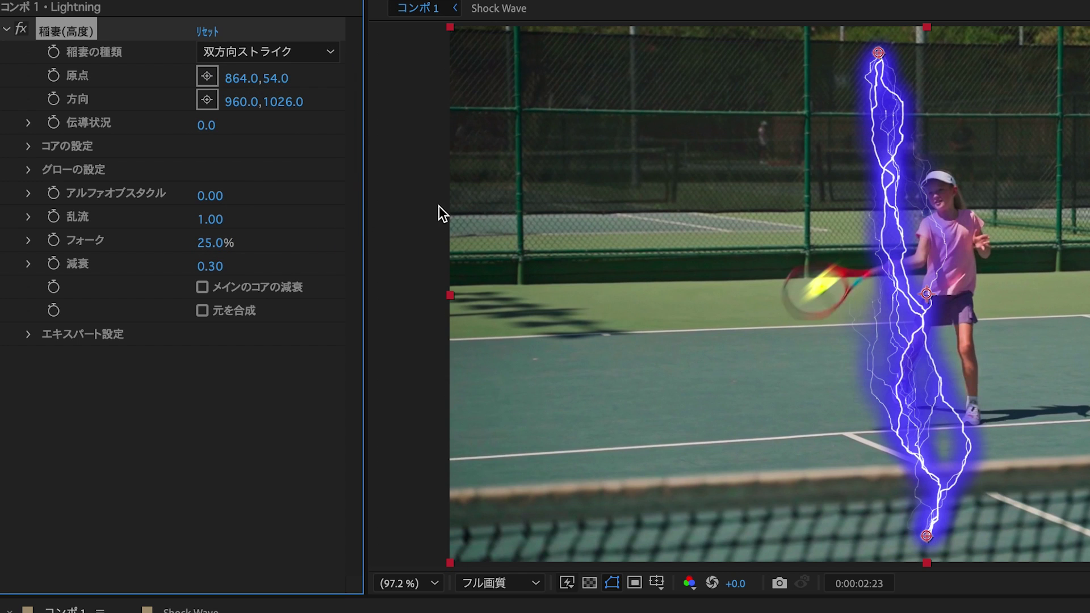
{"action": "left_click_drag", "start_coordinate": [927, 536], "coordinate": [809, 301]}
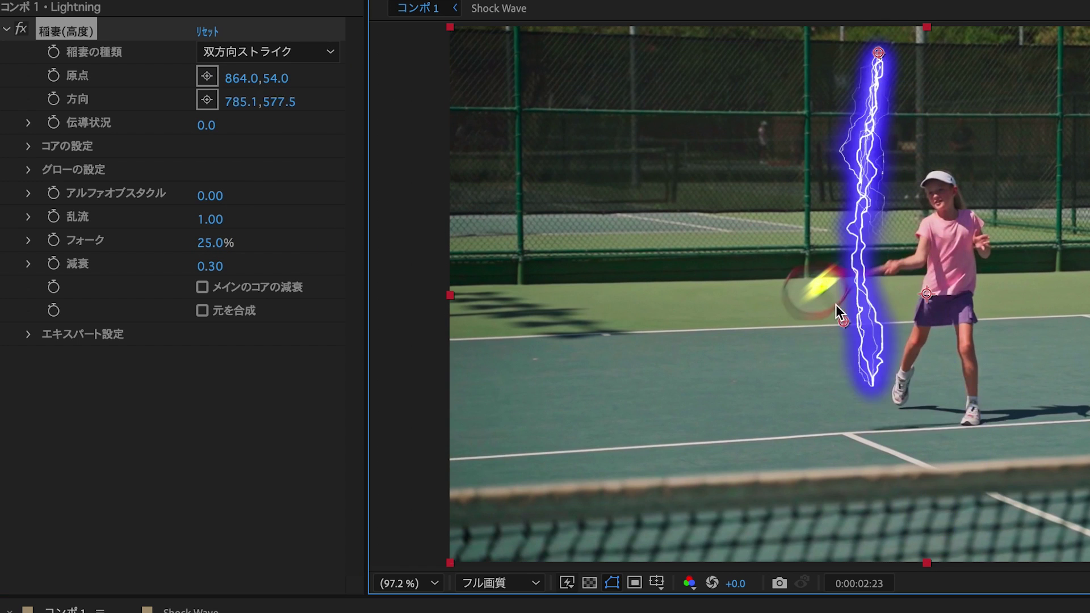
{"action": "mouse_move", "coordinate": [879, 52]}
{"action": "left_mouse_down"}
{"action": "mouse_move", "coordinate": [850, 281]}
{"action": "mouse_move", "coordinate": [842, 272]}
{"action": "left_mouse_up"}
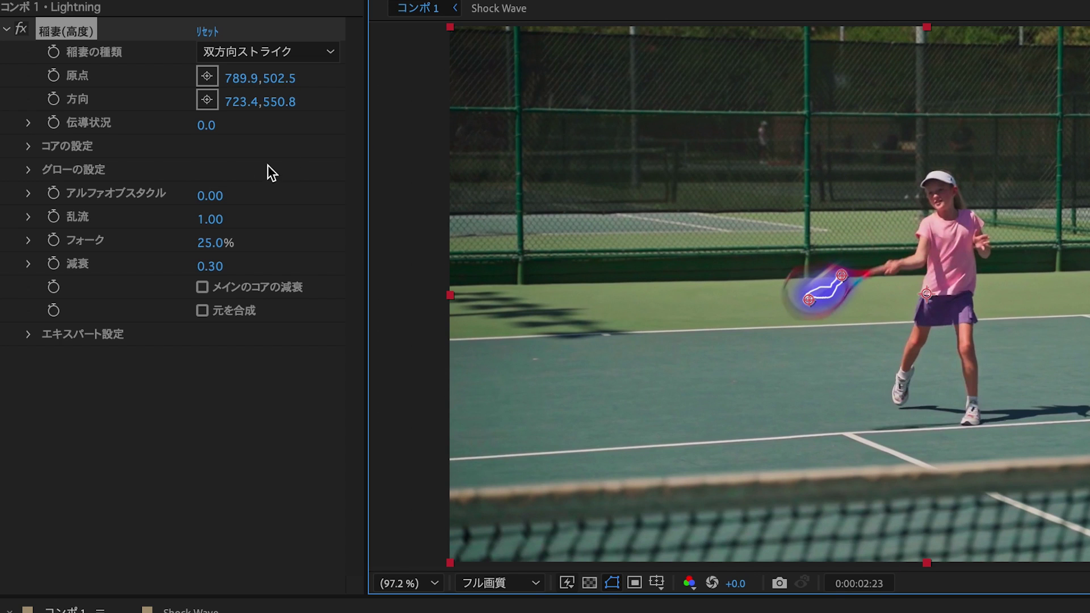
{"action": "left_click", "coordinate": [194, 265]}
{"action": "type", "text": "3.8"}
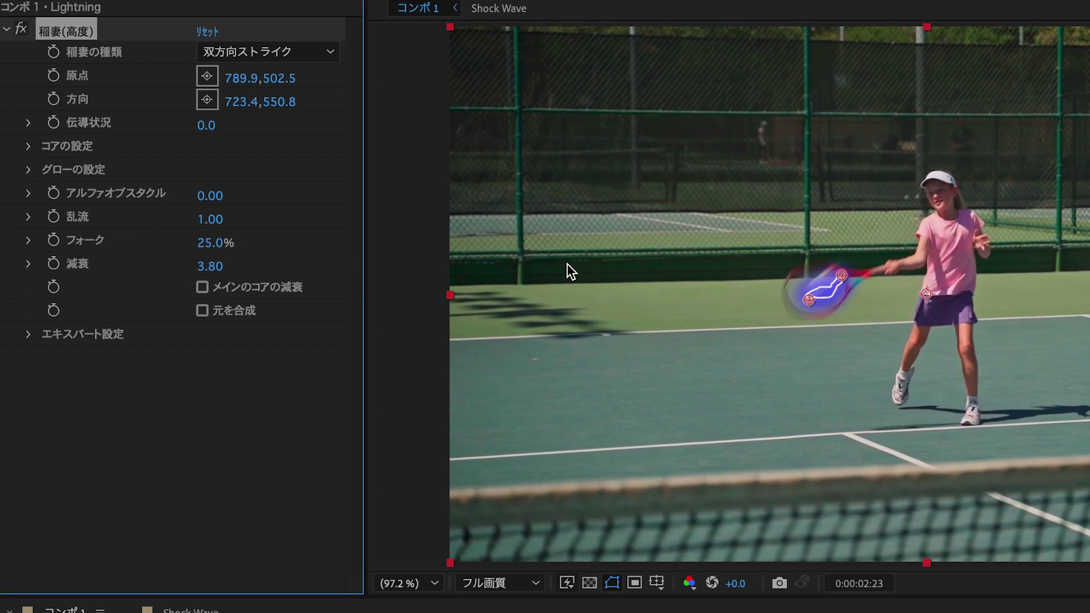
Set the lightning's Glow Radius to 1.0 and apply the Glow effect found by searching グロー
{"action": "left_click", "coordinate": [28, 146]}
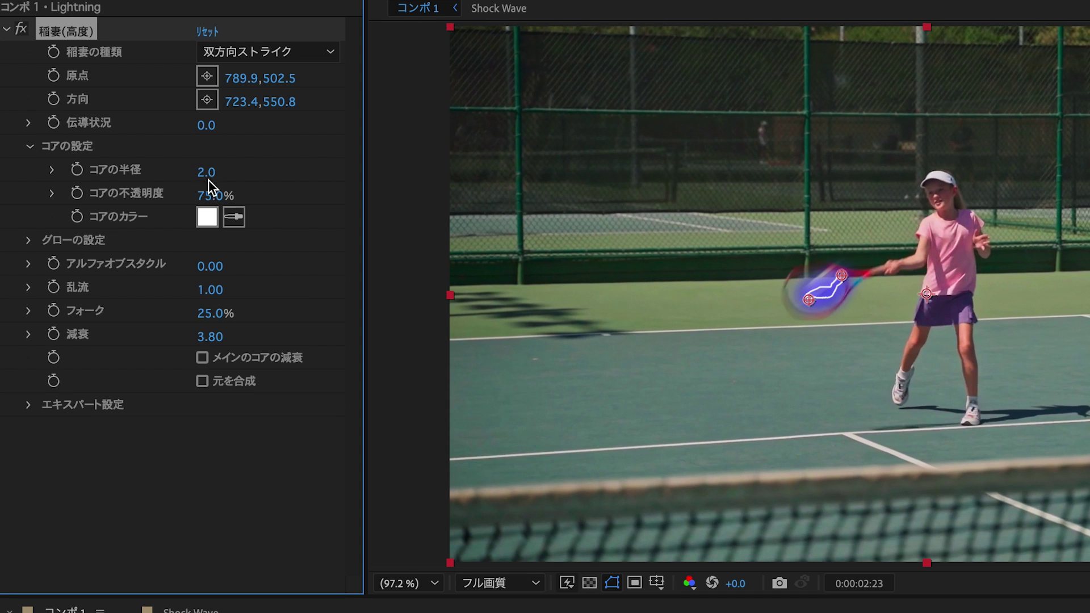
{"action": "left_click", "coordinate": [28, 240]}
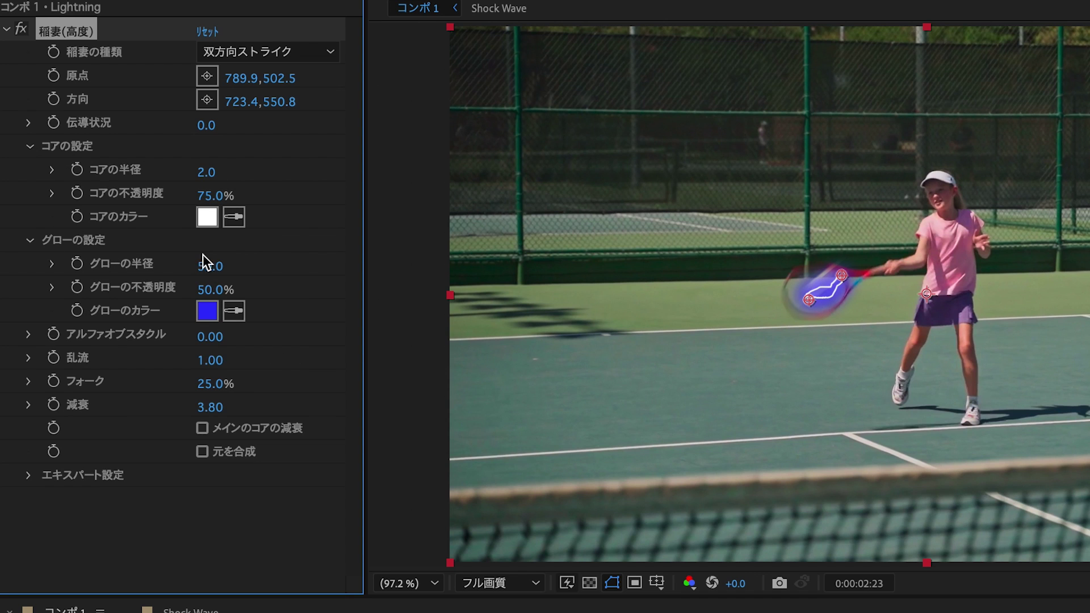
{"action": "type", "text": "1"}
{"action": "key", "text": "Return"}
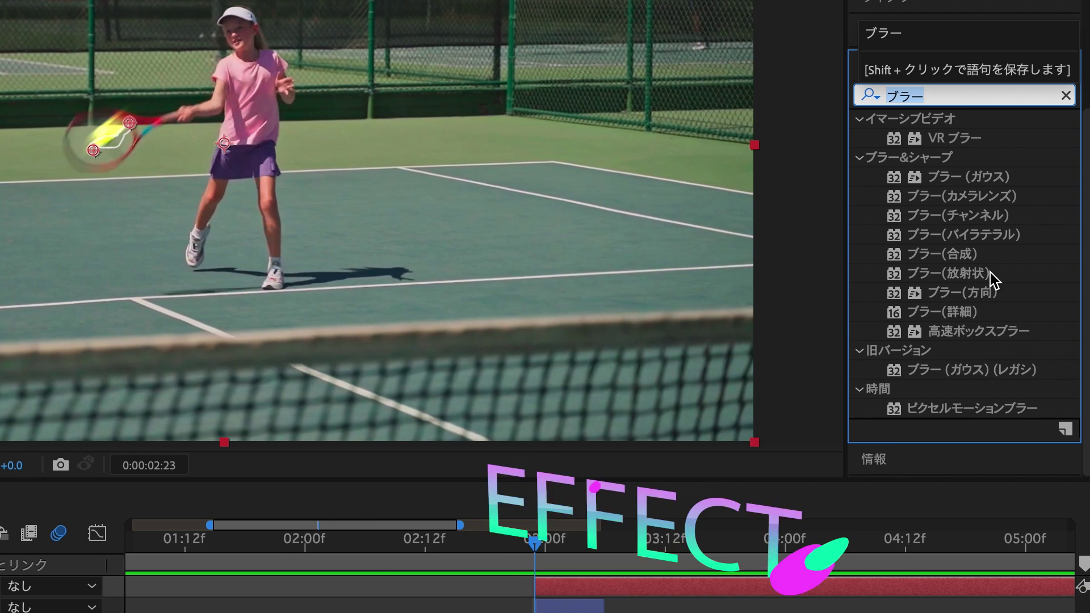
{"action": "type", "text": "グロー"}
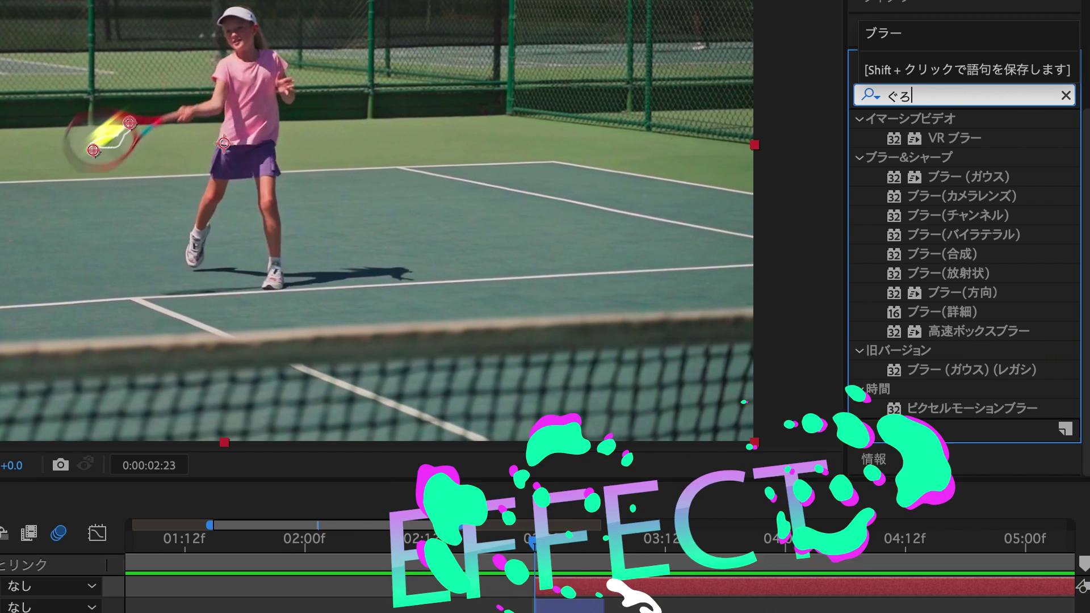
{"action": "left_click", "coordinate": [959, 326]}
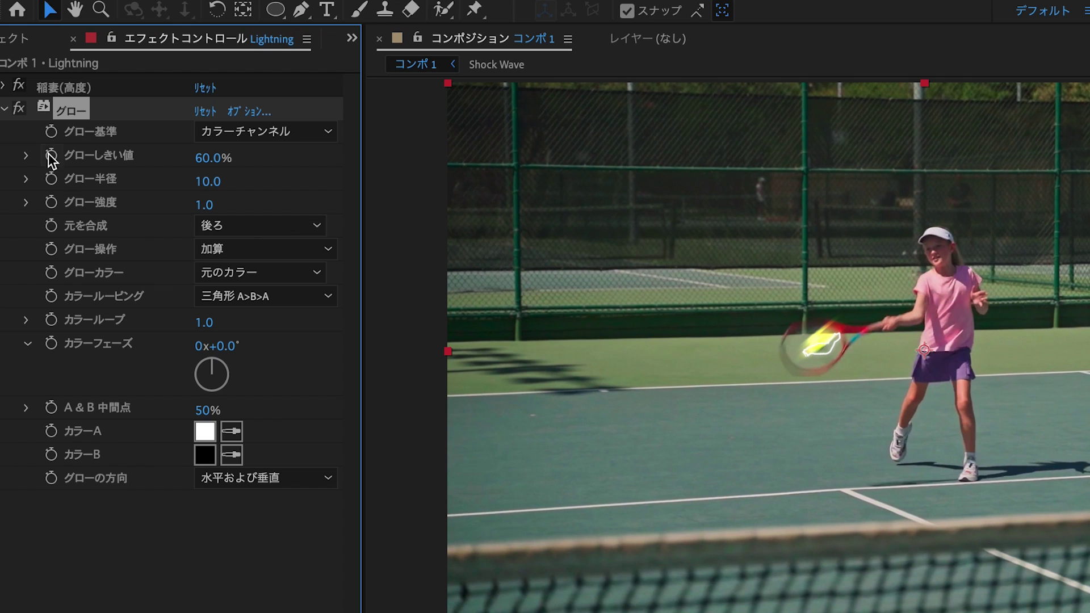
Keyframe the lightning's Origin and Direction points and move both with the racket one frame later
{"action": "left_click", "coordinate": [4, 88]}
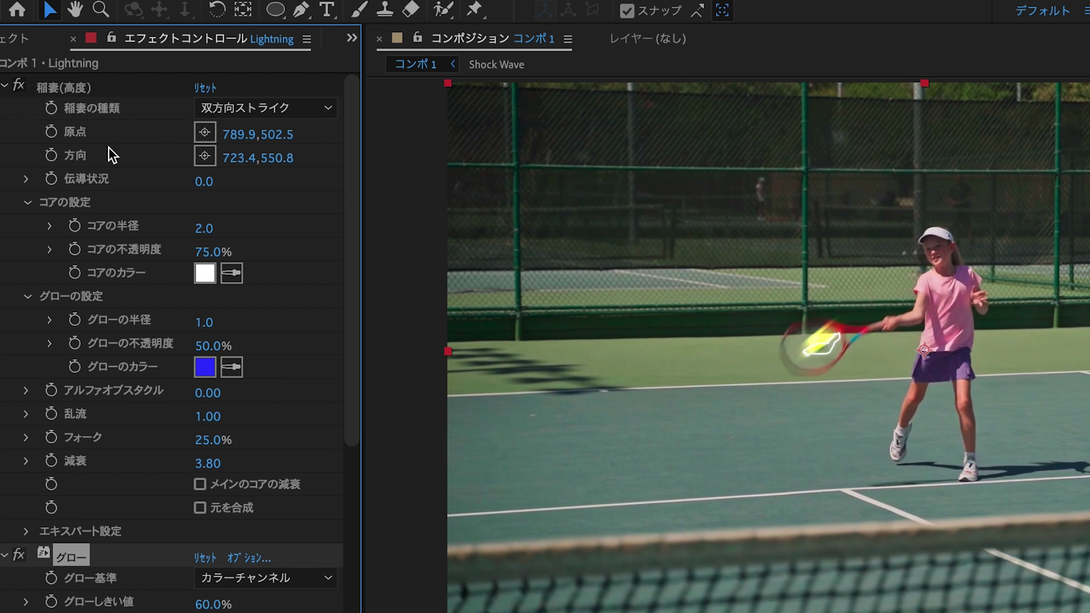
{"action": "left_click", "coordinate": [51, 132]}
{"action": "left_click", "coordinate": [51, 155]}
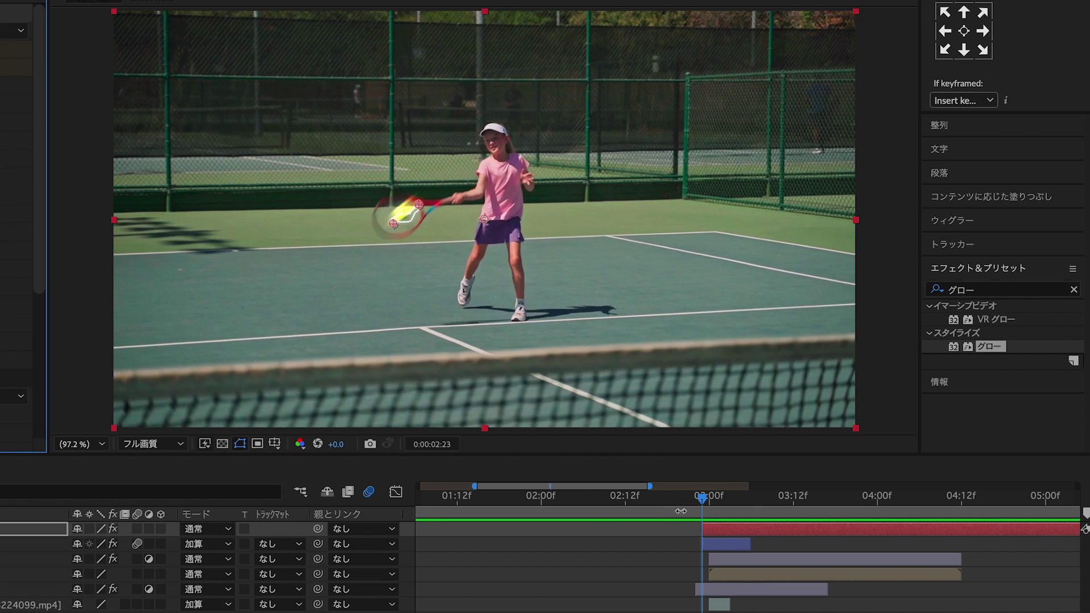
{"action": "key", "text": "Page_Down"}
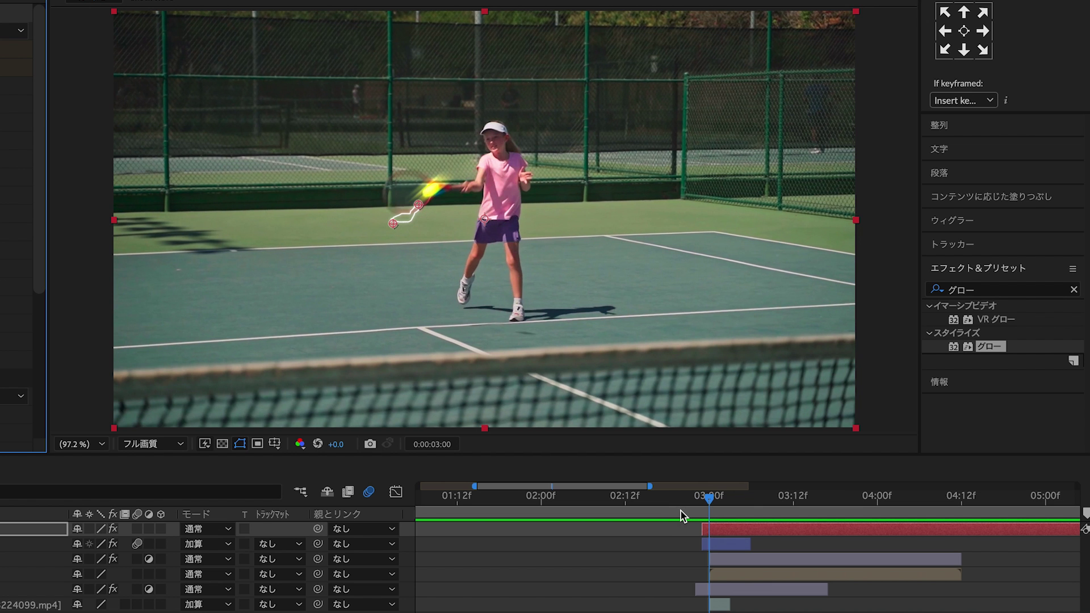
{"action": "left_click_drag", "start_coordinate": [418, 205], "coordinate": [447, 175]}
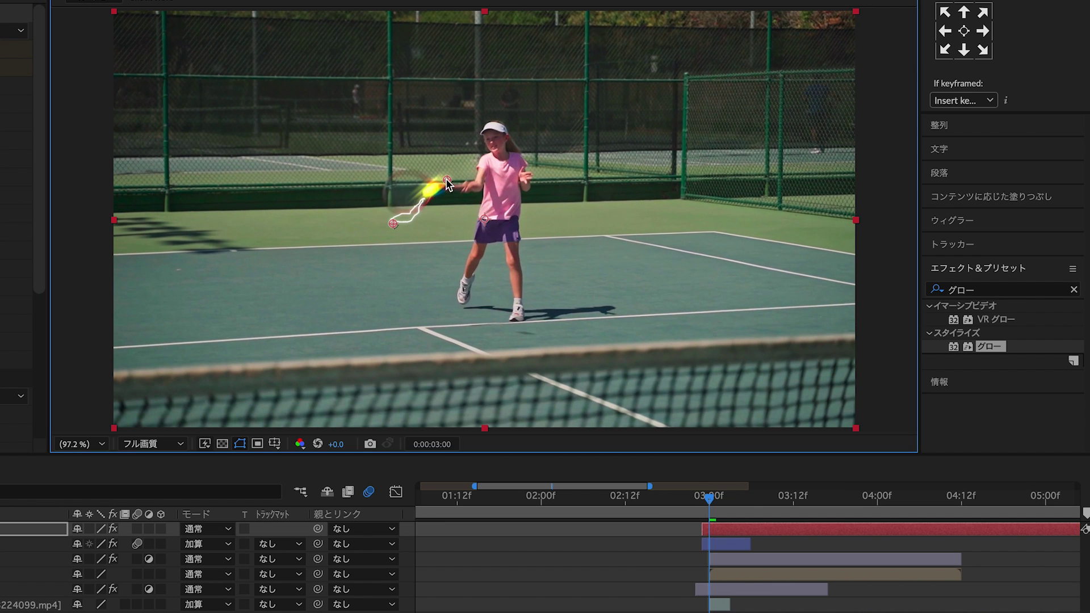
{"action": "left_click_drag", "start_coordinate": [393, 223], "coordinate": [396, 211]}
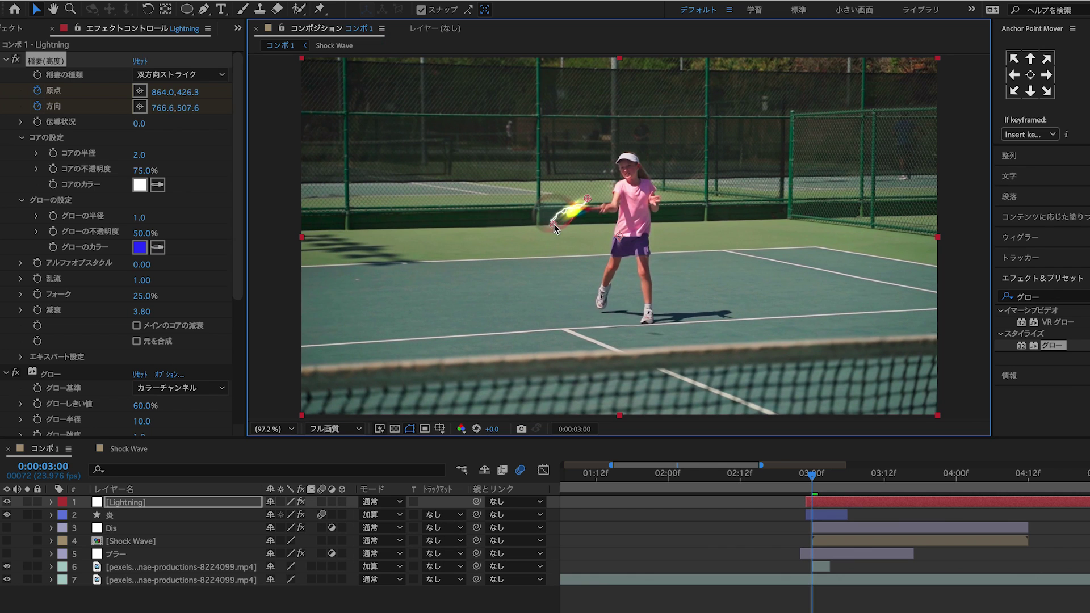
A few frames on, move the lightning's end point onto the racket tip and preview to 3:04
{"action": "key", "text": "Page_Down"}
{"action": "key", "text": "Page_Down"}
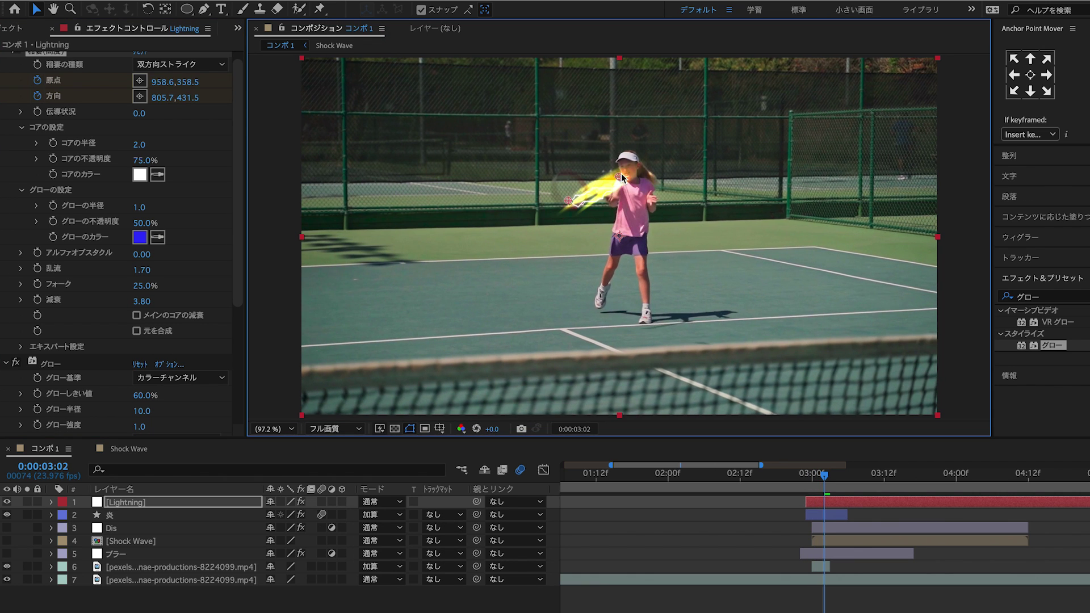
{"action": "key", "text": "Page_Down"}
{"action": "left_click_drag", "start_coordinate": [588, 200], "coordinate": [694, 121]}
{"action": "key", "text": "Page_Down"}
{"action": "key", "text": "space"}
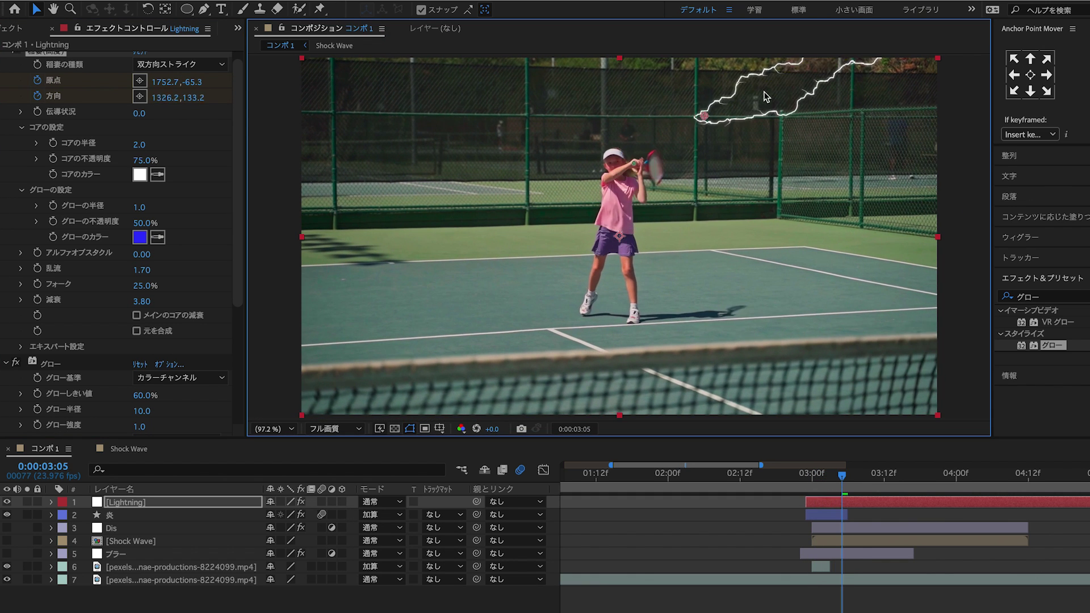
{"action": "left_click", "coordinate": [800, 475]}
{"action": "left_click_drag", "start_coordinate": [802, 481], "coordinate": [839, 484]}
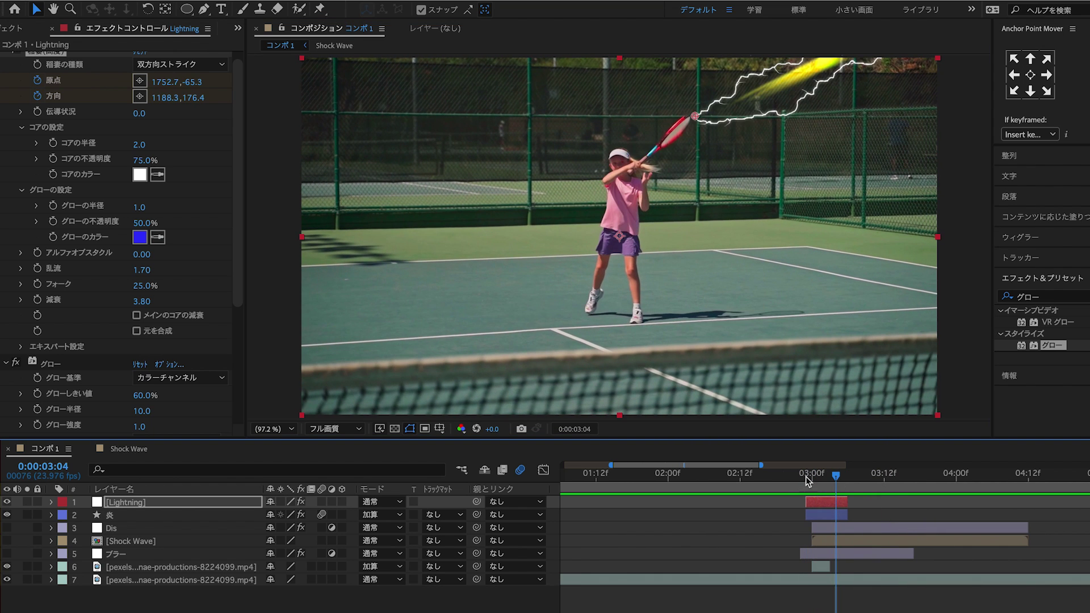
Lower the lightning's Decay to 0.55 and Turbulence to 2.35
{"action": "scroll", "coordinate": [107, 345], "scroll_direction": "down", "scroll_amount": 2}
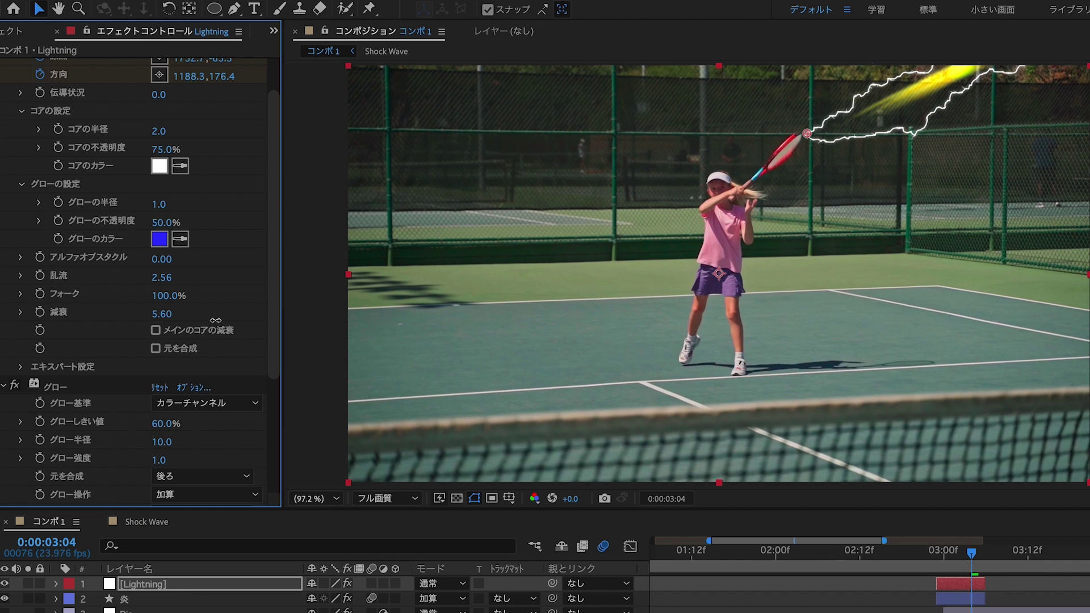
{"action": "left_click_drag", "start_coordinate": [215, 321], "coordinate": [74, 388]}
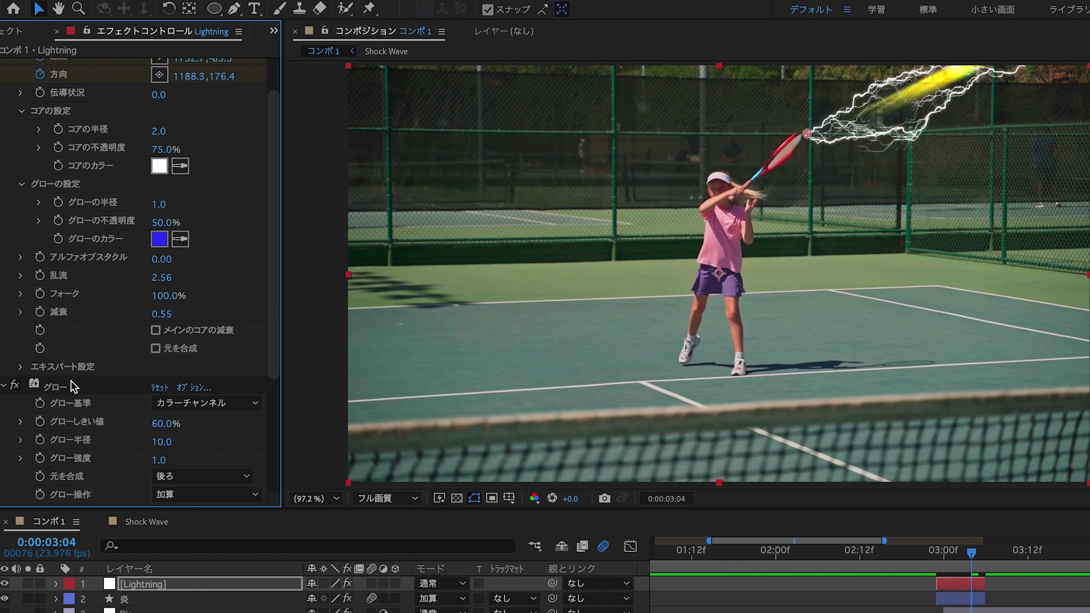
{"action": "left_click_drag", "start_coordinate": [166, 277], "coordinate": [166, 277]}
{"action": "left_click_drag", "start_coordinate": [93, 289], "coordinate": [23, 309]}
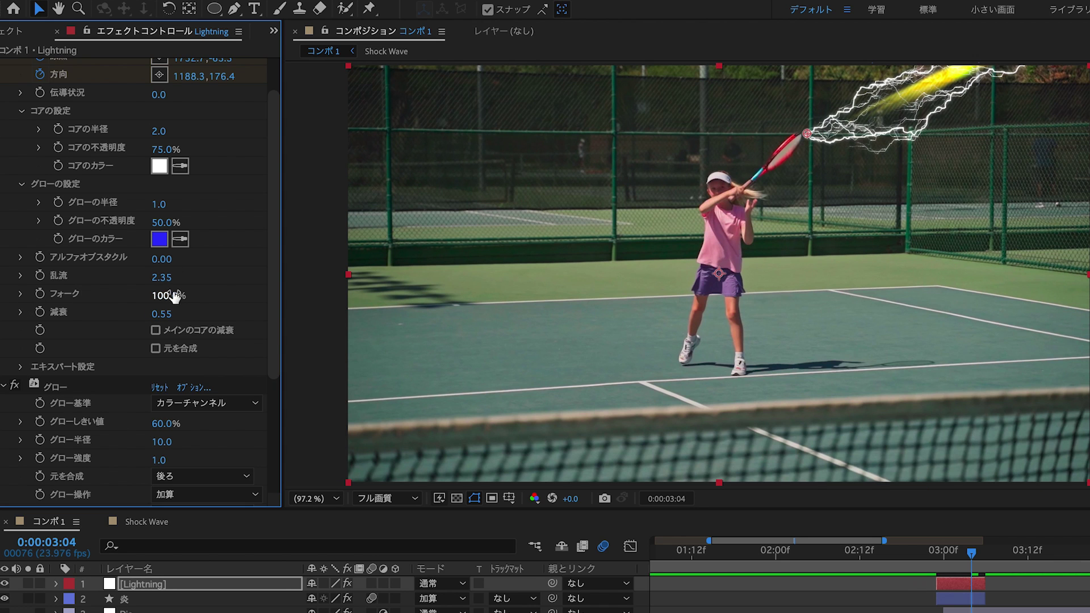
{"action": "left_click", "coordinate": [932, 558]}
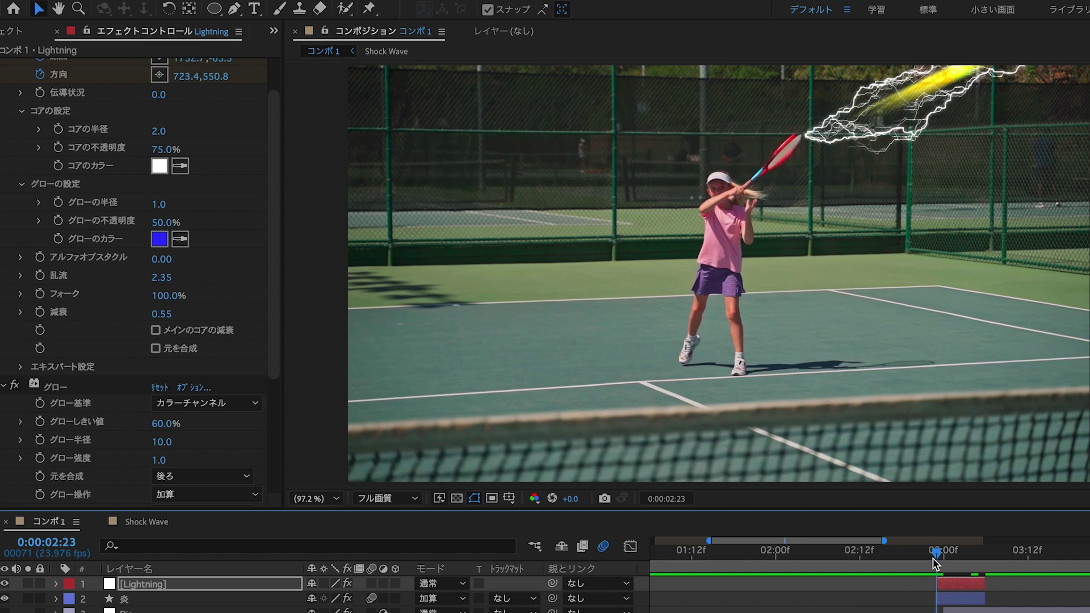
Set the lightning Glow's threshold to 0% at the racket impact frame
{"action": "key", "text": "space"}
{"action": "left_click_drag", "start_coordinate": [932, 558], "coordinate": [965, 574]}
{"action": "scroll", "coordinate": [120, 253], "scroll_direction": "down", "scroll_amount": 5}
{"action": "left_click", "coordinate": [165, 305]}
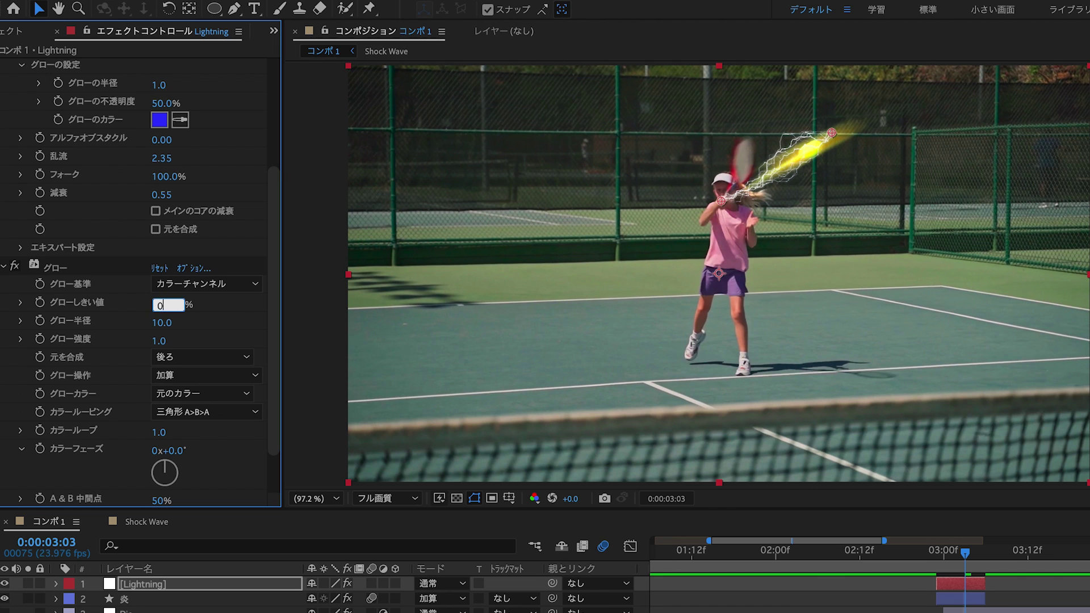
{"action": "key", "text": "Return"}
Switch Glow Colors to A & B with orange for Color A and sampled pale yellow for B
{"action": "scroll", "coordinate": [120, 348], "scroll_direction": "down", "scroll_amount": 2}
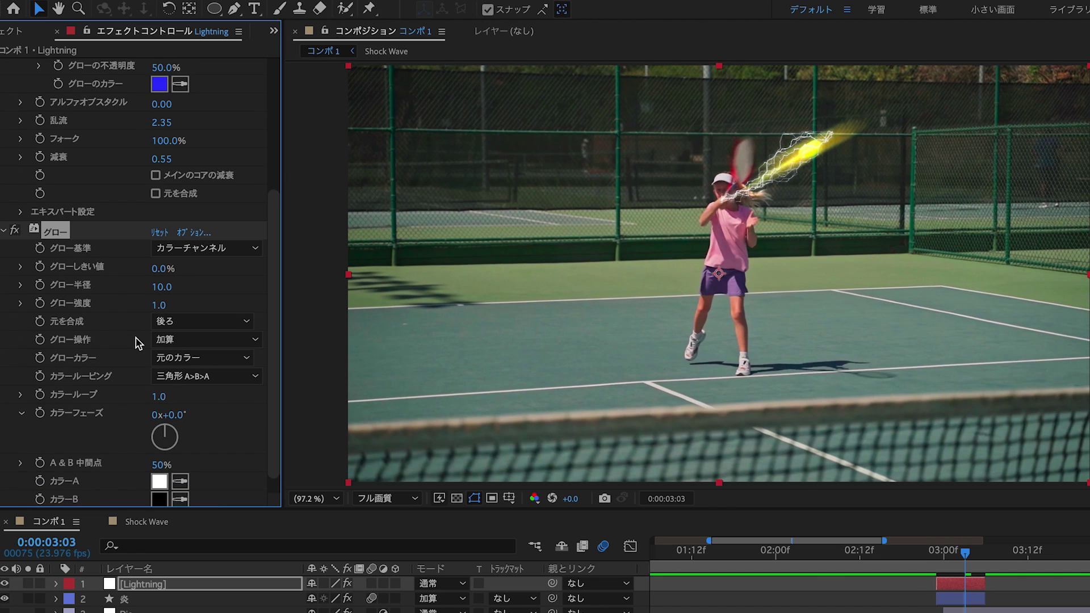
{"action": "left_click", "coordinate": [170, 337]}
{"action": "left_click", "coordinate": [171, 369]}
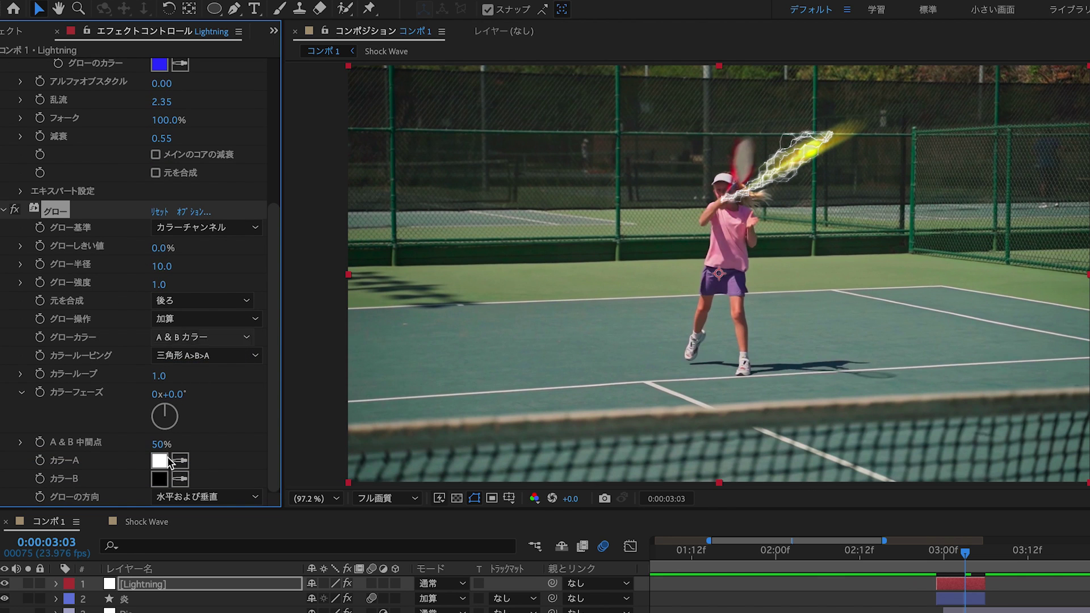
{"action": "left_click", "coordinate": [159, 461]}
{"action": "left_click_drag", "start_coordinate": [521, 511], "coordinate": [516, 542]}
{"action": "left_click_drag", "start_coordinate": [467, 436], "coordinate": [500, 392]}
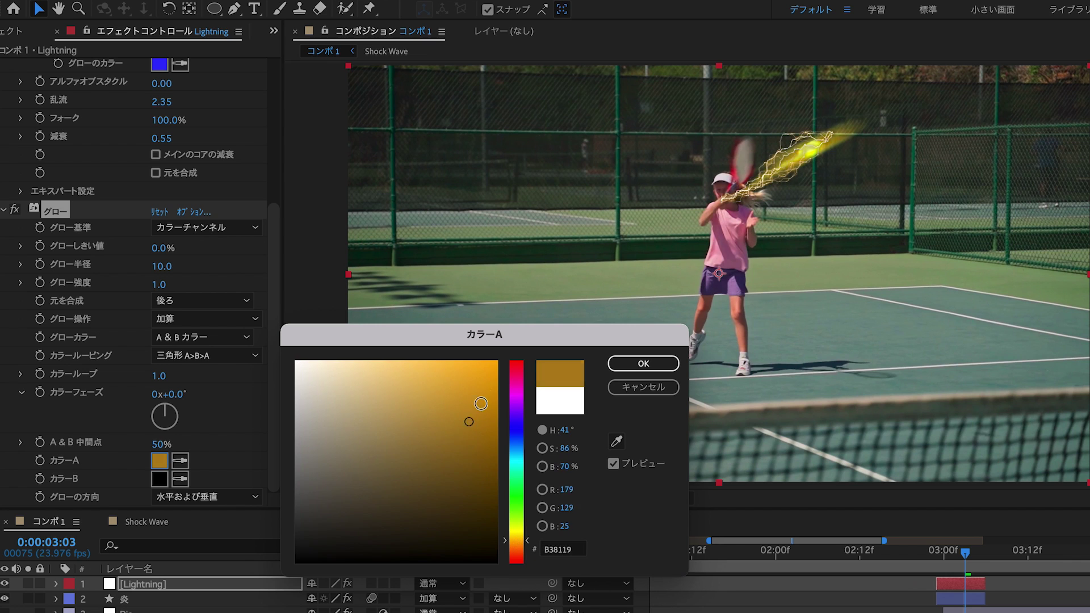
{"action": "left_click", "coordinate": [638, 363]}
{"action": "left_click", "coordinate": [180, 479]}
{"action": "left_click", "coordinate": [810, 147]}
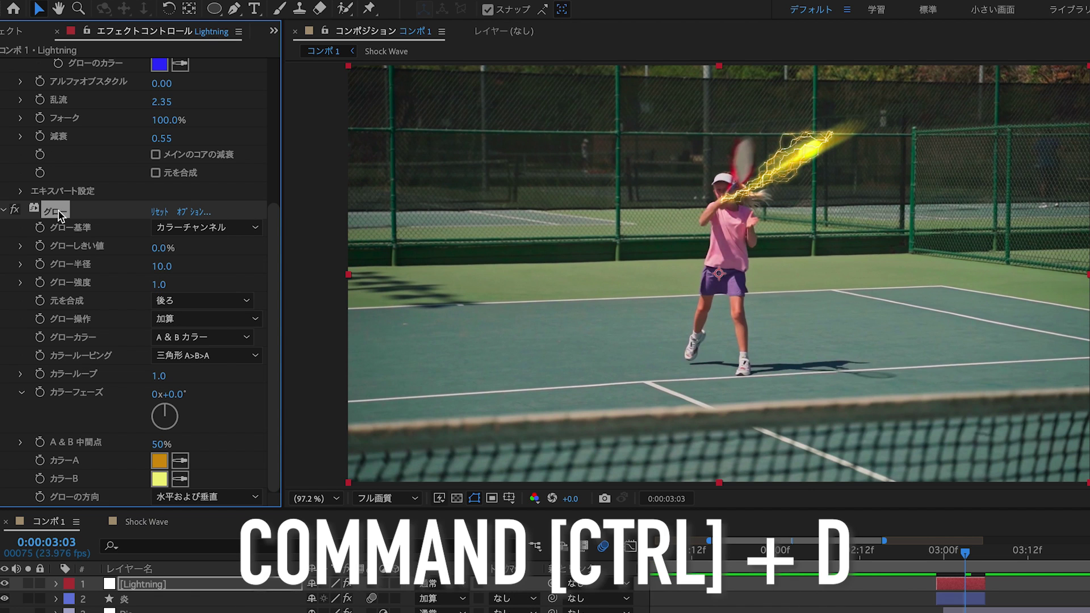
Duplicate the Glow and give Glow 2 radius 50 and intensity 0.3
{"action": "key", "text": "ctrl+d"}
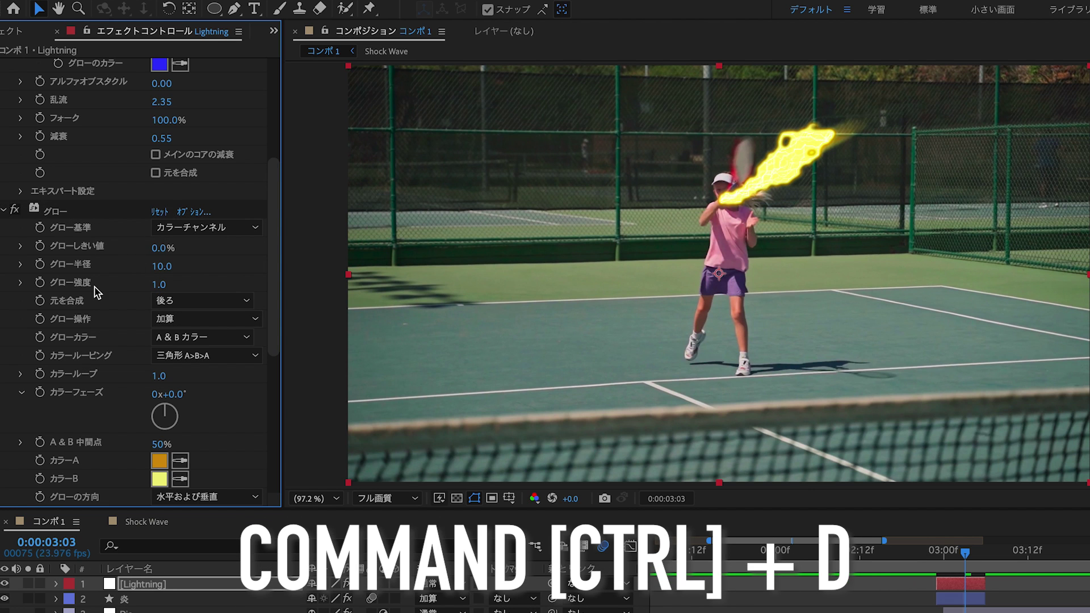
{"action": "scroll", "coordinate": [96, 293], "scroll_direction": "down", "scroll_amount": 4}
{"action": "scroll", "coordinate": [126, 373], "scroll_direction": "down", "scroll_amount": 4}
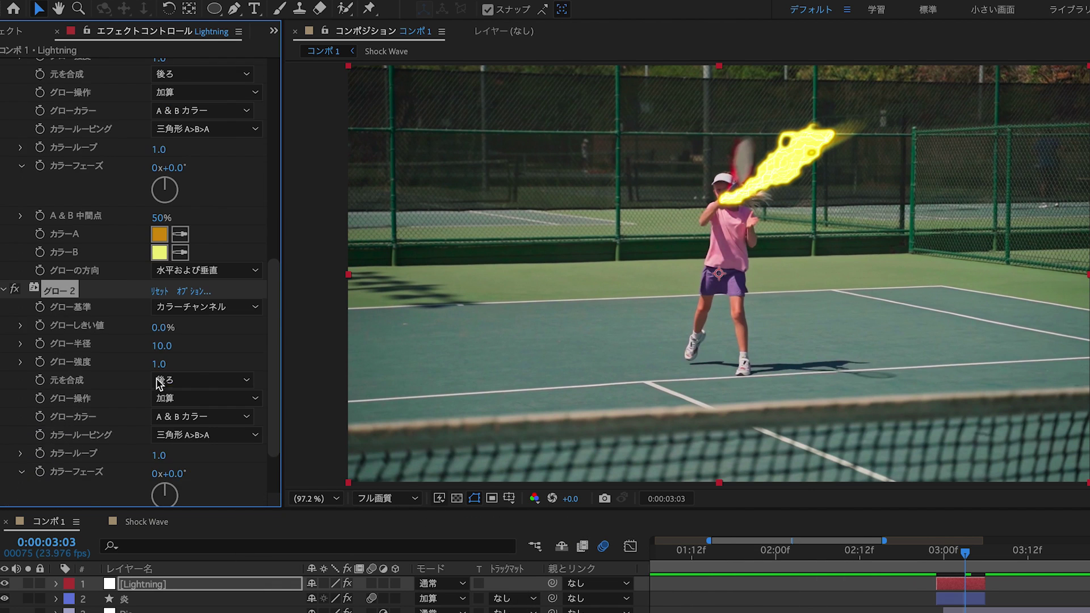
{"action": "left_click", "coordinate": [162, 346]}
{"action": "type", "text": "50"}
{"action": "key", "text": "Return"}
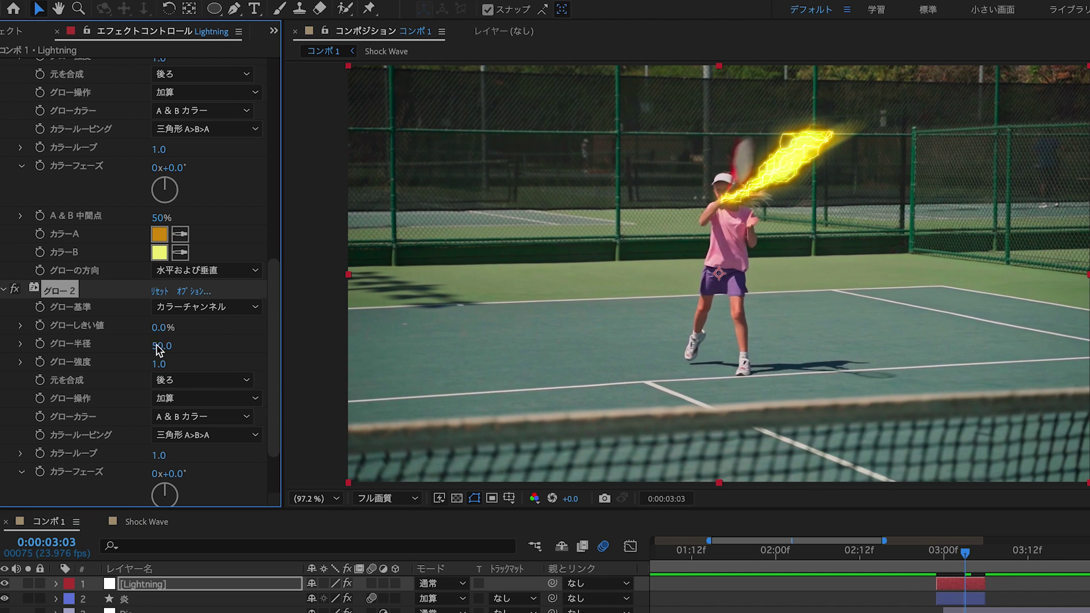
{"action": "left_click", "coordinate": [159, 364]}
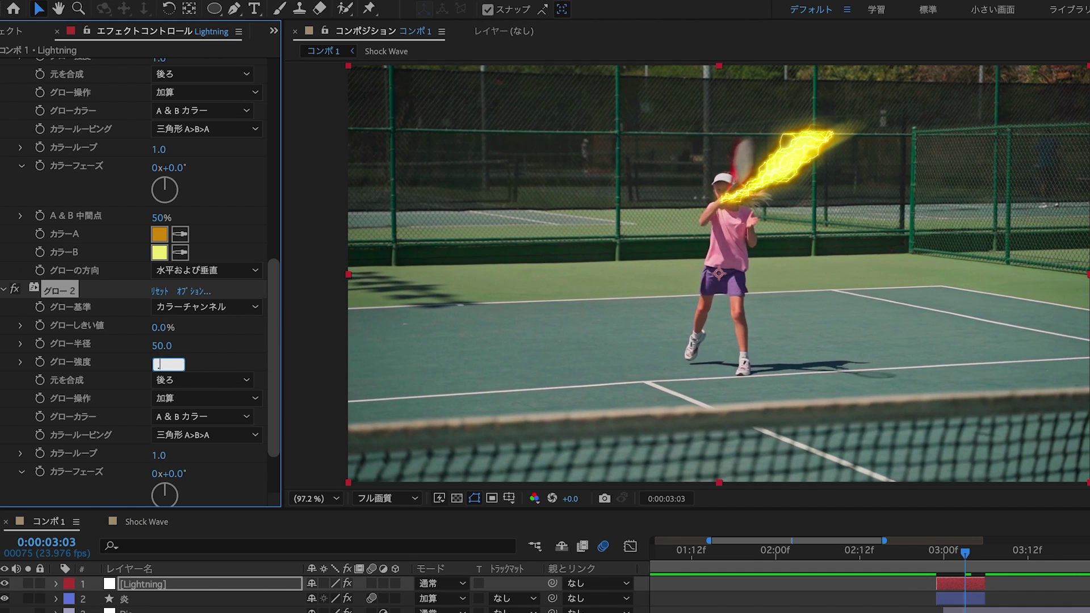
{"action": "type", "text": ".3"}
{"action": "key", "text": "Return"}
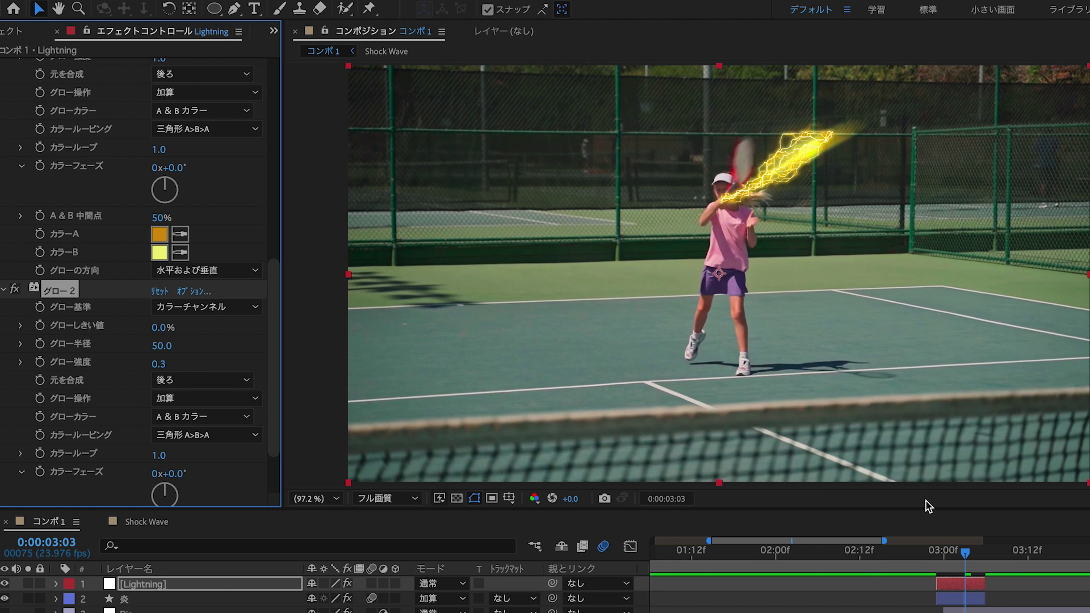
Set the Lightning layer to Add blending and preview the composition
{"action": "left_click", "coordinate": [432, 583]}
{"action": "left_click", "coordinate": [492, 213]}
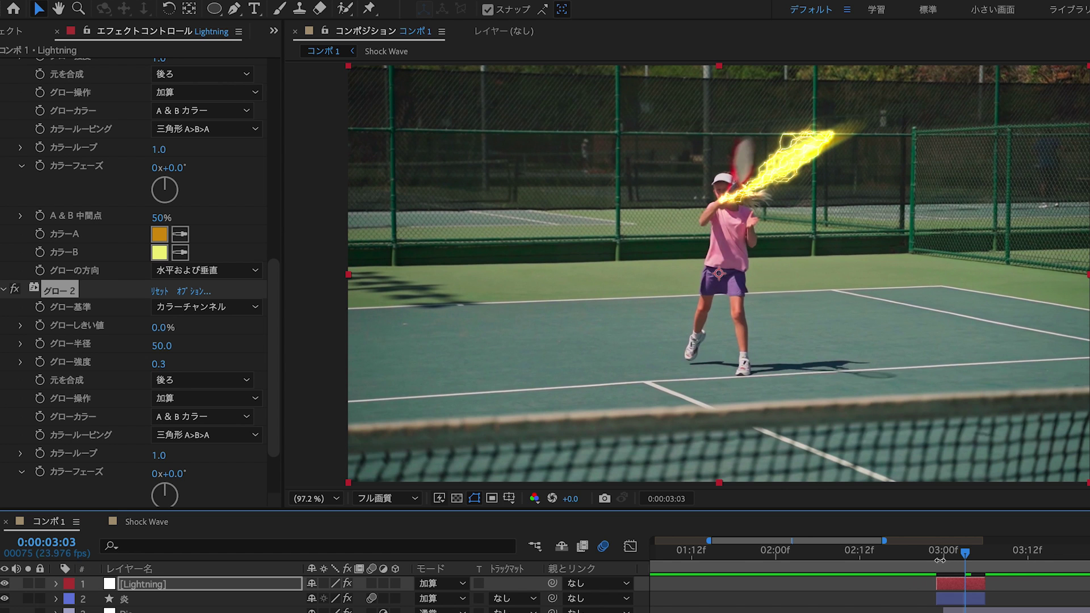
{"action": "key", "text": "space"}
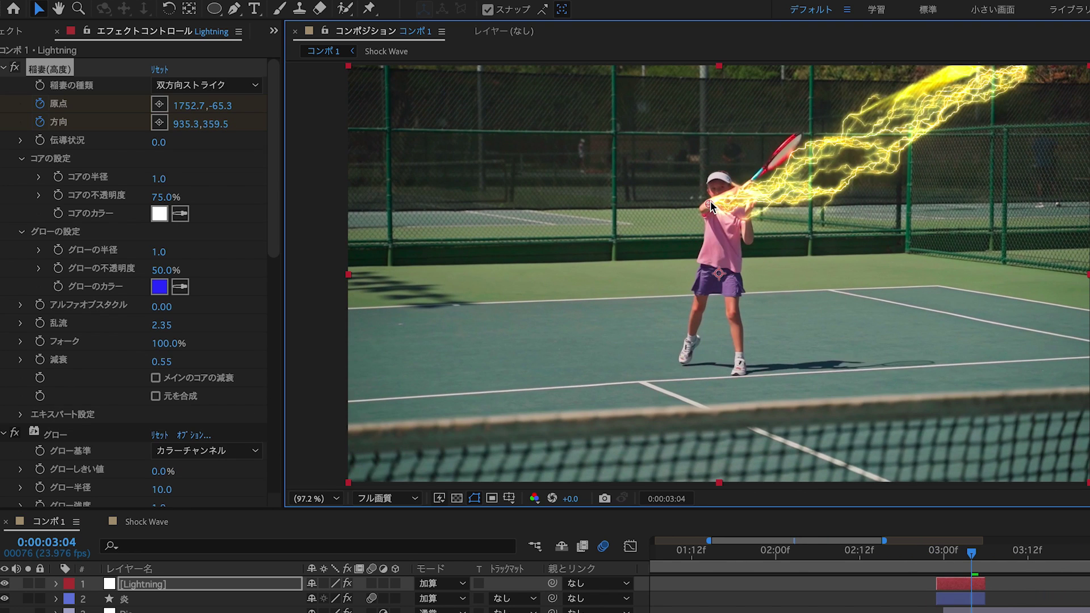
{"action": "key", "text": "space"}
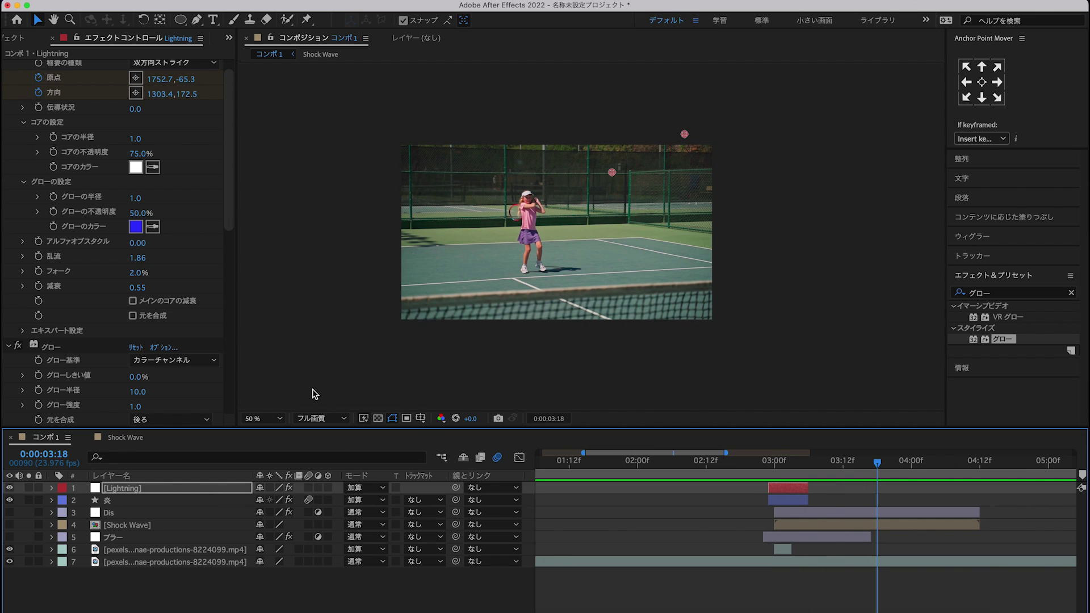
Set the viewer magnification to Fit and select the bottom tennis footage layer
{"action": "left_click", "coordinate": [264, 418]}
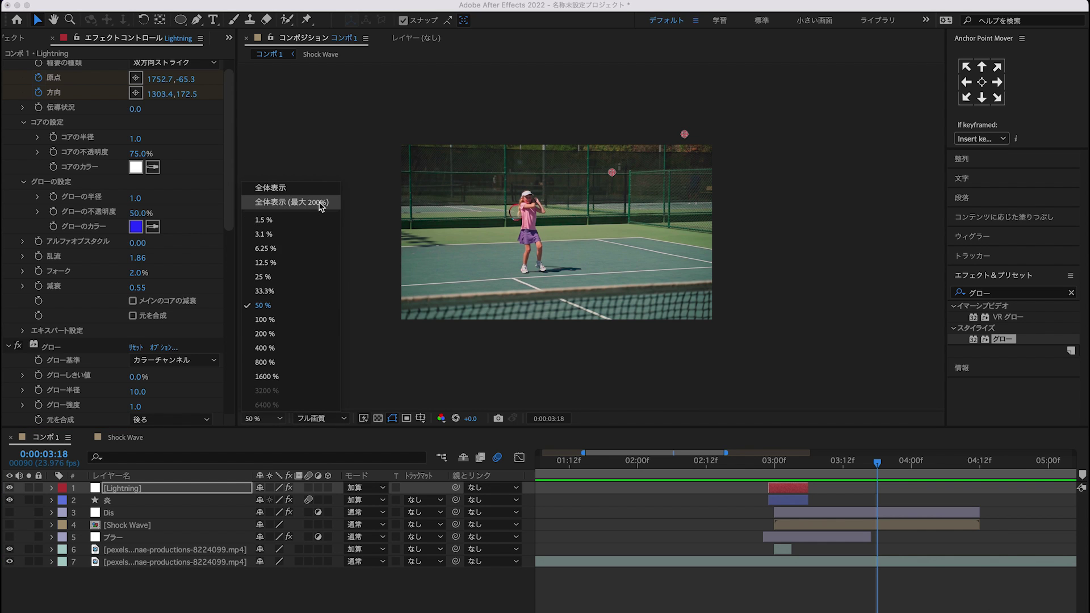
{"action": "left_click", "coordinate": [321, 204]}
{"action": "left_click", "coordinate": [738, 563]}
Create a white solid named Particle, then filter Effects & Presets for 'particle'
{"action": "key", "text": "ctrl+y"}
{"action": "type", "text": "Parti"}
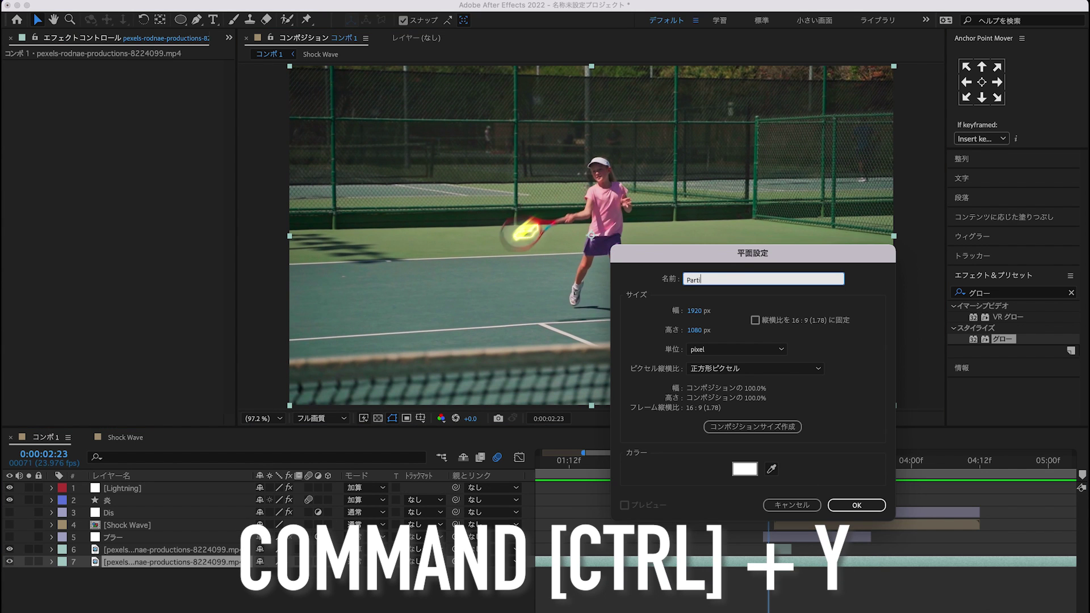
{"action": "type", "text": "cle"}
{"action": "key", "text": "Return"}
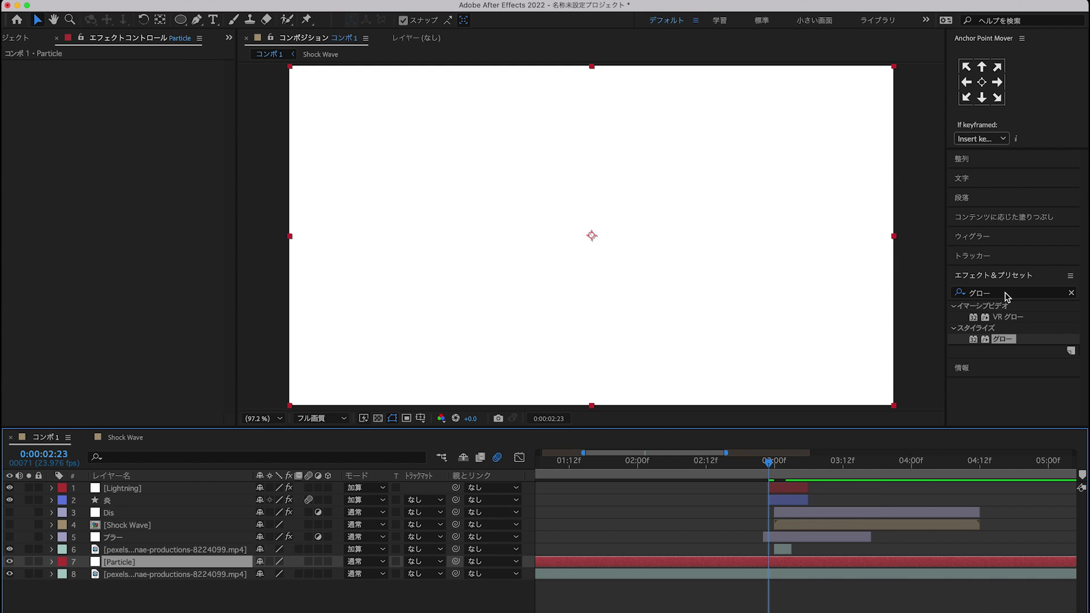
{"action": "key", "text": "ctrl+5"}
{"action": "type", "text": "partic"}
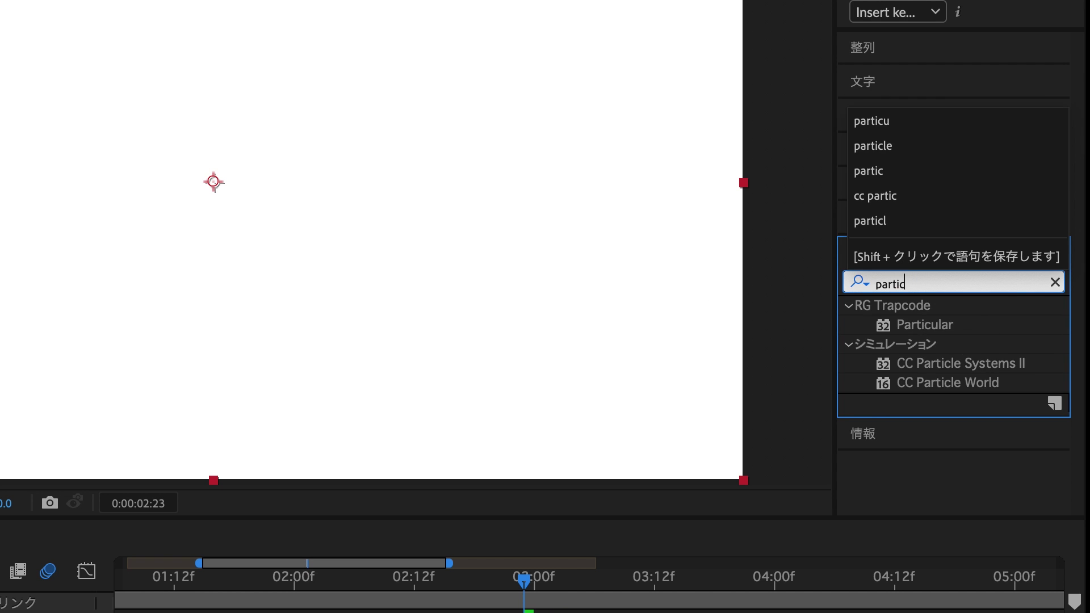
{"action": "type", "text": "le"}
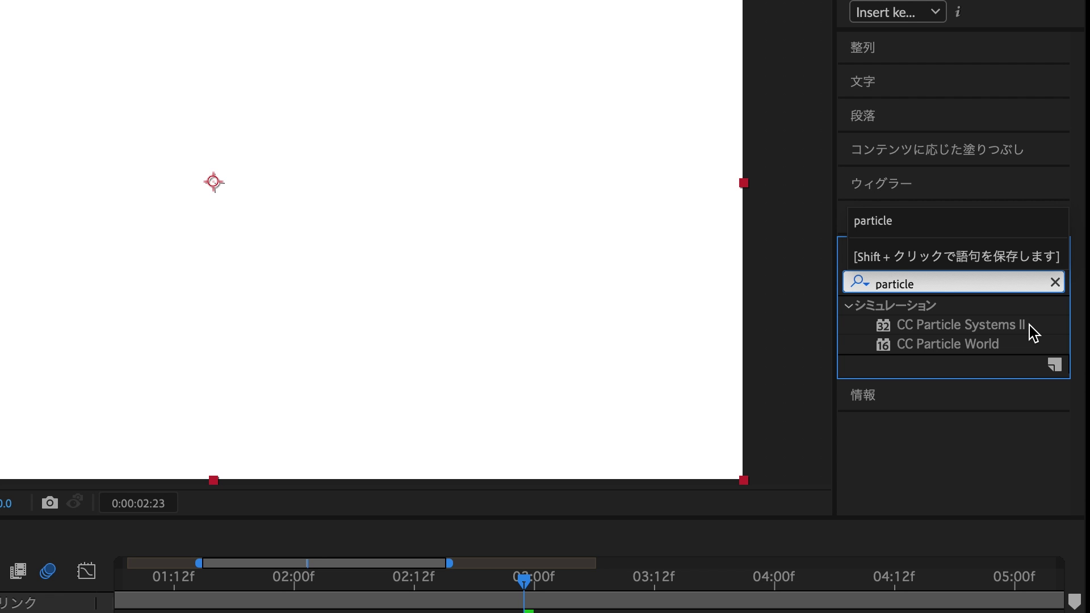
Apply CC Particle Systems II from the Simulation category to the Particle solid
{"action": "double_click", "coordinate": [1032, 332]}
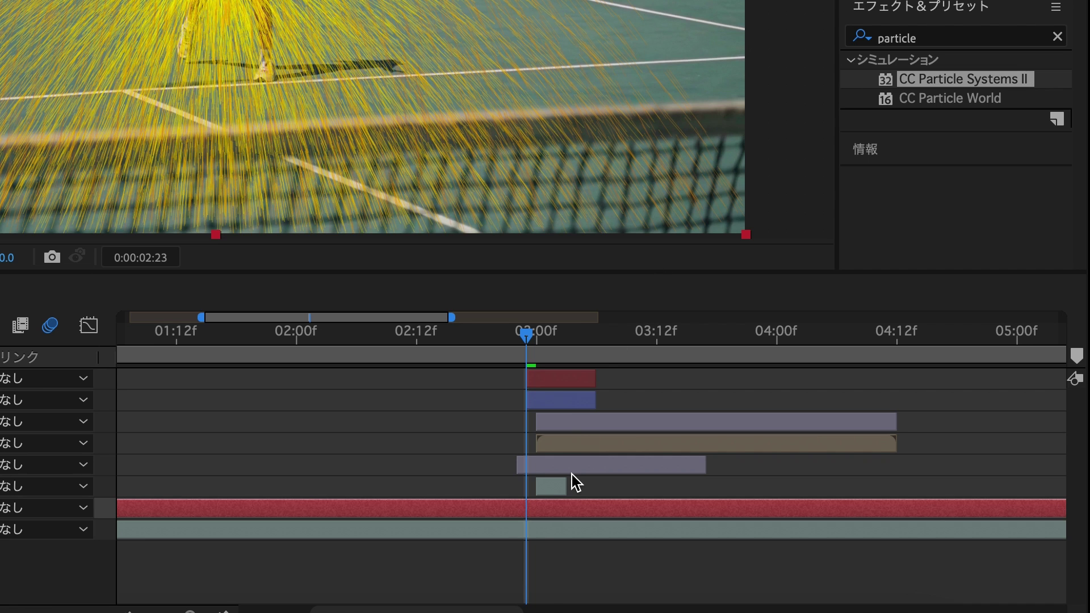
Trim the Particle layer to start at the racket impact, move it to the top, and shift it one frame earlier
{"action": "key", "text": "bracketleft"}
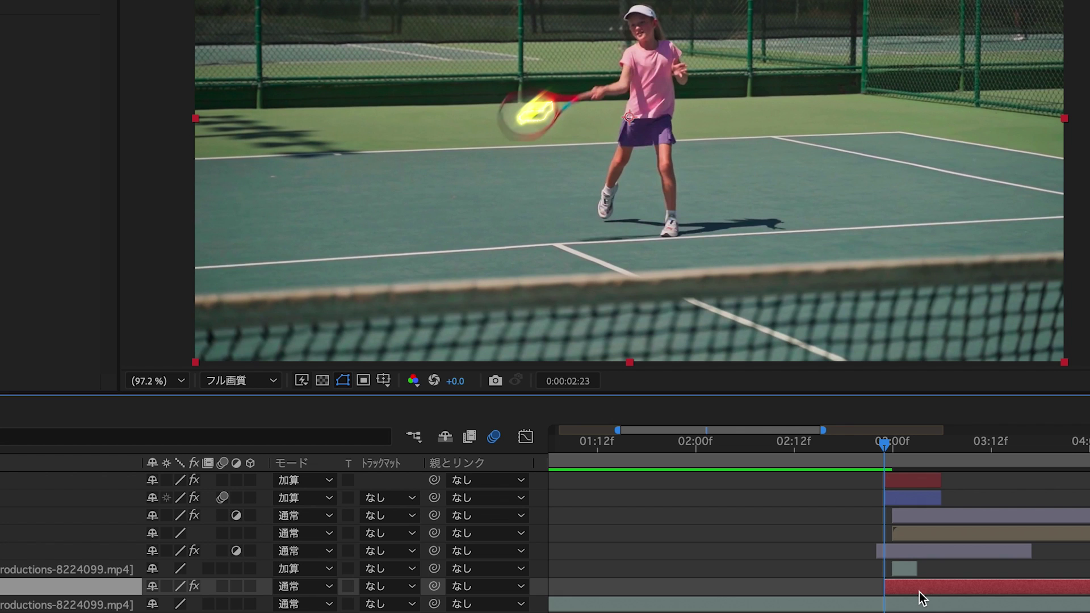
{"action": "key", "text": "ctrl+shift+bracketright"}
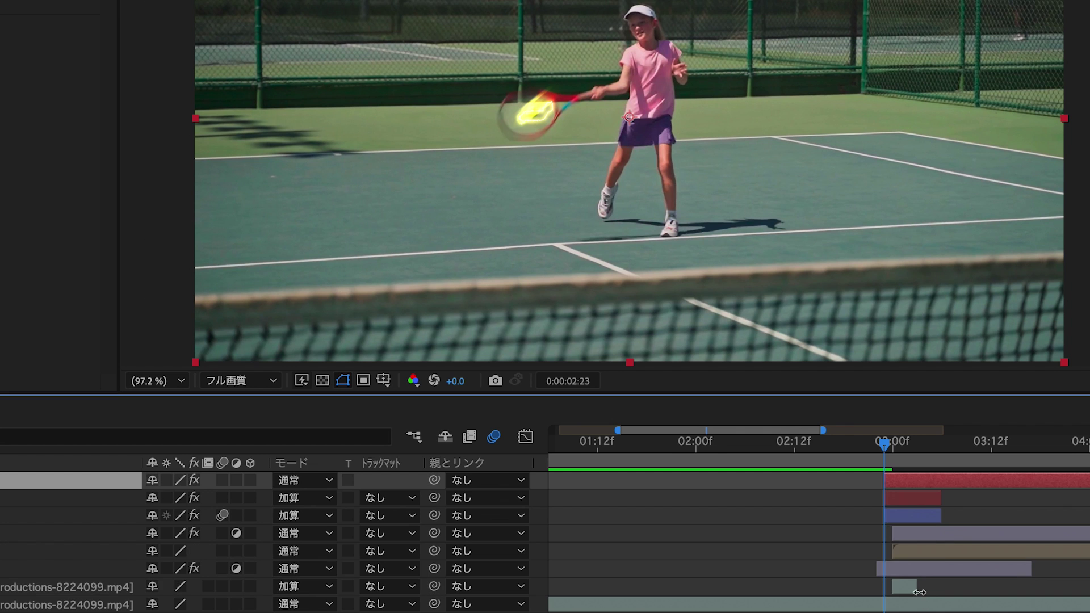
{"action": "key", "text": "equal"}
{"action": "left_click_drag", "start_coordinate": [922, 479], "coordinate": [905, 482]}
Keyframe Birth Rate at 3:00, then start editing Birth Rate one frame later
{"action": "left_click_drag", "start_coordinate": [850, 451], "coordinate": [1085, 446]}
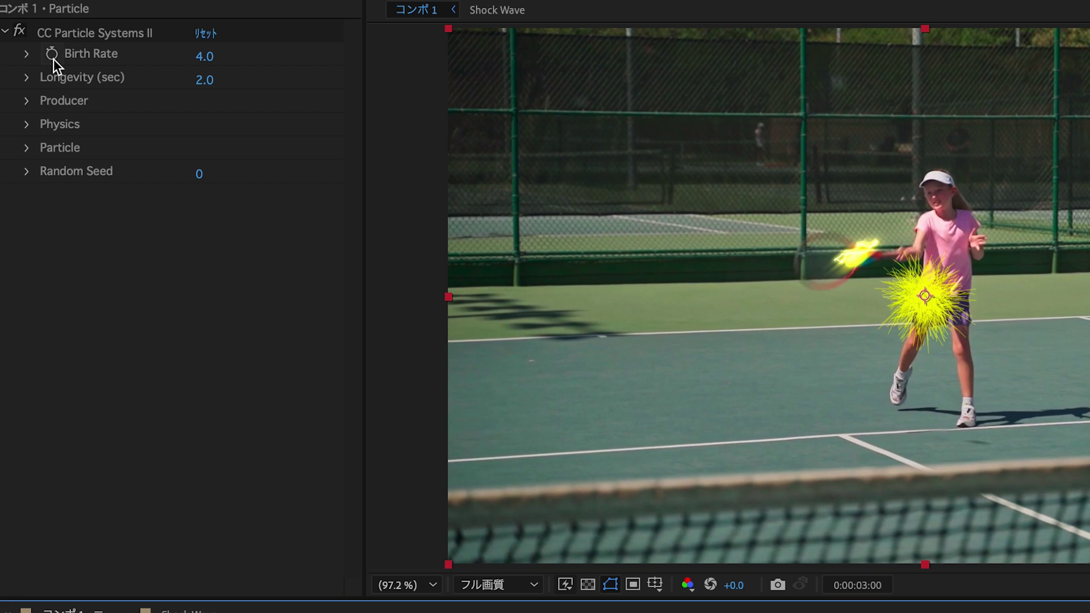
{"action": "left_click", "coordinate": [57, 30]}
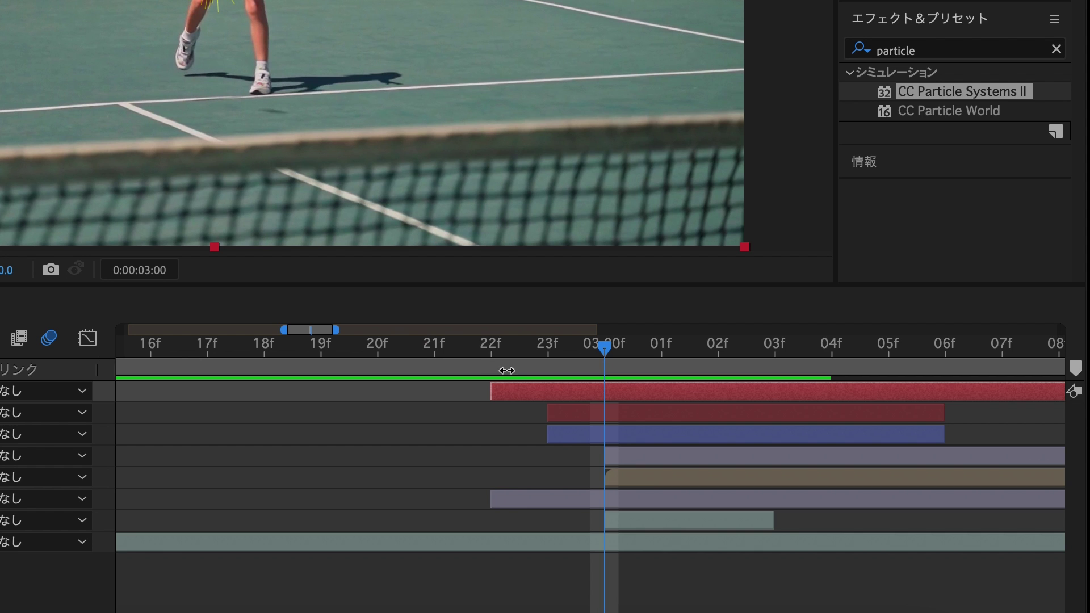
{"action": "left_click", "coordinate": [516, 393]}
{"action": "key", "text": "u"}
{"action": "key", "text": "Page_Down"}
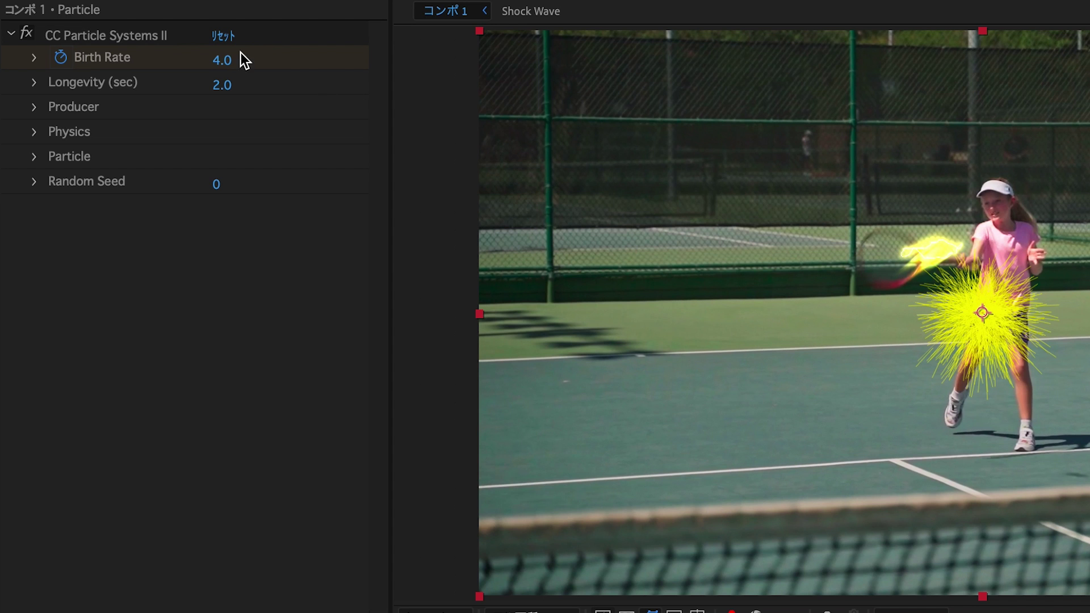
{"action": "left_click", "coordinate": [230, 57]}
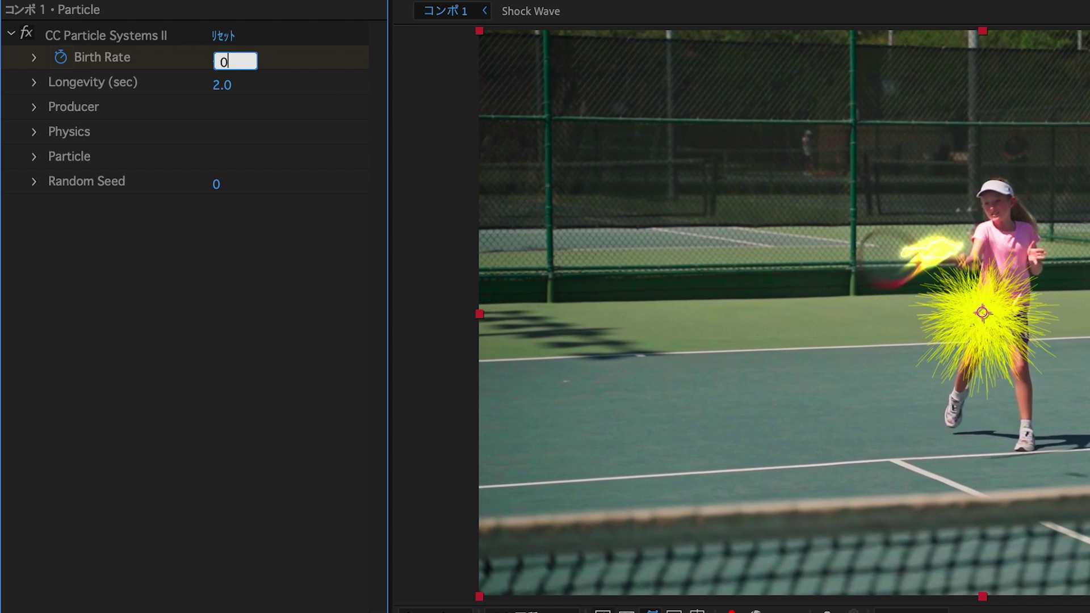
Set Birth Rate to 0, then keyframe Producer Position on the racket at 737, 540
{"action": "key", "text": "Return"}
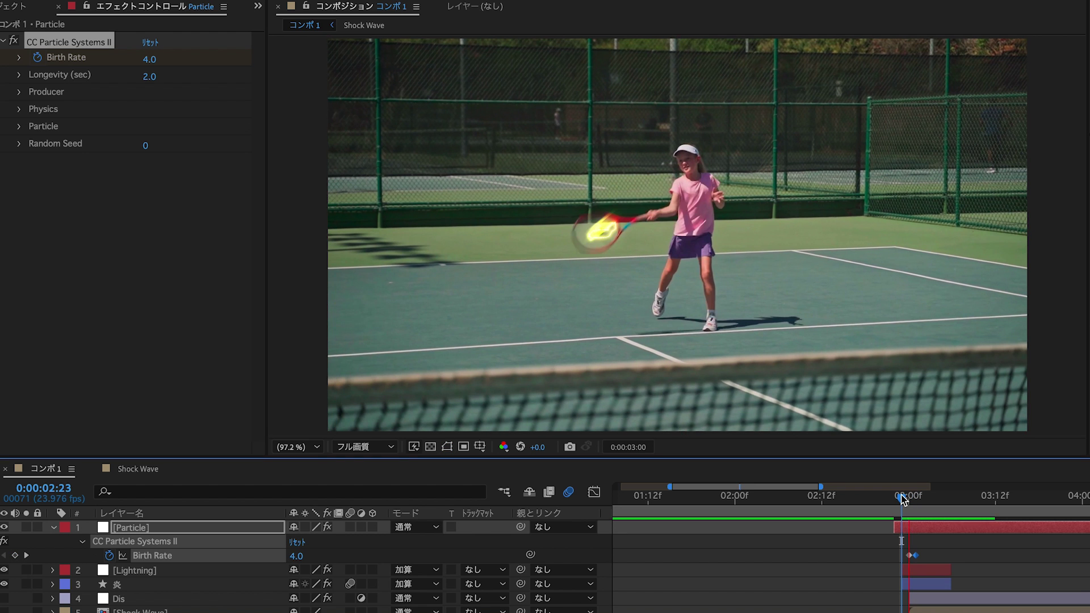
{"action": "left_click_drag", "start_coordinate": [909, 497], "coordinate": [985, 516]}
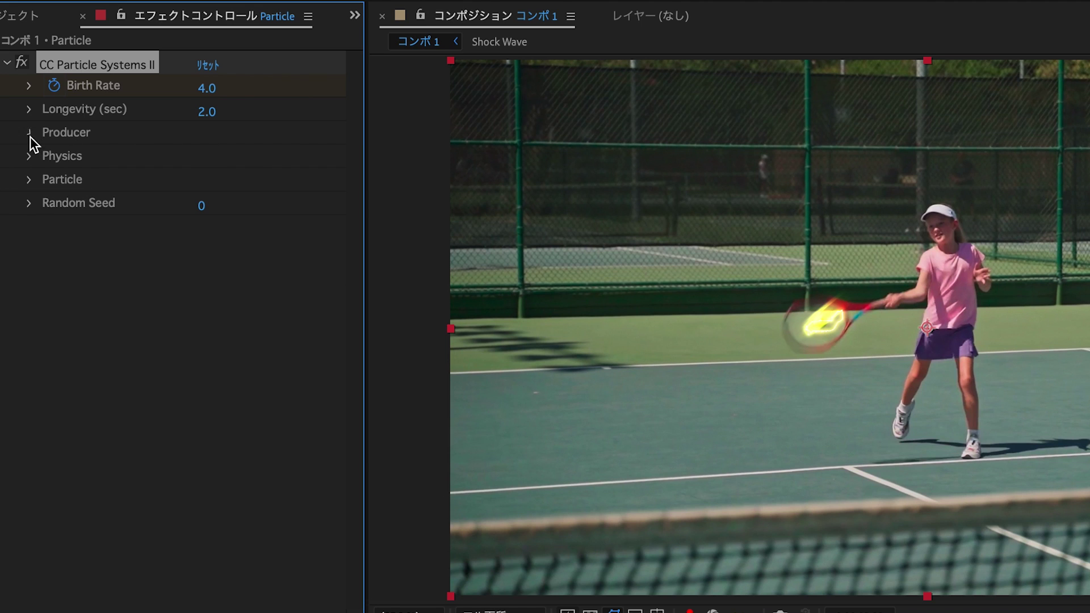
{"action": "left_click", "coordinate": [30, 136]}
{"action": "left_click_drag", "start_coordinate": [234, 169], "coordinate": [25, 180]}
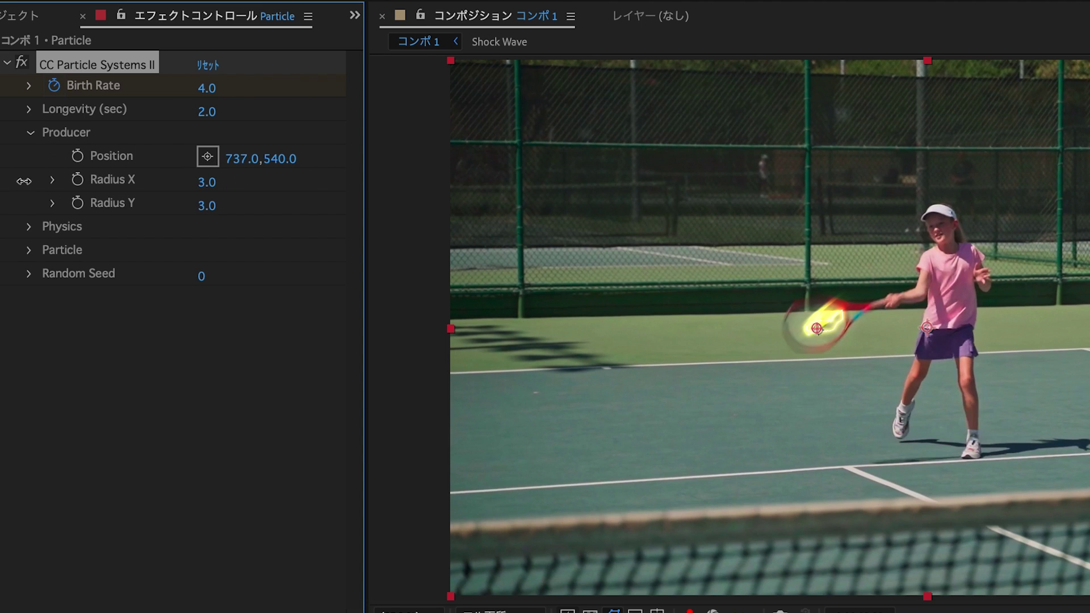
{"action": "left_click", "coordinate": [78, 158]}
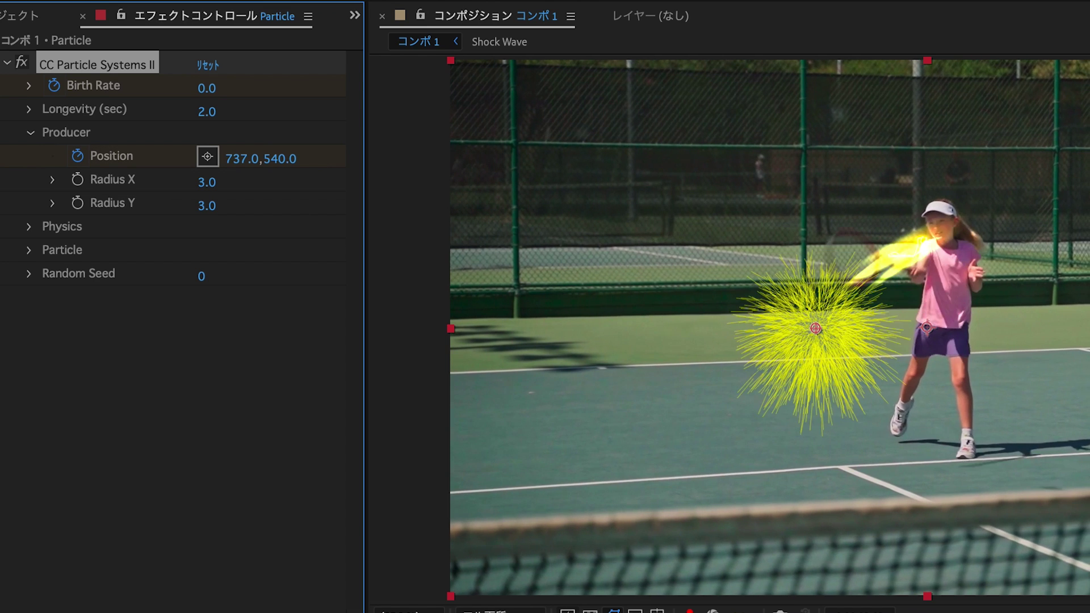
Move the emitter up and right to 1060, 293 to follow the swing
{"action": "left_click_drag", "start_coordinate": [230, 154], "coordinate": [556, 163]}
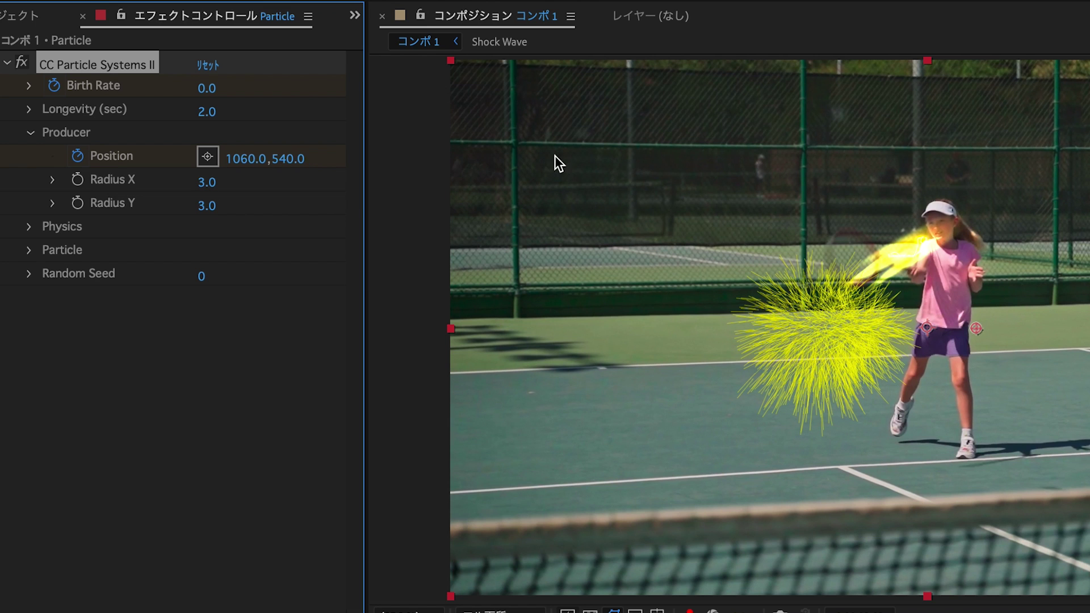
{"action": "left_click_drag", "start_coordinate": [287, 160], "coordinate": [5, 215]}
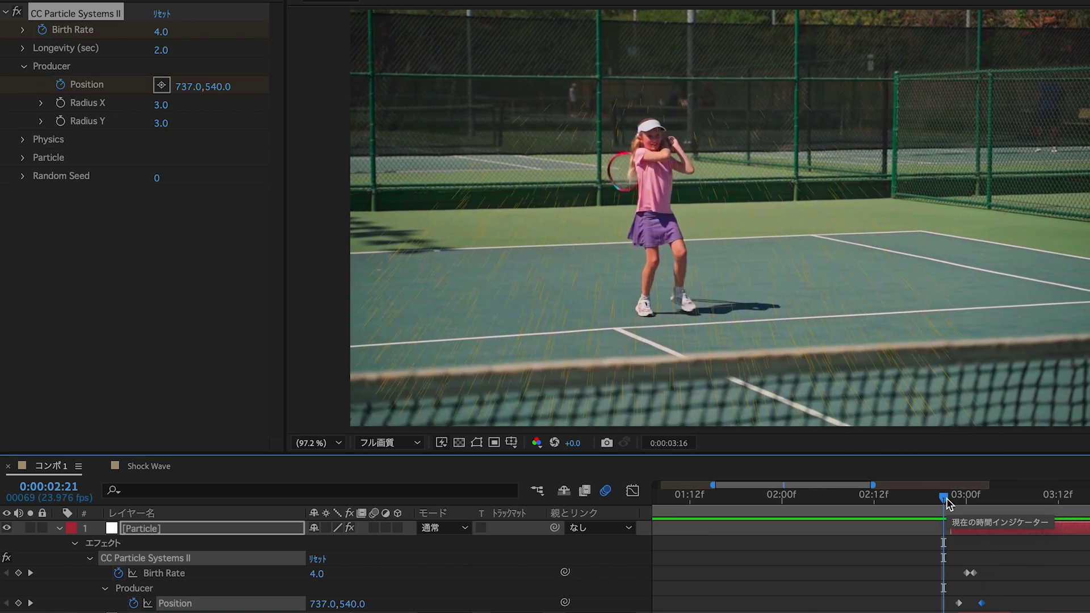
{"action": "mouse_move", "coordinate": [946, 499]}
{"action": "left_mouse_down"}
{"action": "mouse_move", "coordinate": [1012, 503]}
{"action": "mouse_move", "coordinate": [963, 509]}
{"action": "left_mouse_up"}
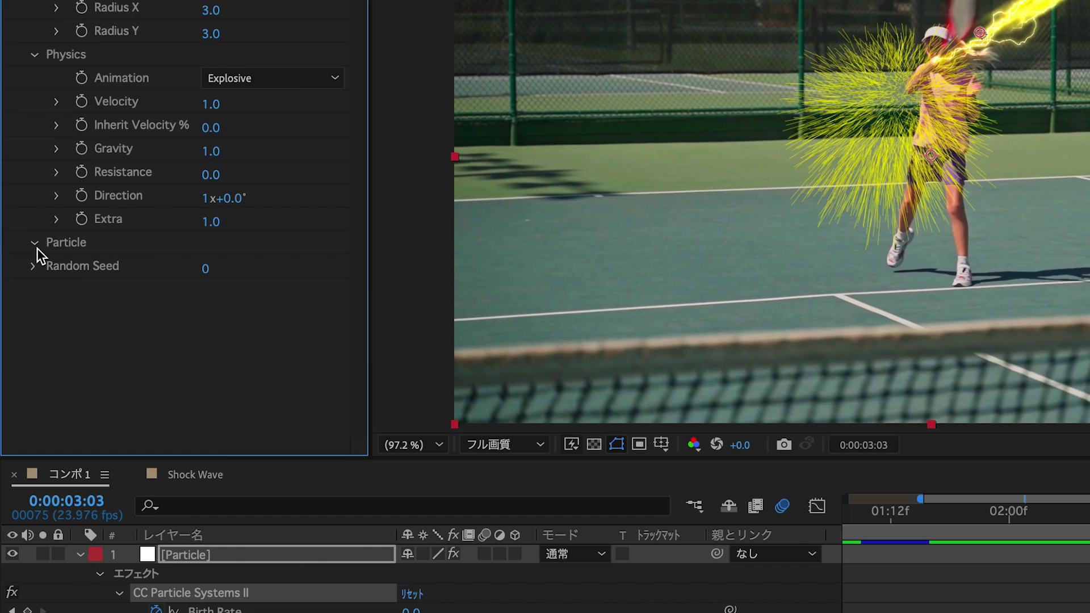
Set Particle Type to Lens Fade with Birth Size 0.05 and Death Size 0
{"action": "left_click", "coordinate": [37, 247]}
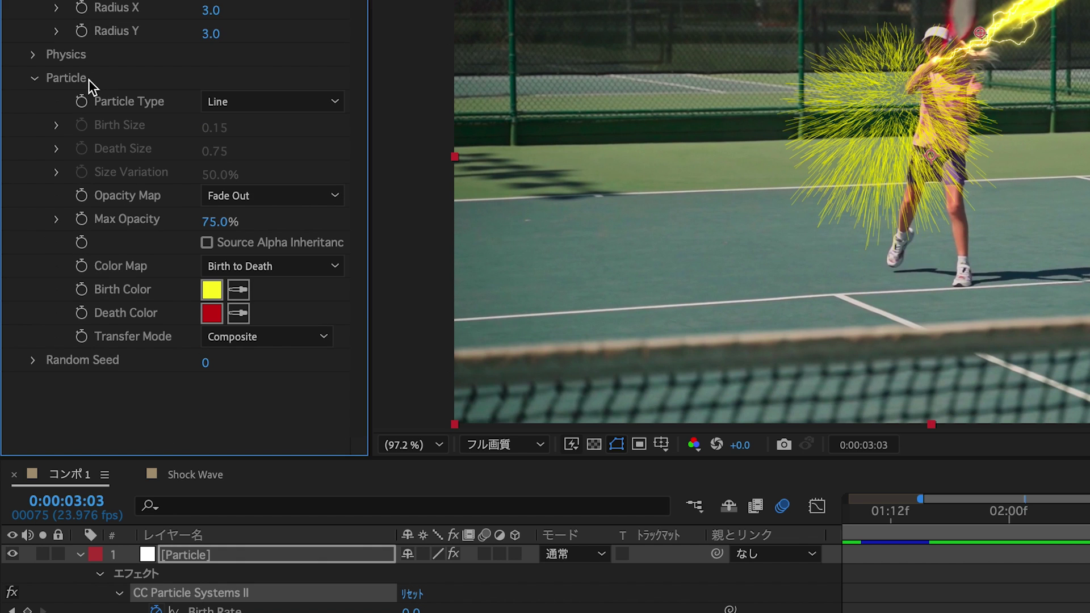
{"action": "left_click", "coordinate": [289, 102]}
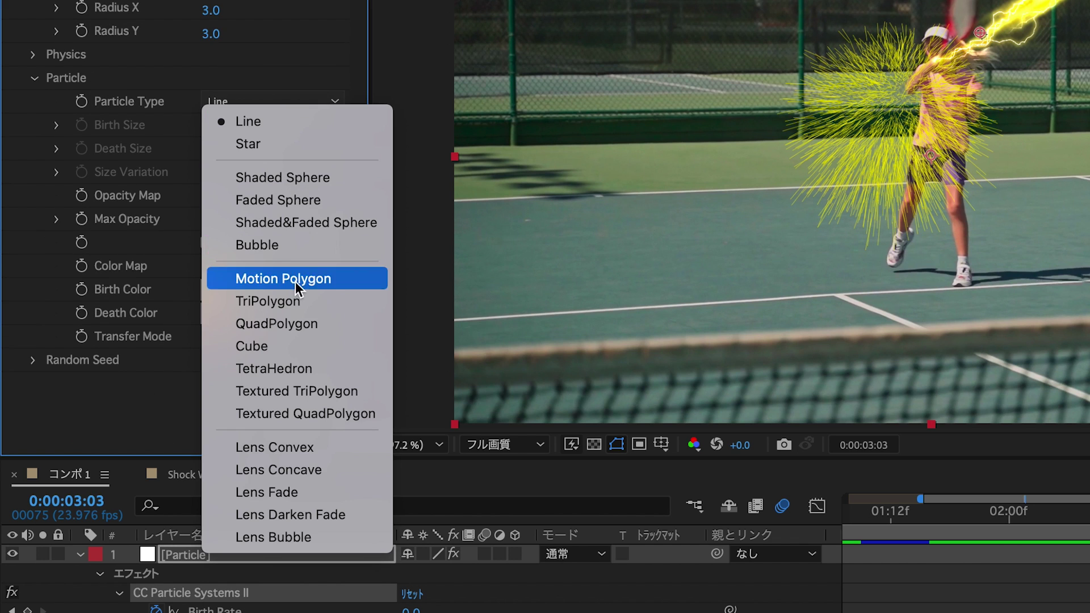
{"action": "left_click", "coordinate": [314, 499]}
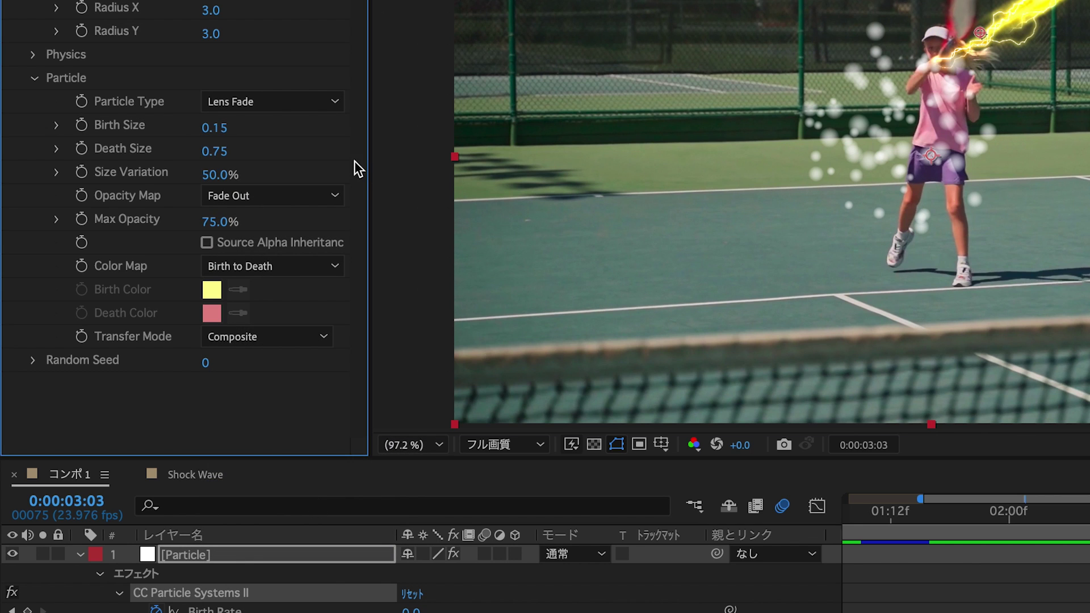
{"action": "left_click", "coordinate": [218, 135]}
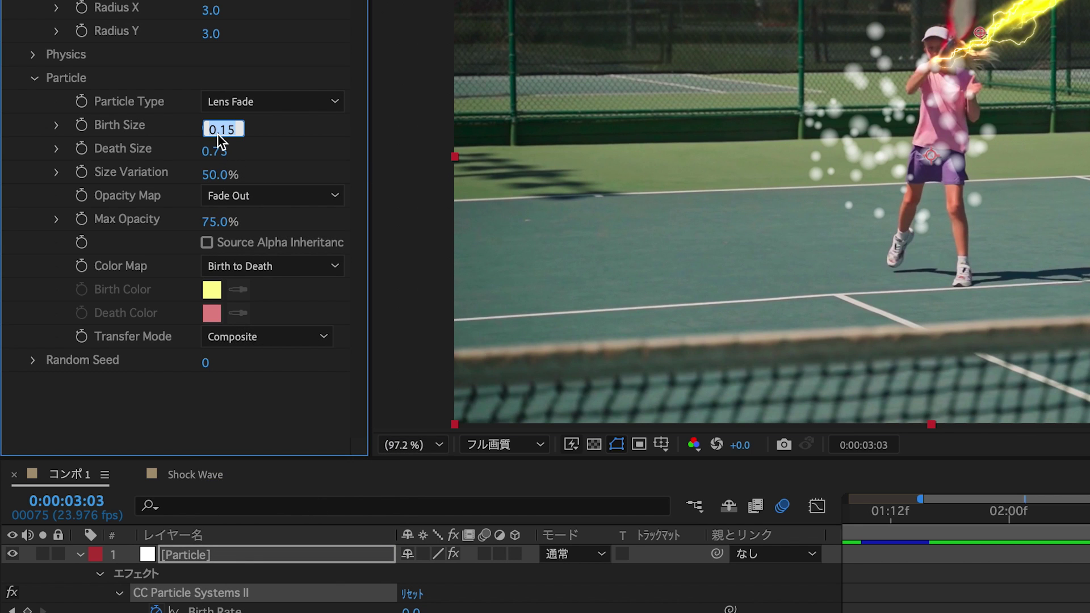
{"action": "type", "text": "."}
{"action": "key", "text": "Return"}
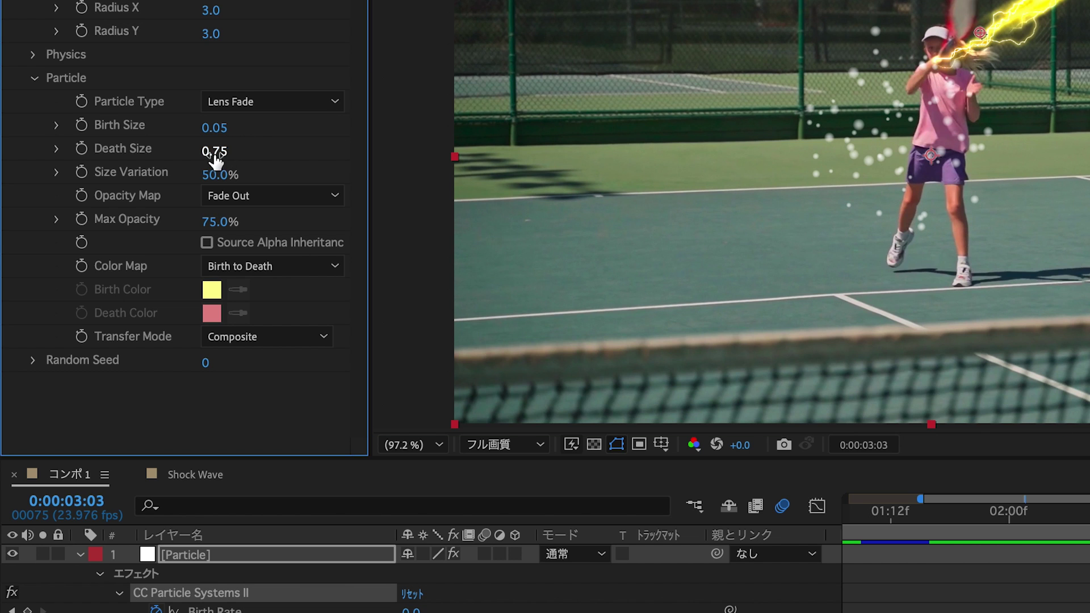
{"action": "type", "text": "0"}
{"action": "key", "text": "Return"}
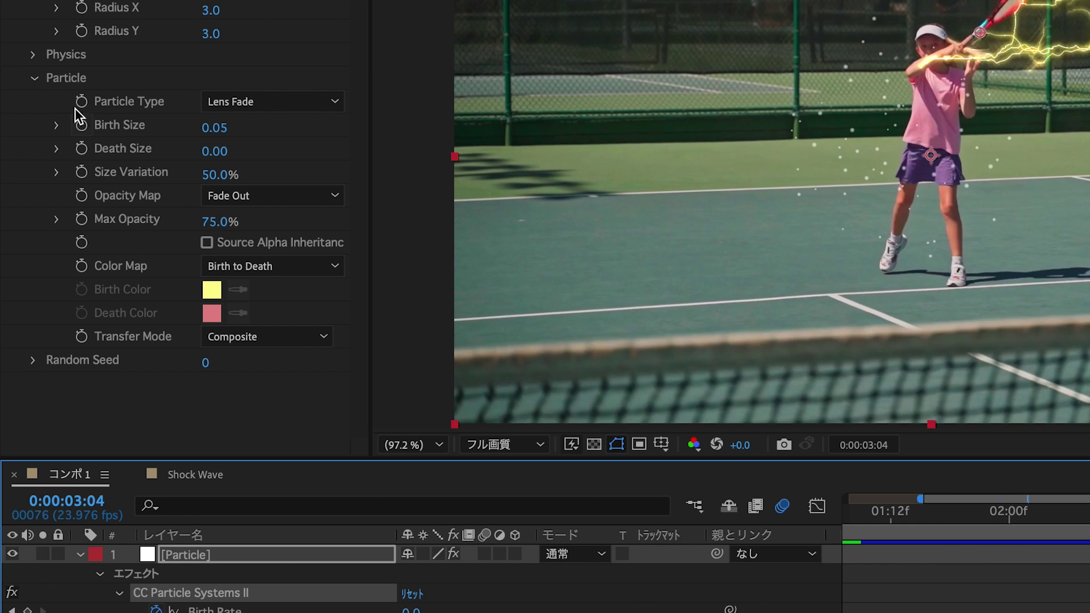
Set the particle Physics Velocity to 0.5 and Gravity to 0.2
{"action": "left_click", "coordinate": [33, 56]}
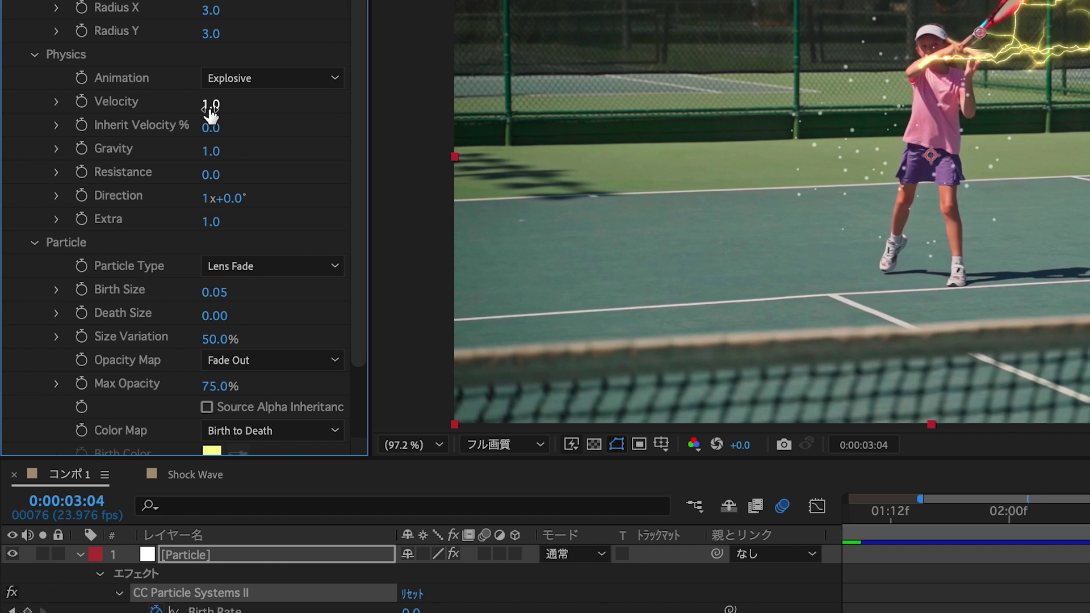
{"action": "left_click_drag", "start_coordinate": [211, 105], "coordinate": [185, 112]}
{"action": "left_click_drag", "start_coordinate": [181, 113], "coordinate": [168, 114]}
{"action": "left_click_drag", "start_coordinate": [212, 152], "coordinate": [145, 167]}
Preview the swing several times to check the sparkle burst
{"action": "key", "text": "space"}
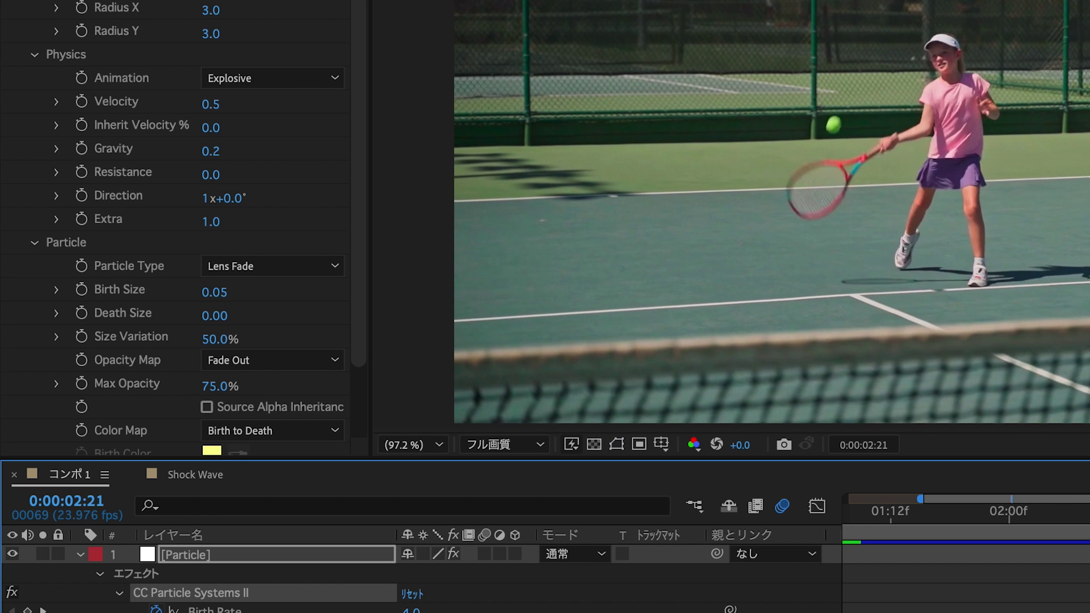
{"action": "key", "text": "space"}
{"action": "key", "text": "space"}
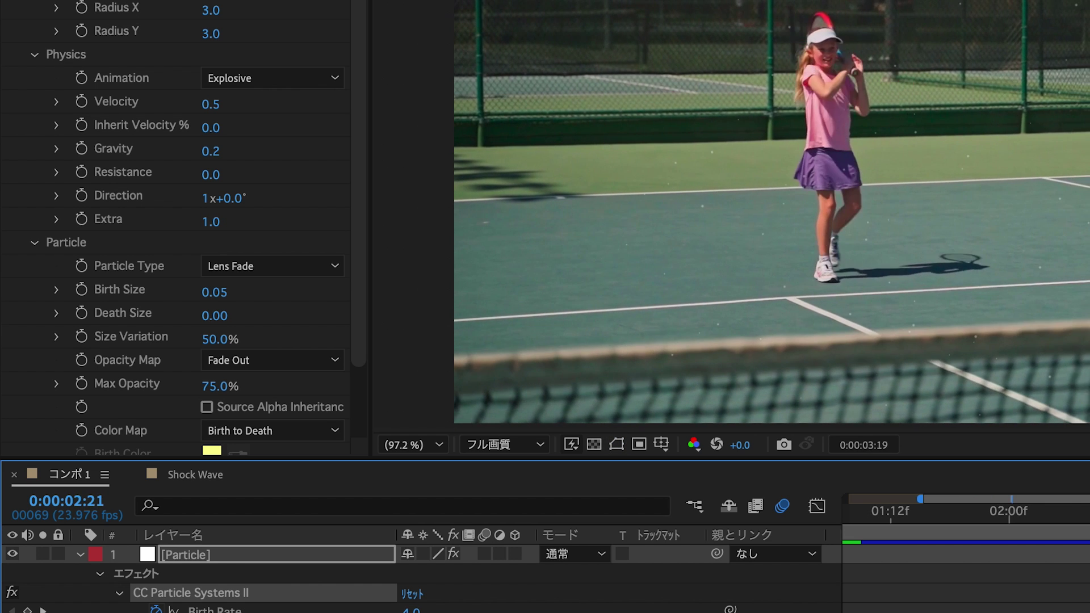
{"action": "key", "text": "space"}
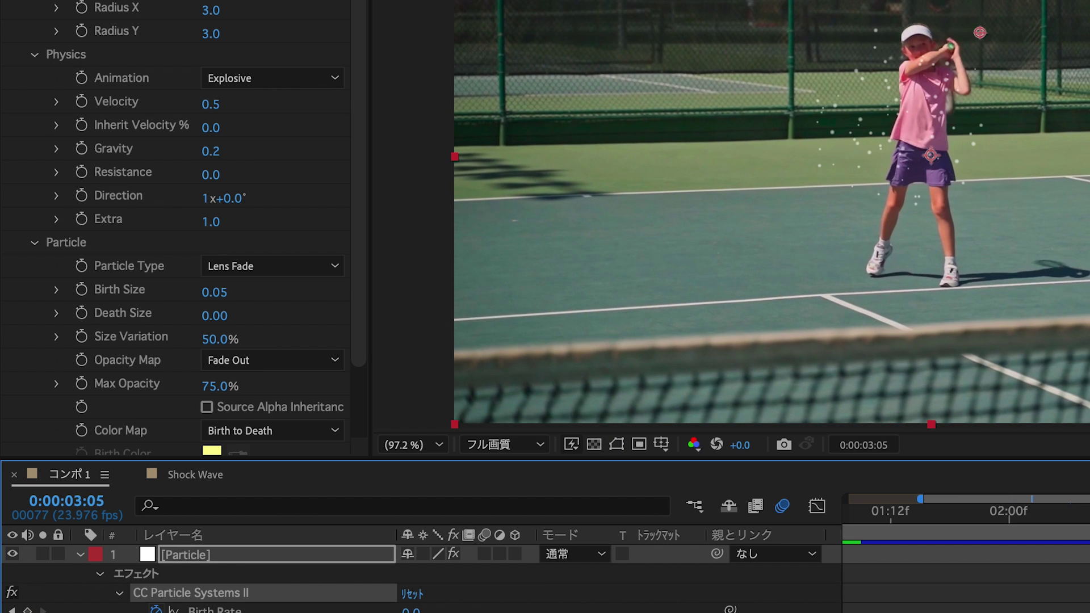
{"action": "key", "text": "space"}
{"action": "key", "text": "space"}
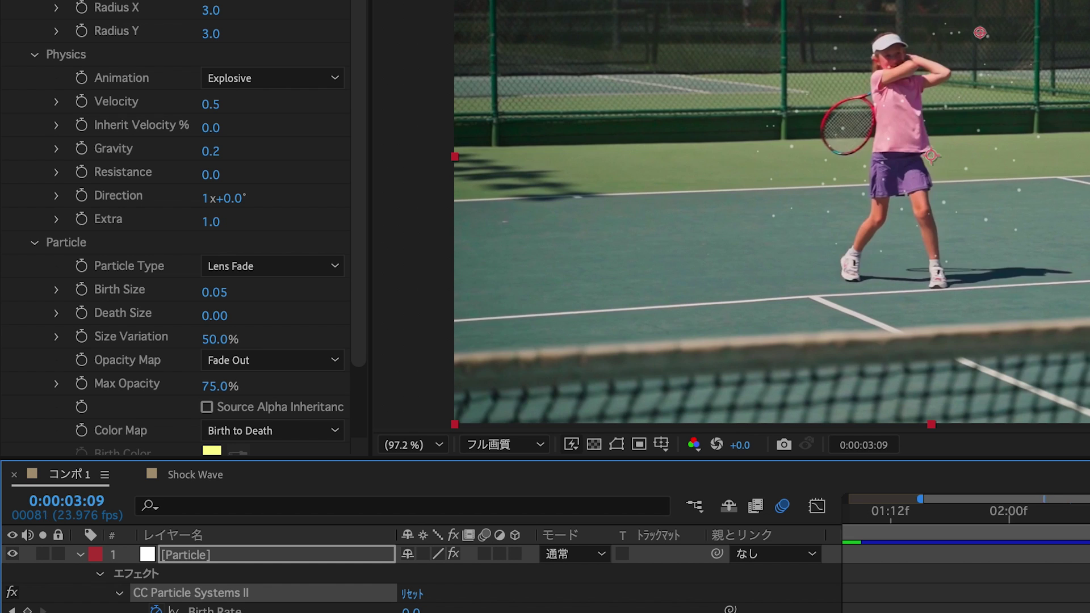
{"action": "key", "text": "space"}
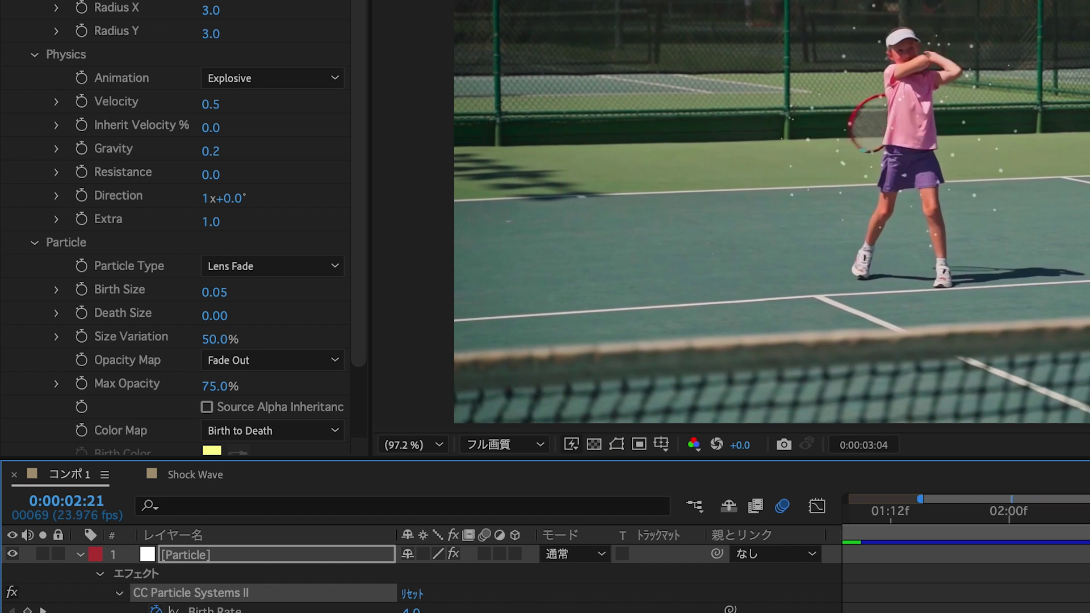
{"action": "key", "text": "space"}
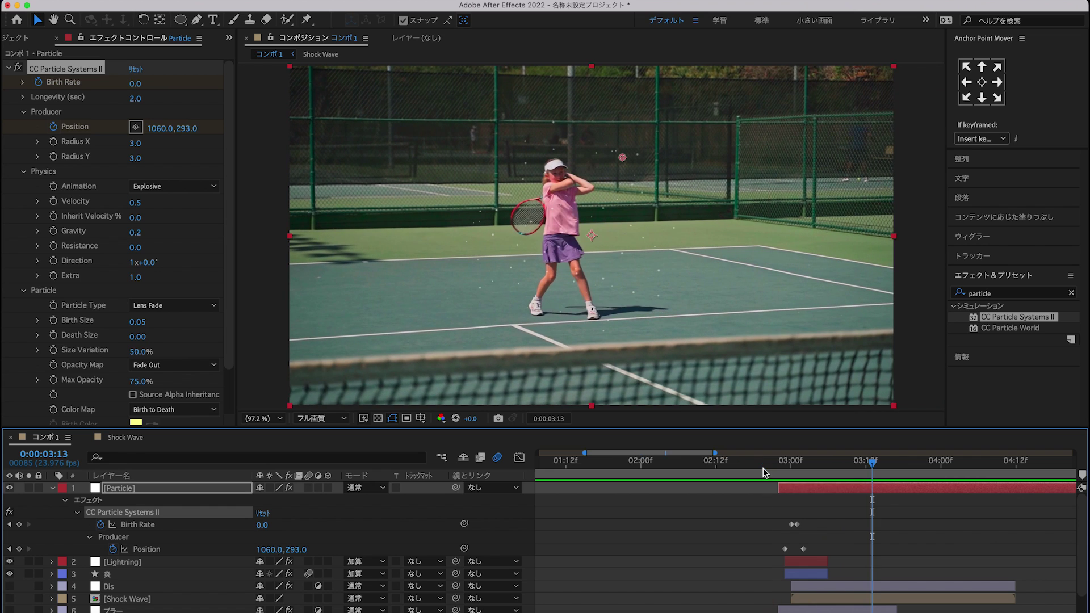
Apply Glow with A & B Colors, yellow sampled as Color B, and 0% threshold
{"action": "type", "text": "グロー"}
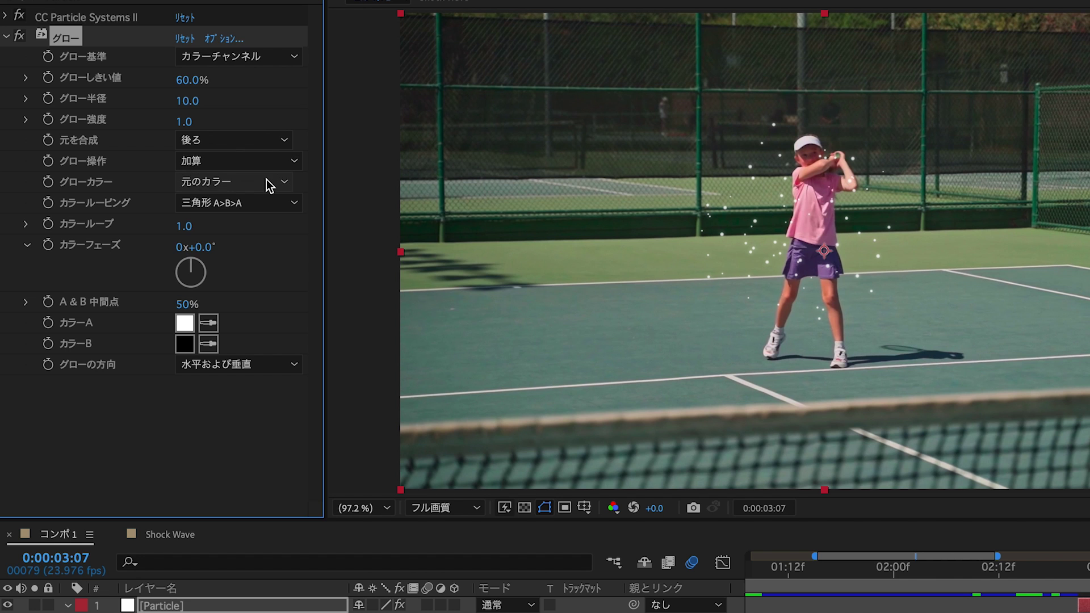
{"action": "left_click", "coordinate": [274, 181]}
{"action": "left_click", "coordinate": [264, 221]}
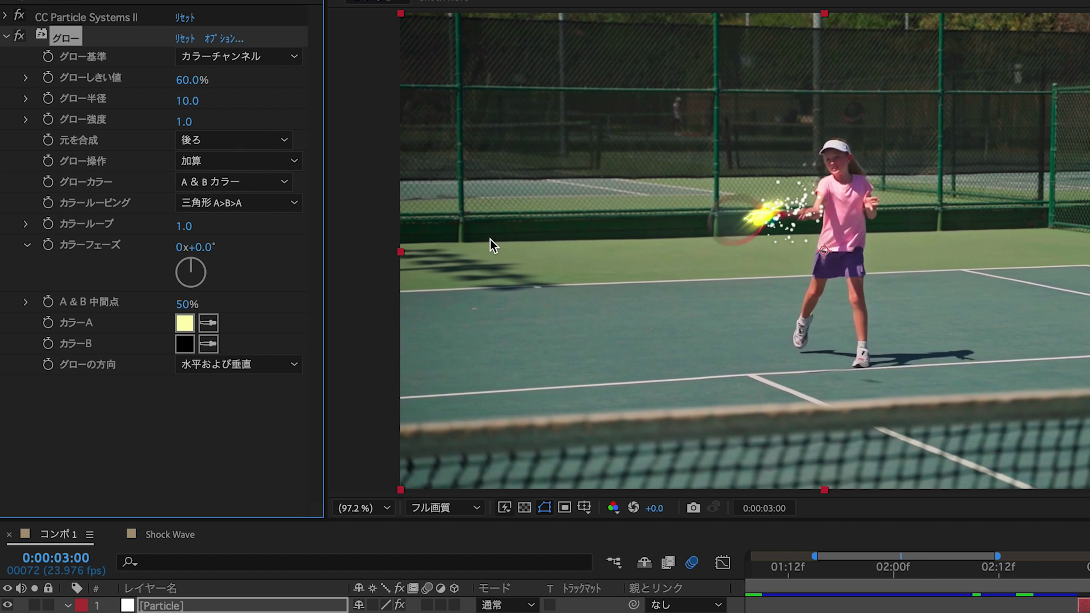
{"action": "left_click", "coordinate": [208, 344]}
{"action": "left_click", "coordinate": [765, 220]}
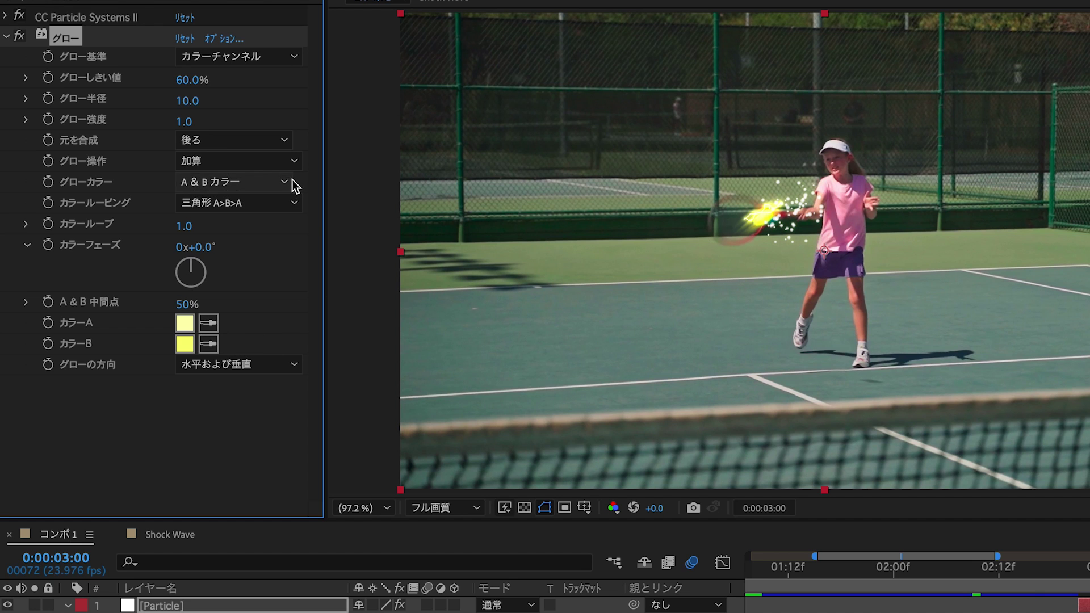
{"action": "left_click", "coordinate": [190, 93]}
{"action": "left_click", "coordinate": [188, 85]}
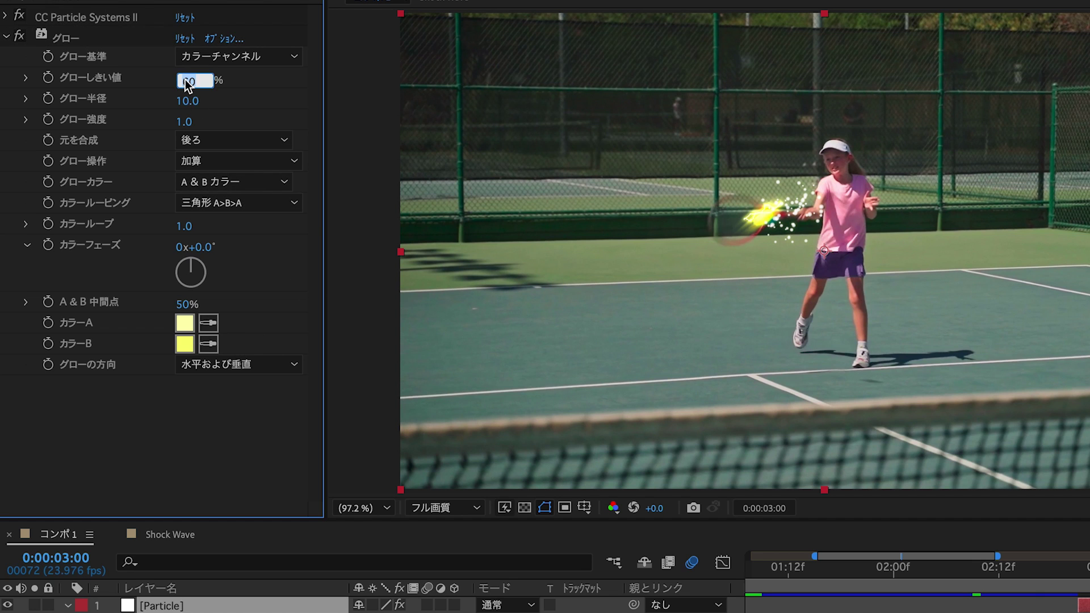
{"action": "type", "text": "0"}
{"action": "key", "text": "Return"}
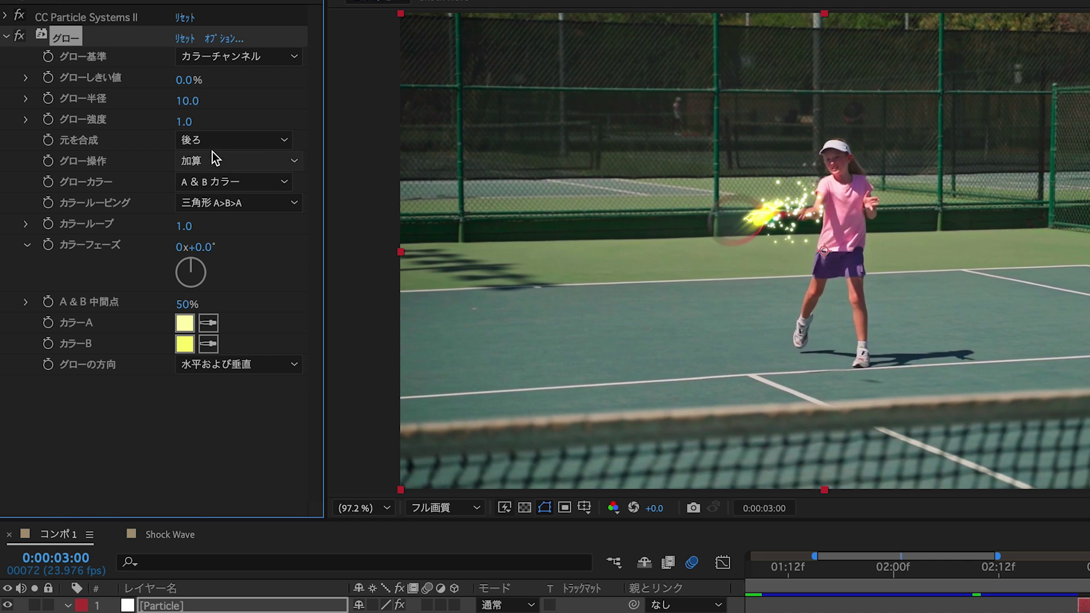
Duplicate the Glow with radius 50, set both intensities to 0.5, and preview the result
{"action": "key", "text": "ctrl+d"}
{"action": "left_click", "coordinate": [193, 452]}
{"action": "type", "text": "50"}
{"action": "key", "text": "Return"}
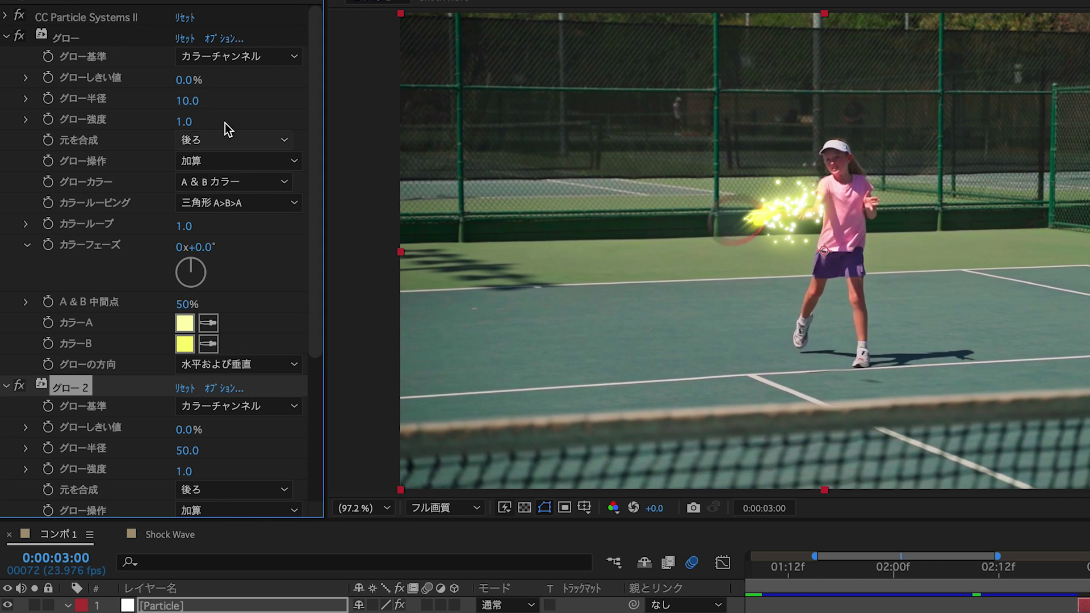
{"action": "left_click", "coordinate": [184, 121]}
{"action": "type", "text": "0.5"}
{"action": "key", "text": "Return"}
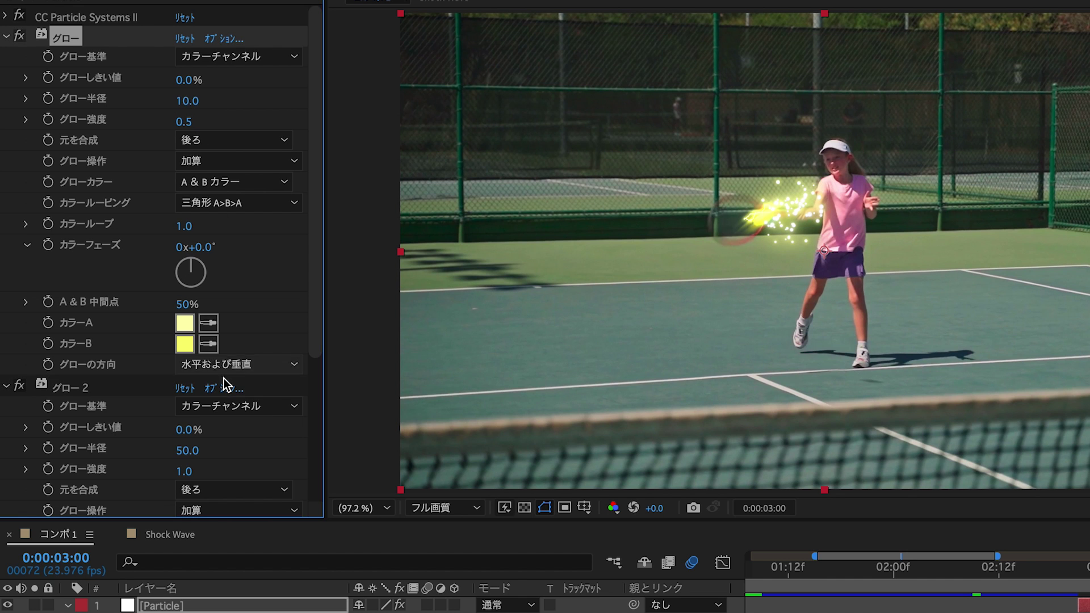
{"action": "left_click", "coordinate": [184, 471]}
{"action": "type", "text": ".5"}
{"action": "key", "text": "Return"}
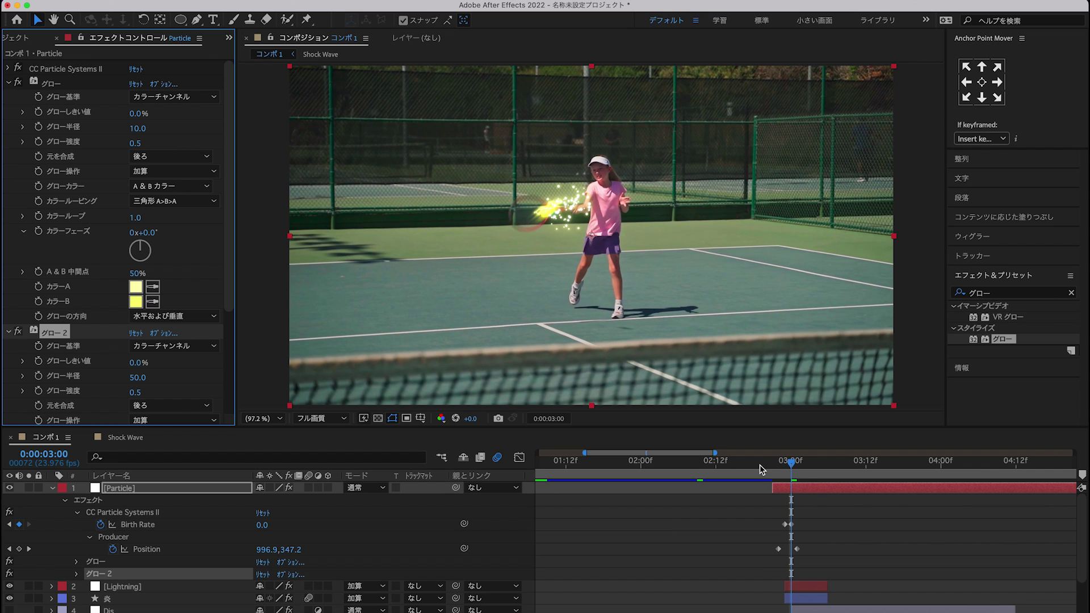
{"action": "left_click", "coordinate": [762, 469]}
{"action": "key", "text": "space"}
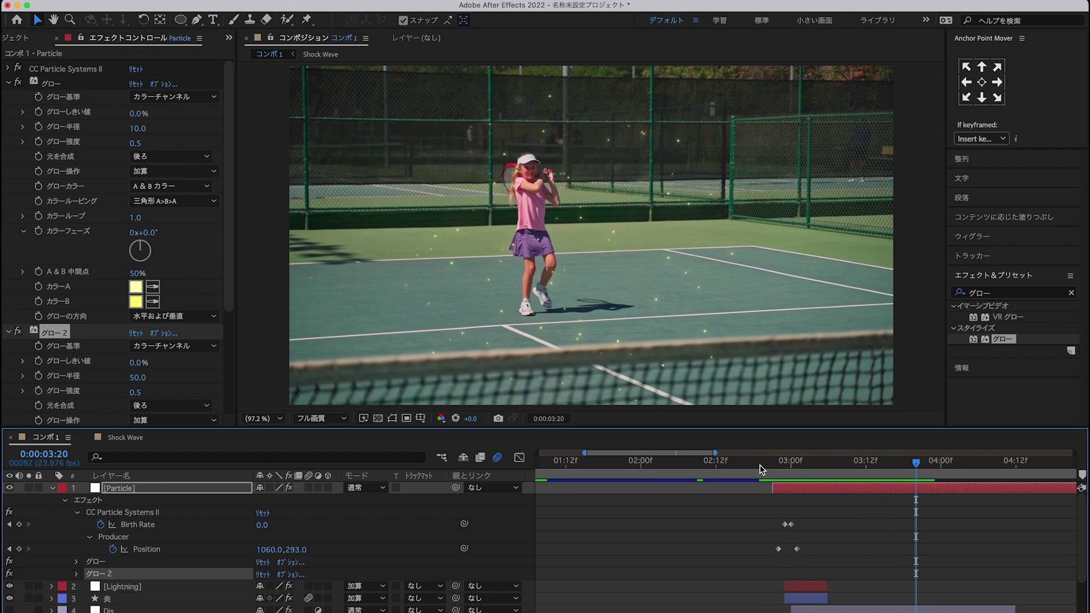
{"action": "key", "text": "space"}
{"action": "key", "text": "space"}
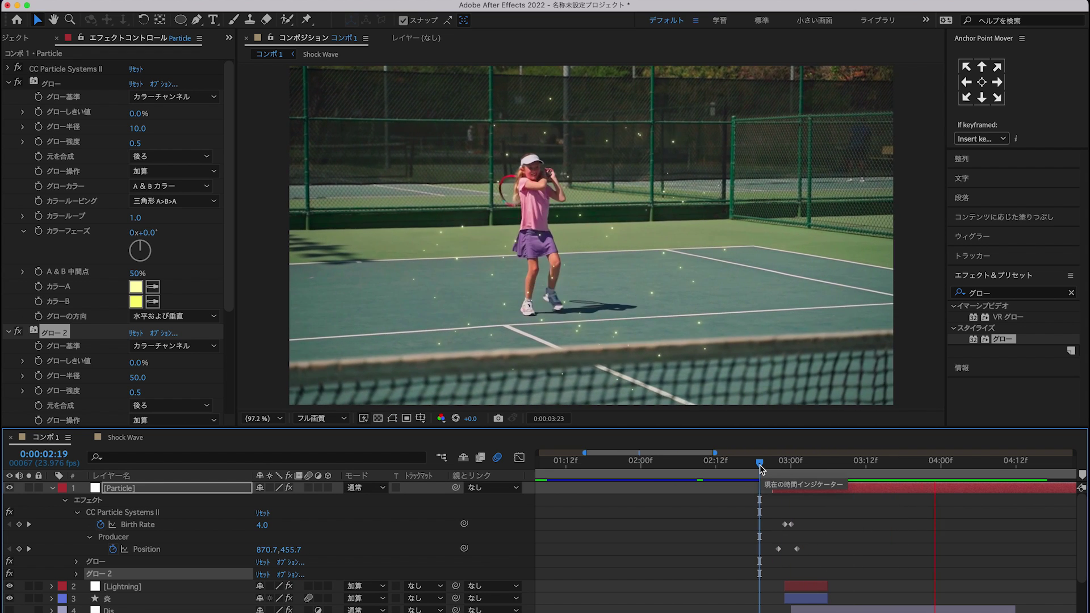
{"action": "left_click_drag", "start_coordinate": [765, 469], "coordinate": [858, 486]}
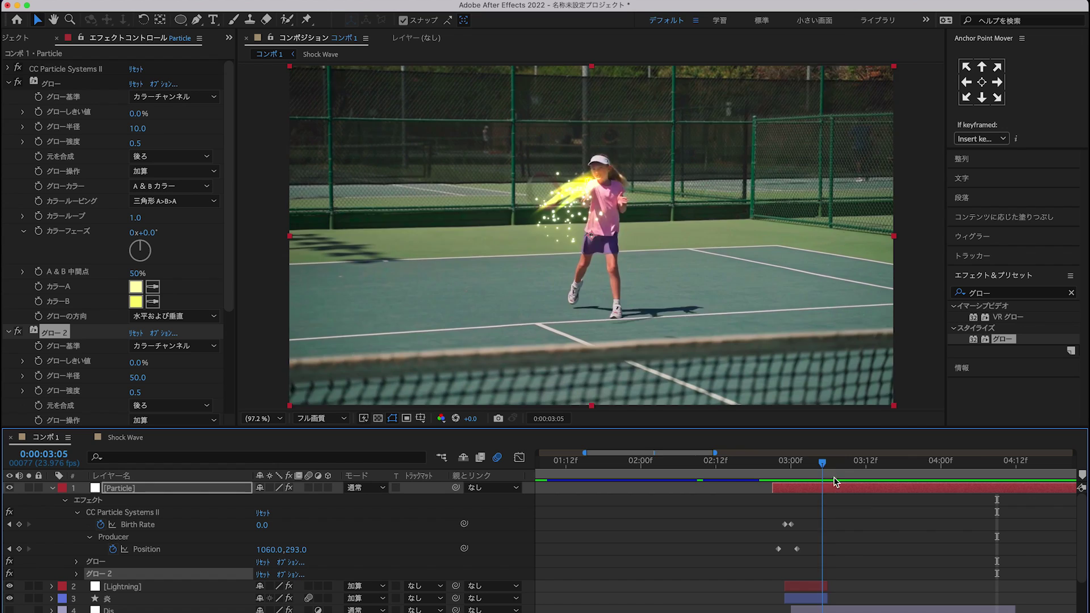